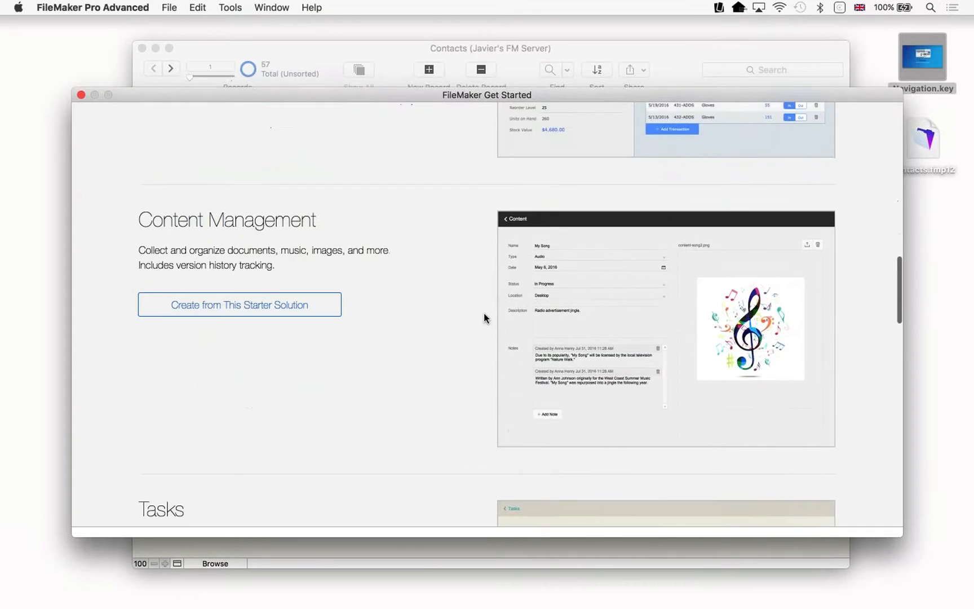
Browse the starter solutions and the gallery of advanced solutions, and close the gallery without choosing one
scroll(484, 313, "down", 3)
scroll(484, 313, "down", 5)
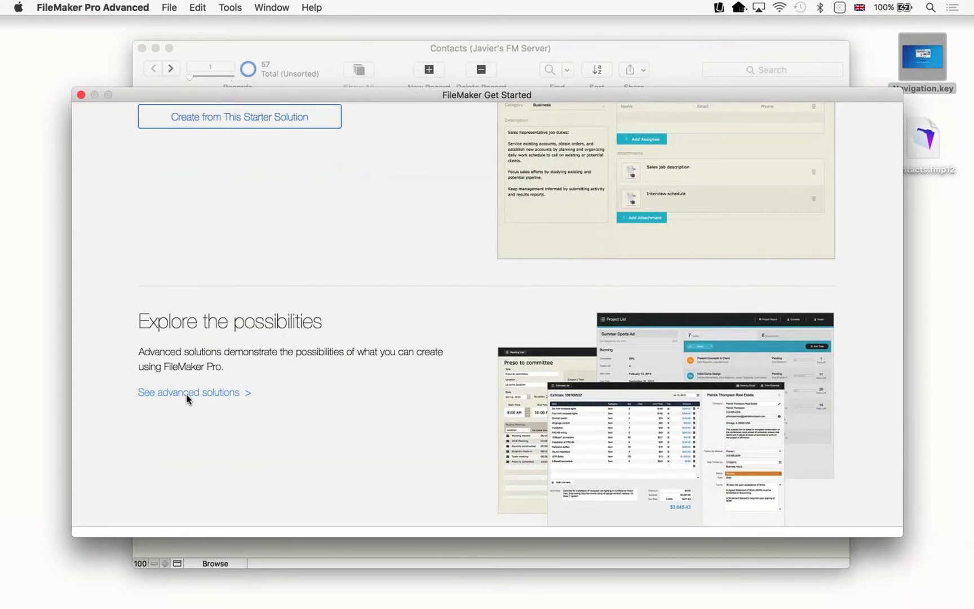
left_click(187, 394)
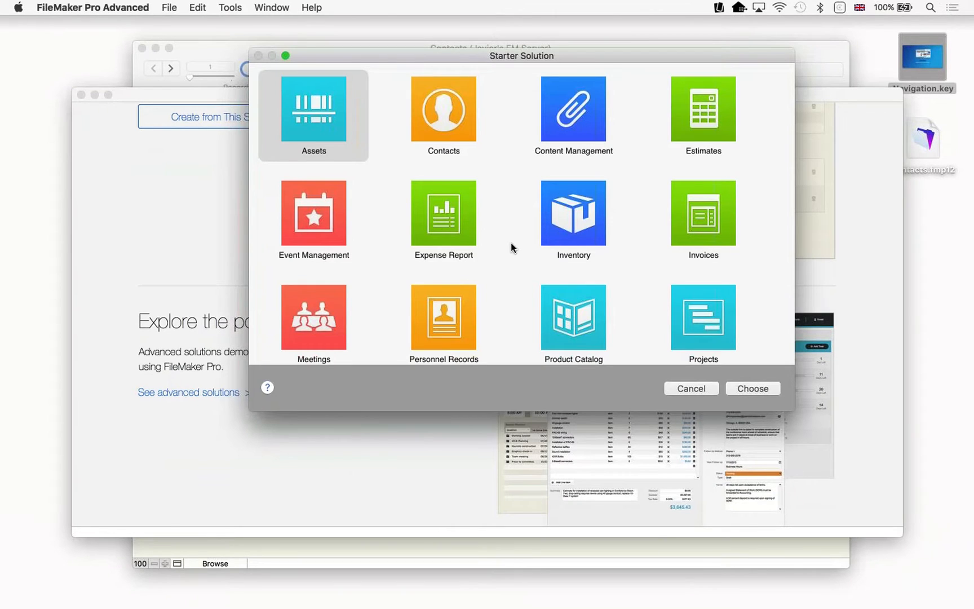
scroll(511, 243, "down", 4)
scroll(511, 242, "up", 2)
scroll(510, 243, "up", 2)
scroll(585, 212, "down", 1)
scroll(585, 213, "up", 2)
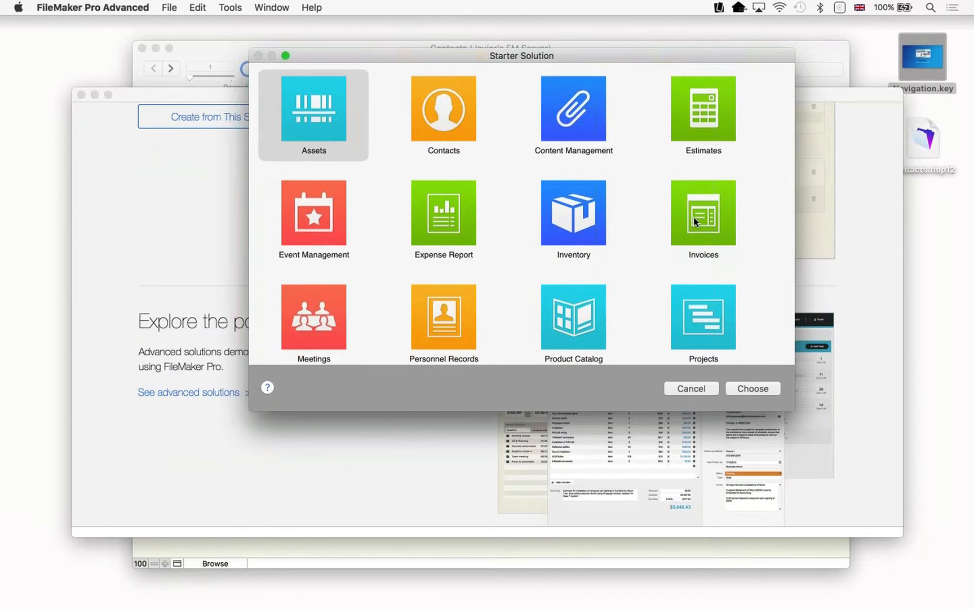
left_click(685, 390)
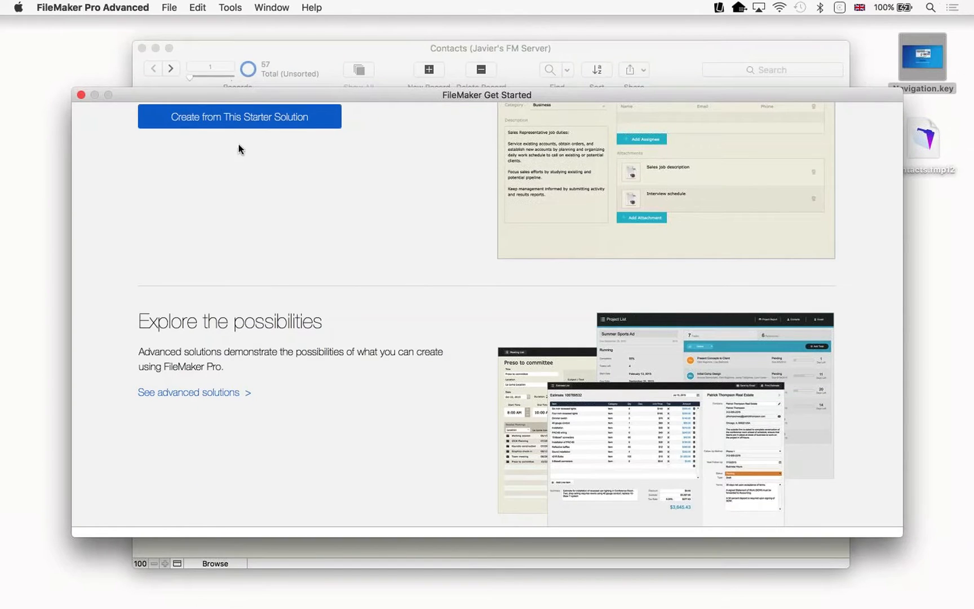
Create a database from the Contacts starter solution using the local version, and close the Get Started window
scroll(412, 183, "up", 4)
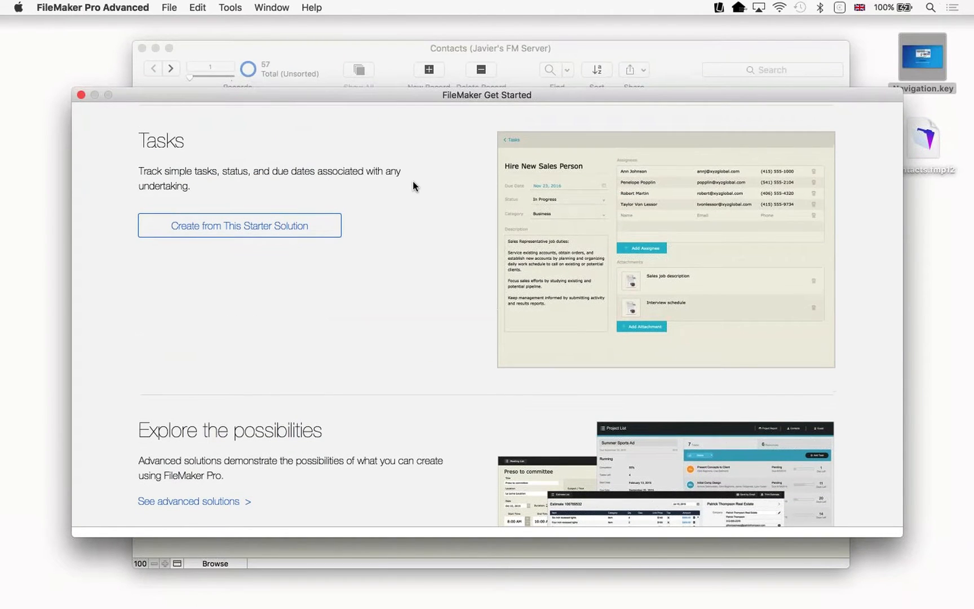
scroll(443, 198, "up", 15)
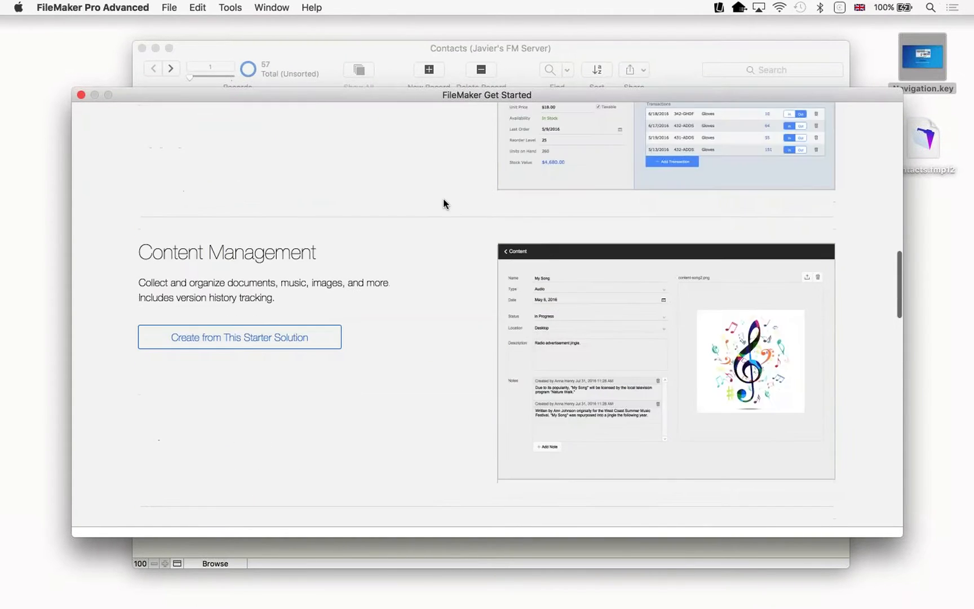
scroll(381, 177, "up", 15)
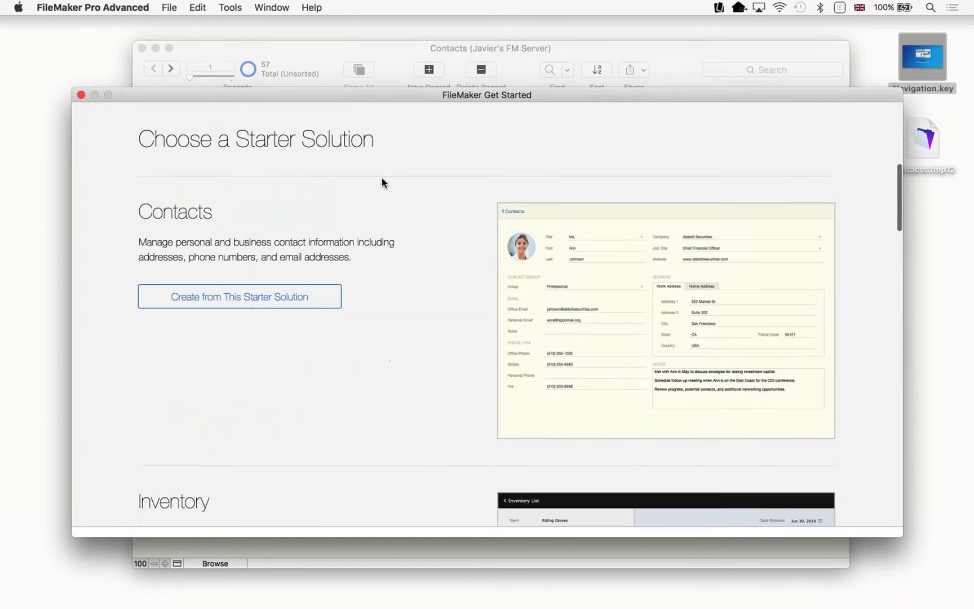
left_click(234, 337)
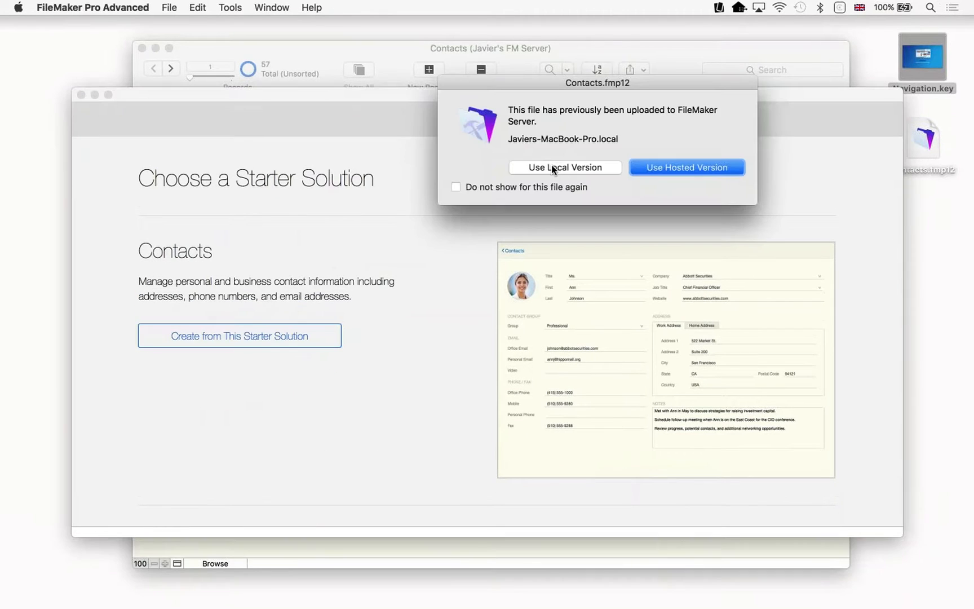
left_click(565, 167)
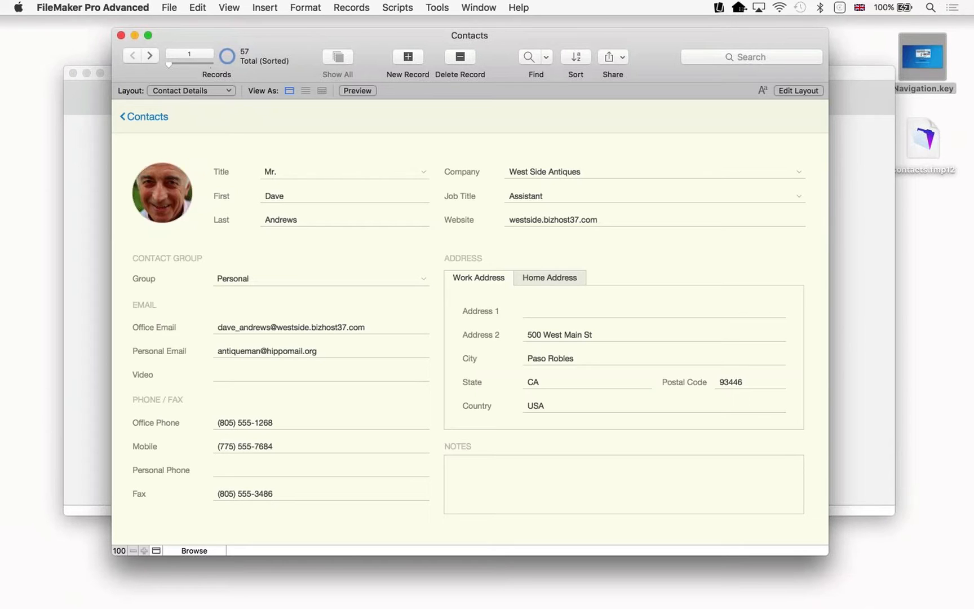
left_click(73, 74)
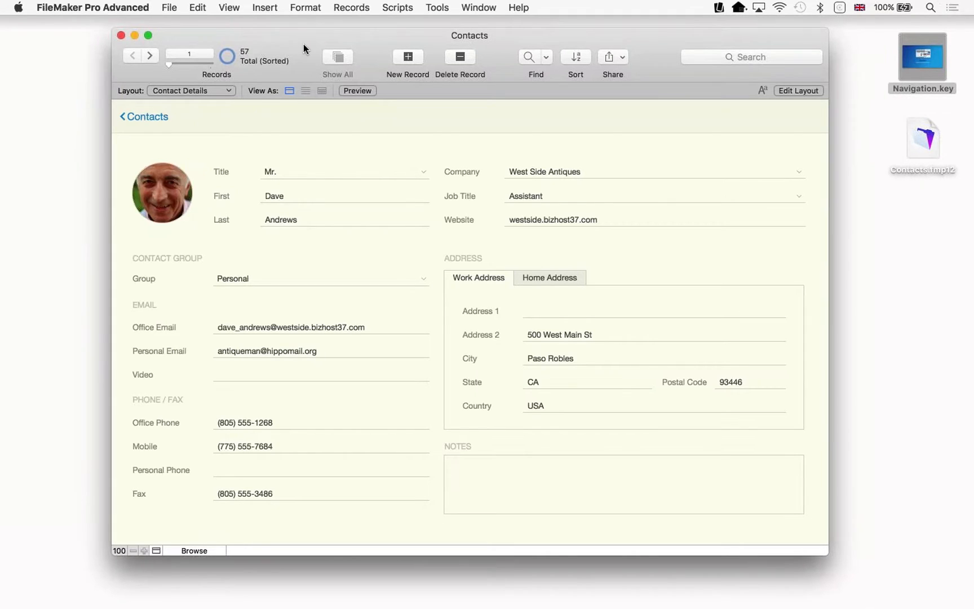
left_click_drag(303, 44, 328, 42)
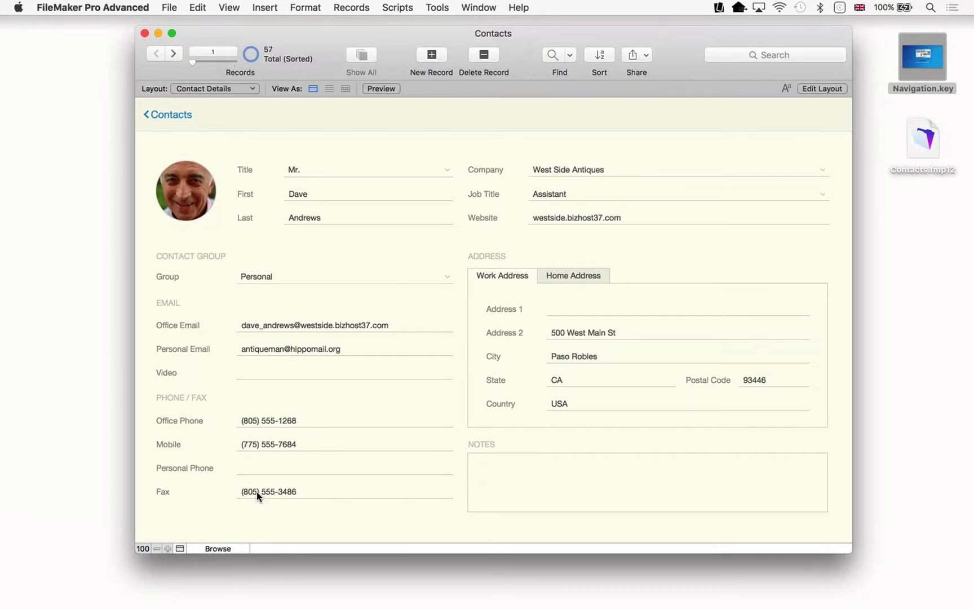
left_click(224, 548)
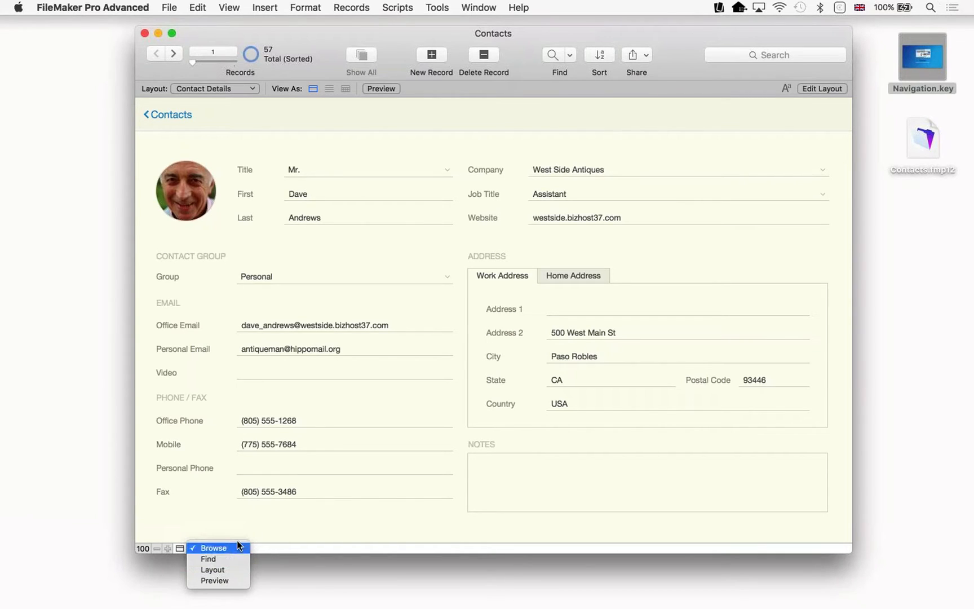
left_click(252, 528)
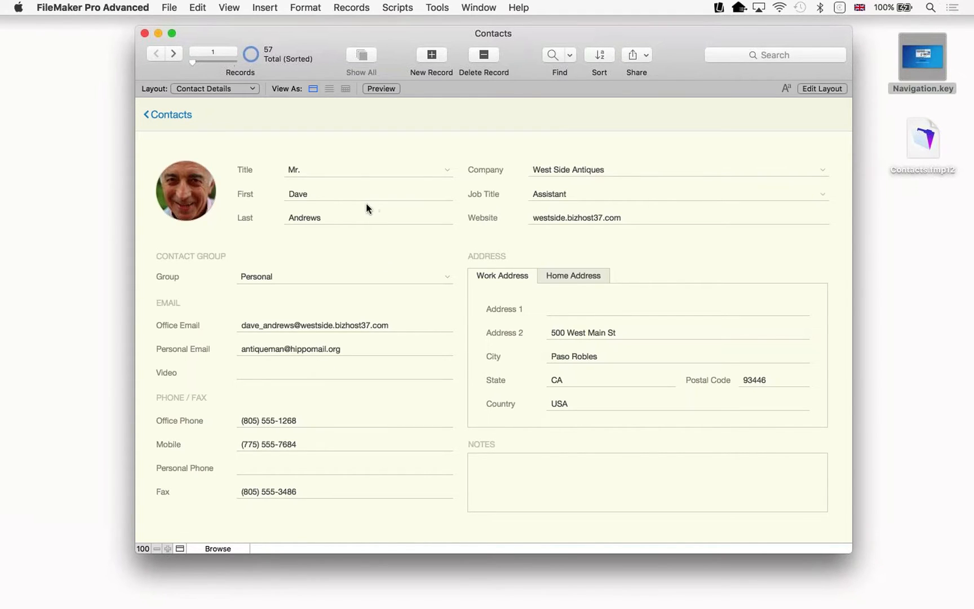
Replace the contact's first name in the current record and commit the change
left_click(331, 193)
key("BackSpace")
type("Mike")
left_click(326, 250)
left_click(212, 547)
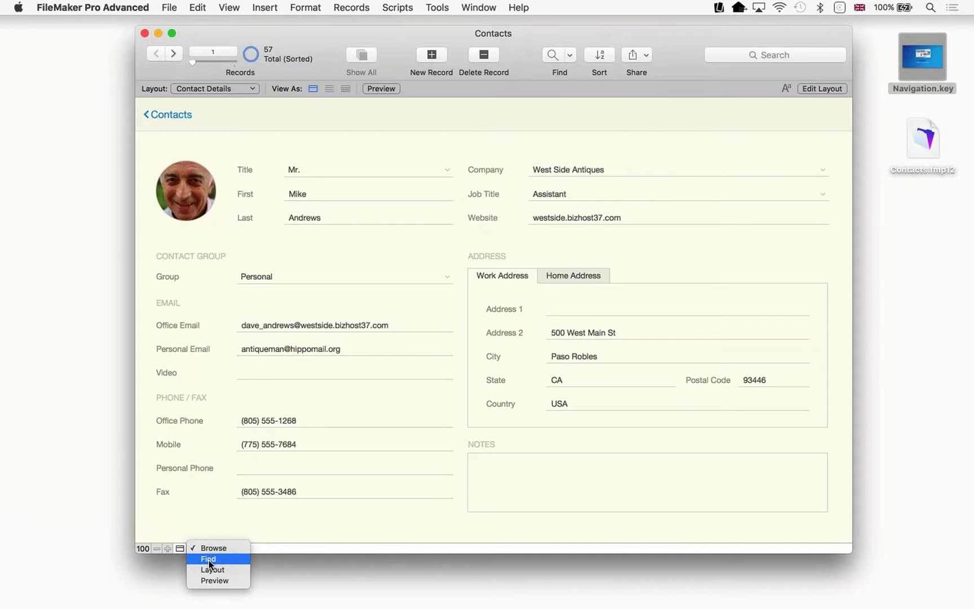
left_click(338, 495)
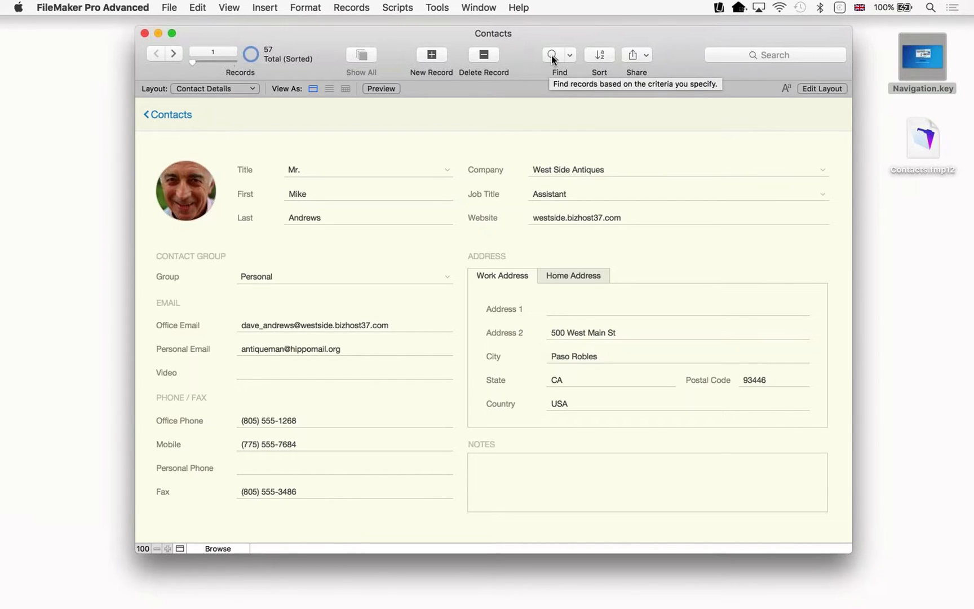
left_click(230, 8)
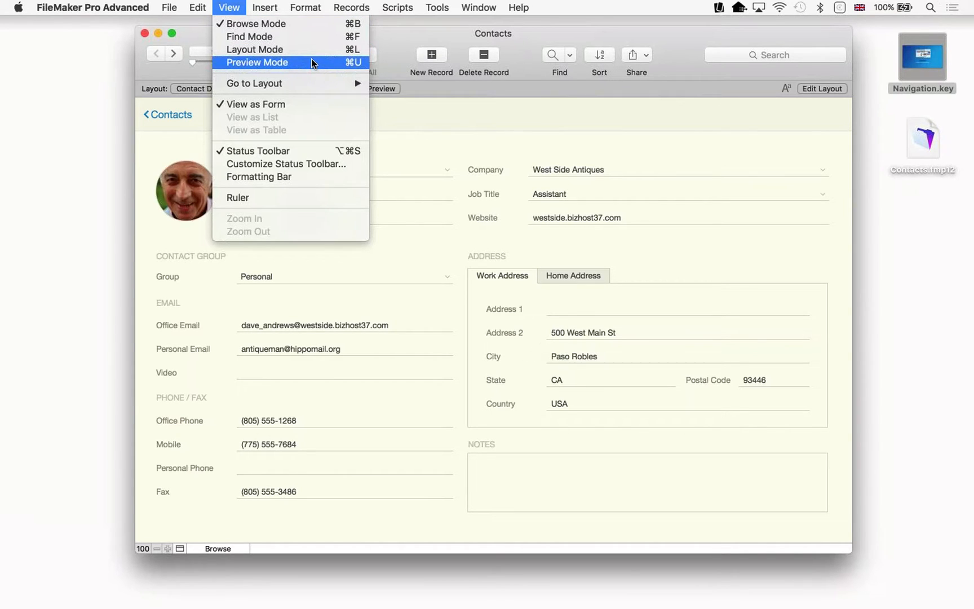
left_click(604, 52)
Try to find contacts with "kir" as the company
left_click(550, 53)
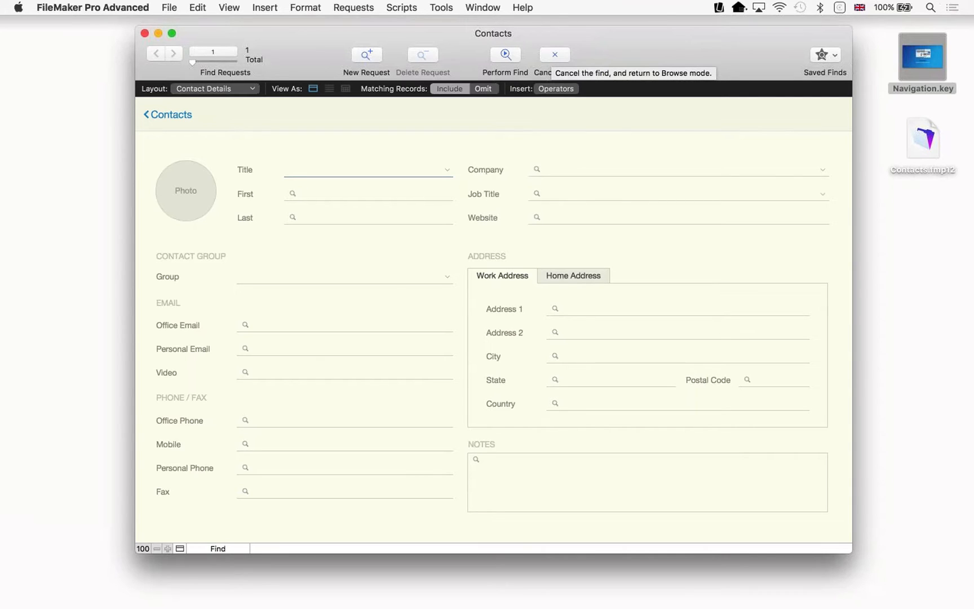
left_click(550, 166)
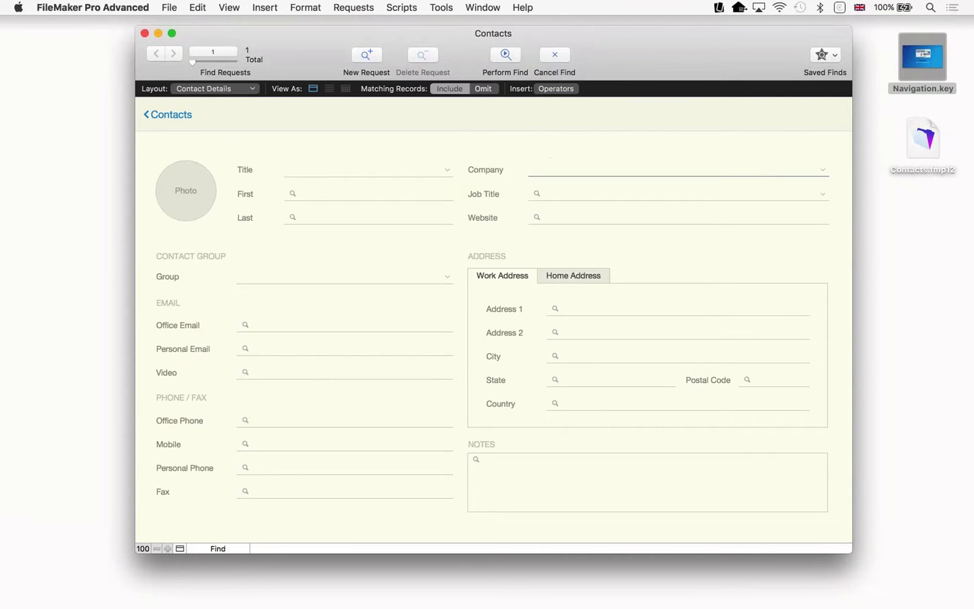
type("kir")
left_click(505, 55)
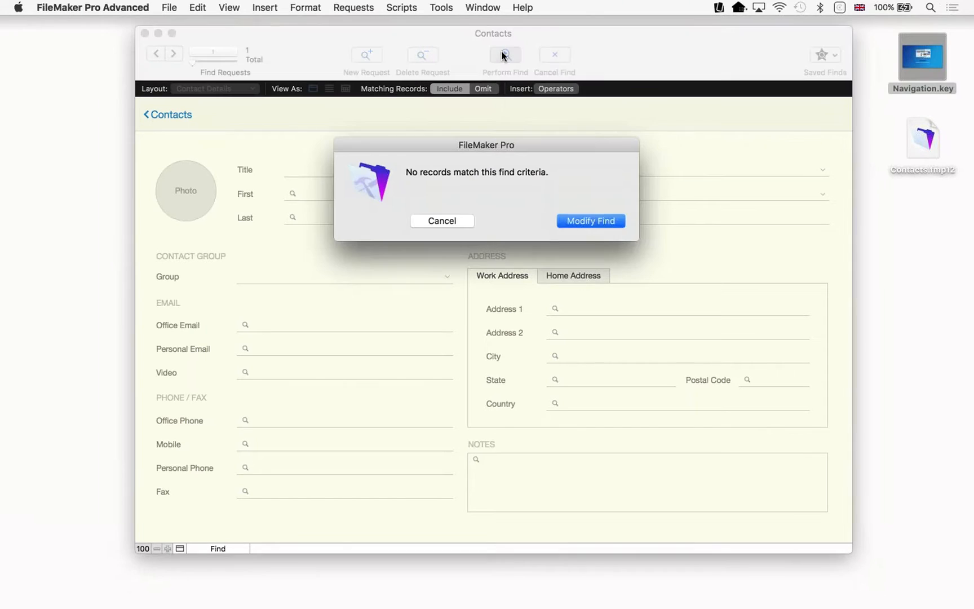
left_click(442, 221)
Set the current contact's company to Kristi's Auctions, and find all records with that company
type("kristi's Auctions")
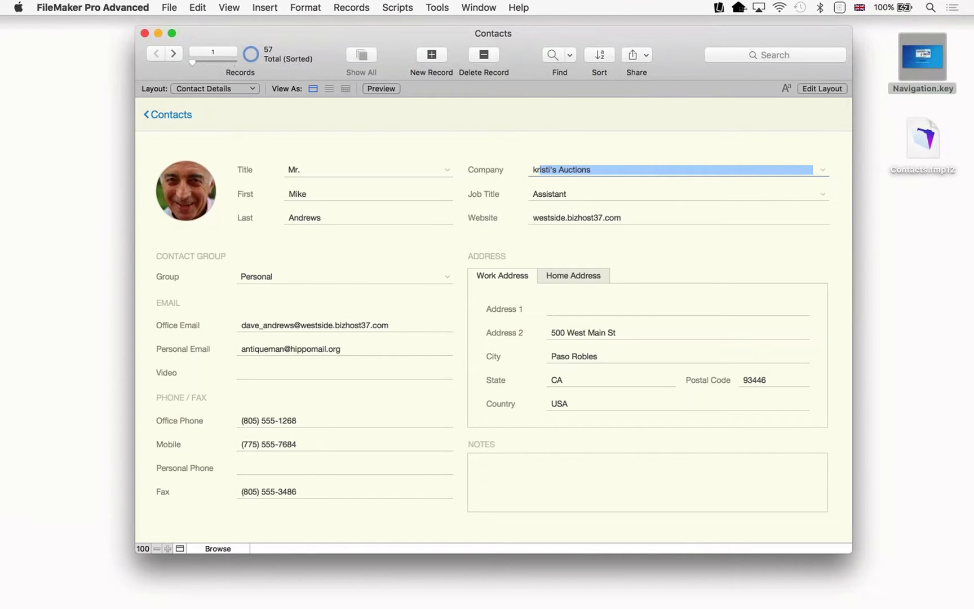
left_click(552, 55)
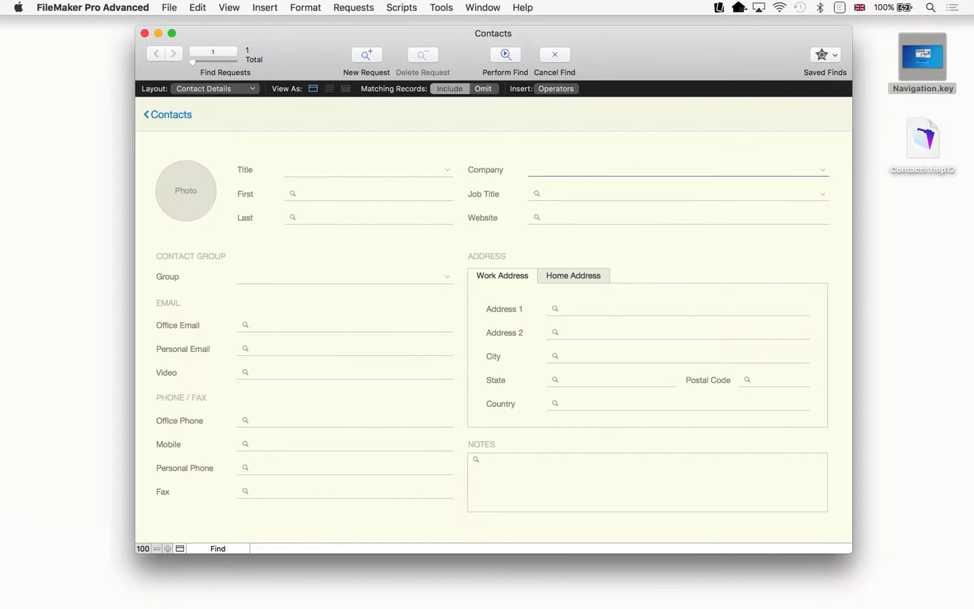
type("kristi's Auctions")
left_click(505, 54)
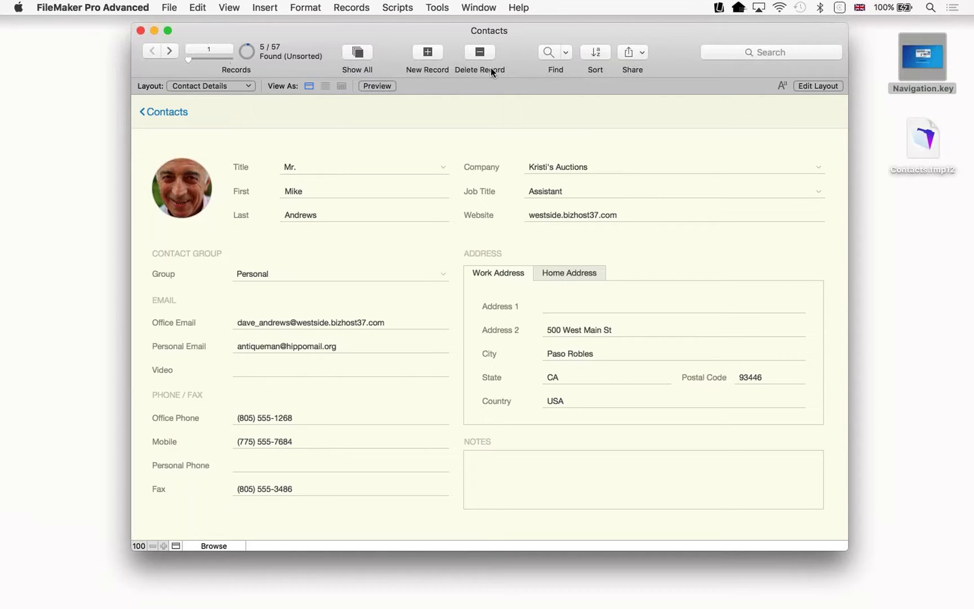
Look at the Contact Details layout in Find mode and in Preview mode, returning to Browse mode
left_click(549, 54)
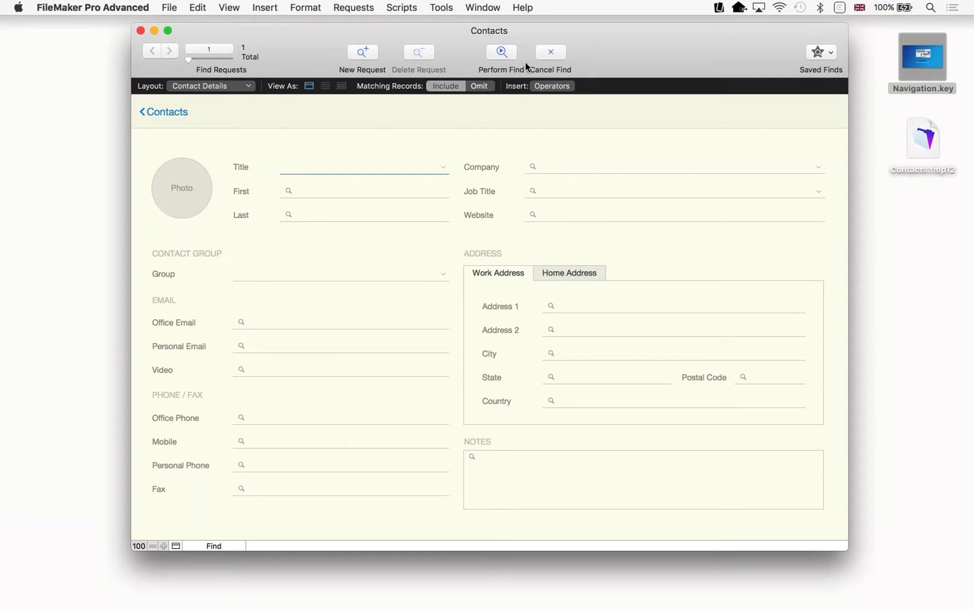
left_click(550, 52)
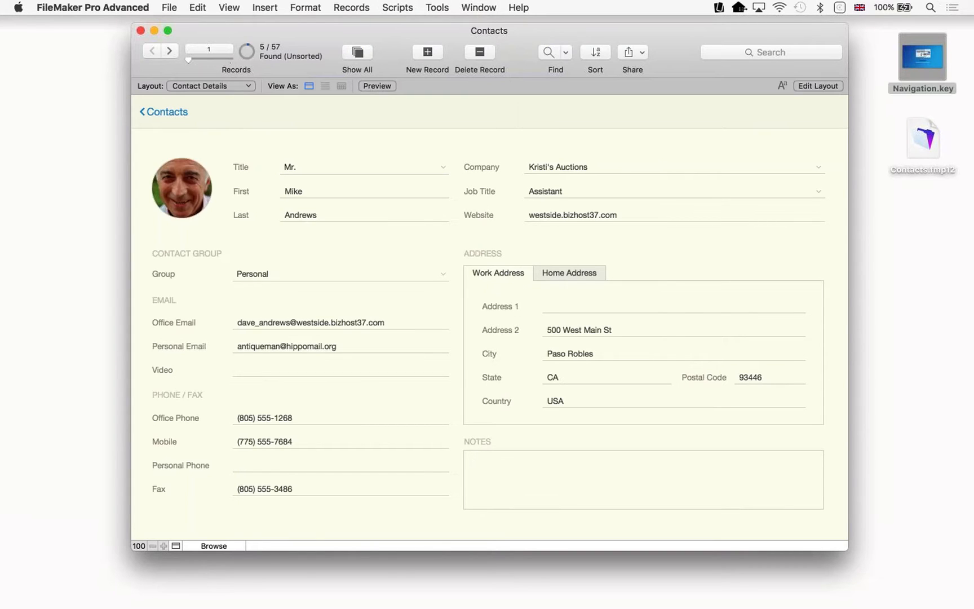
left_click(211, 545)
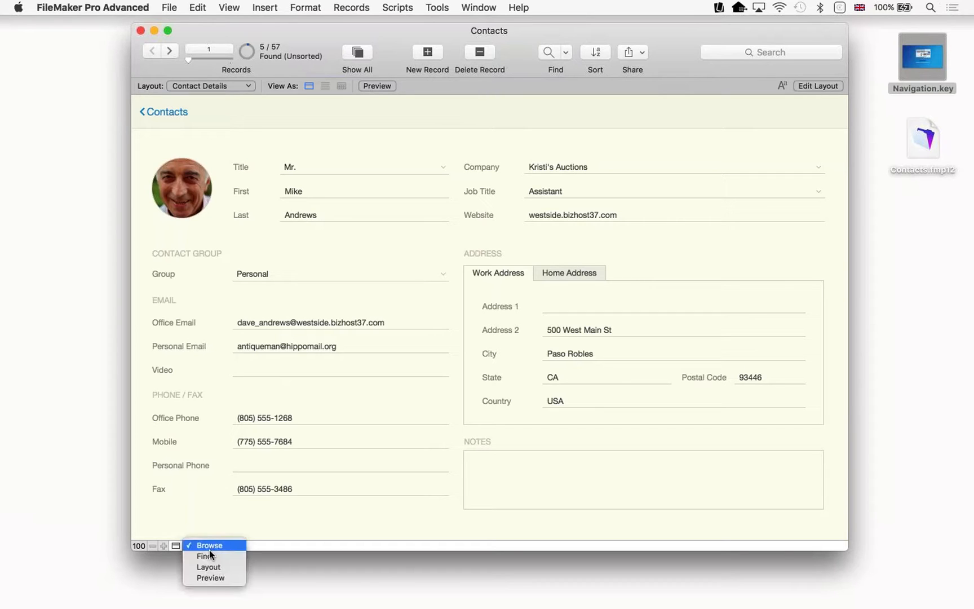
left_click(208, 578)
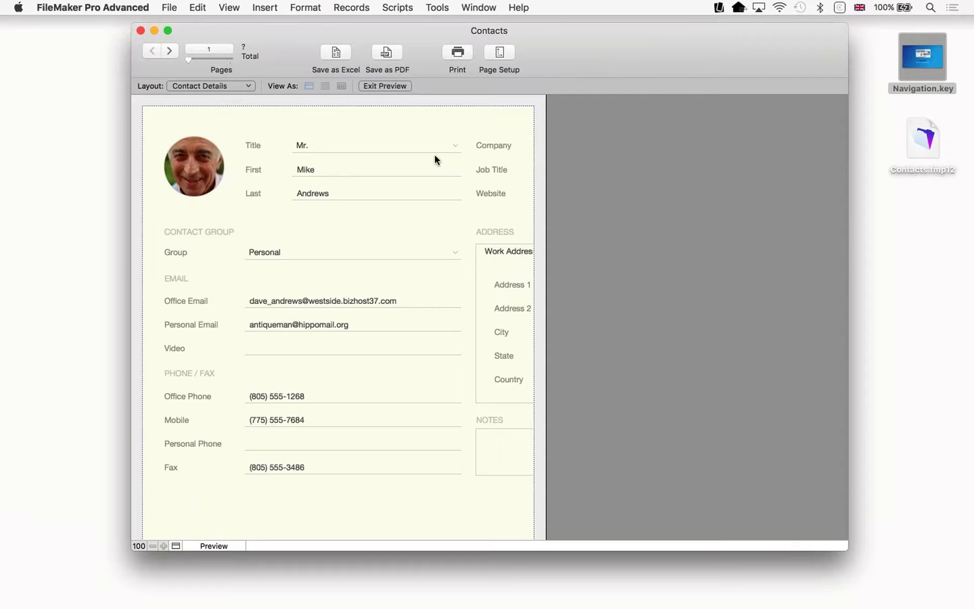
left_click(387, 86)
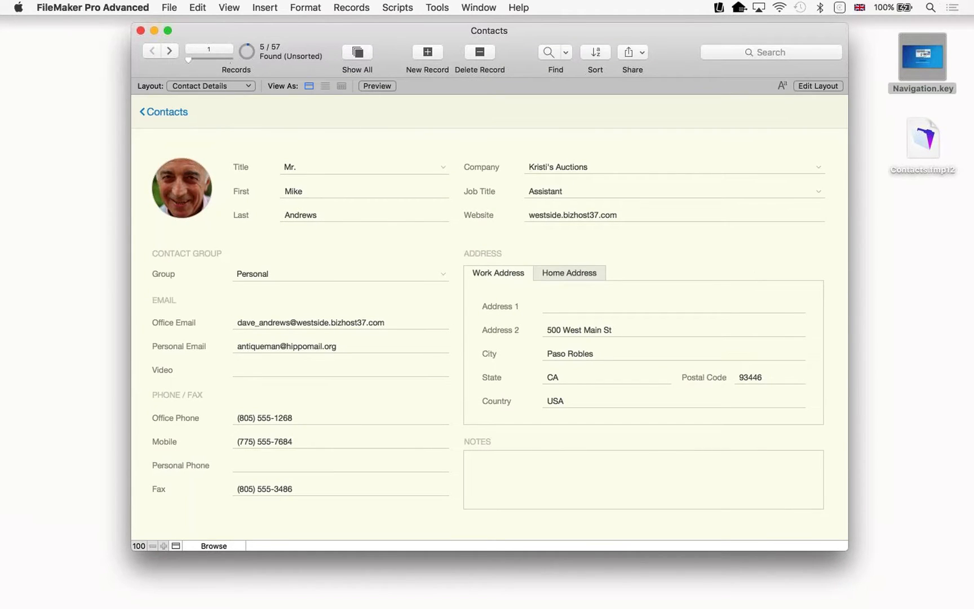
Open the Contact Details layout for editing in Layout mode
left_click(232, 6)
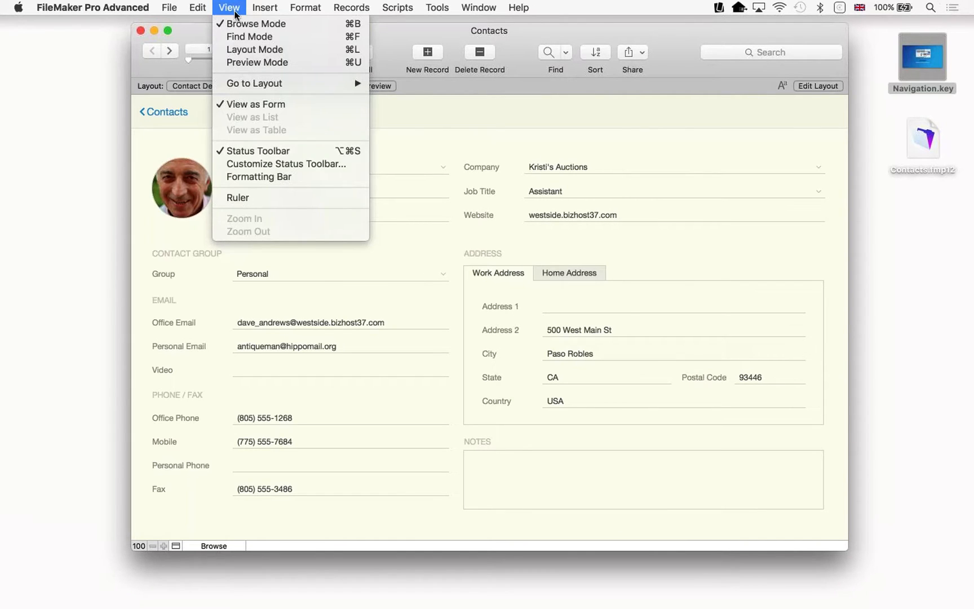
left_click(241, 50)
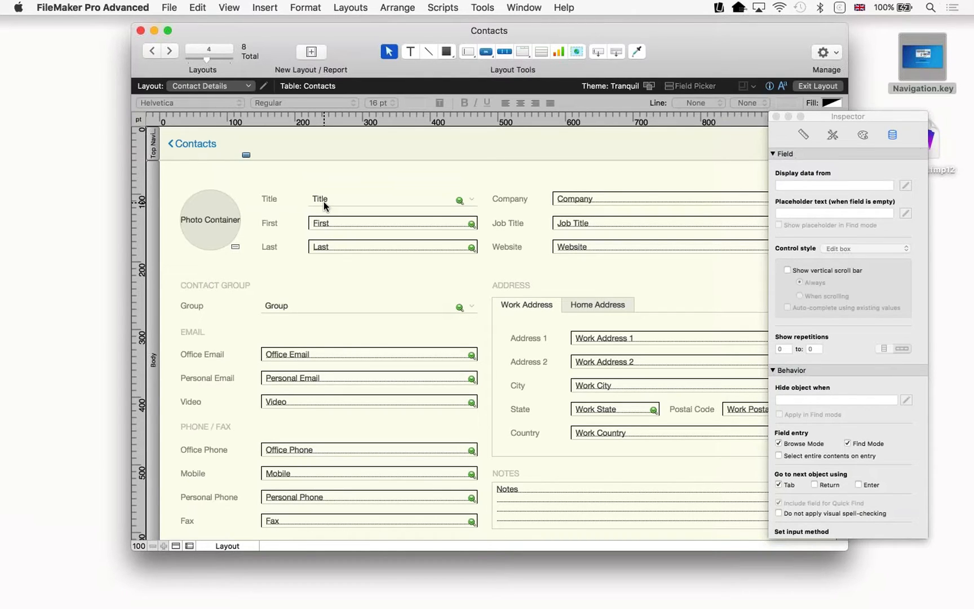
Try moving the Title field on the layout, and undo the changes
left_click_drag(326, 201, 272, 199)
left_click(276, 197)
key("super+z")
key("super+z")
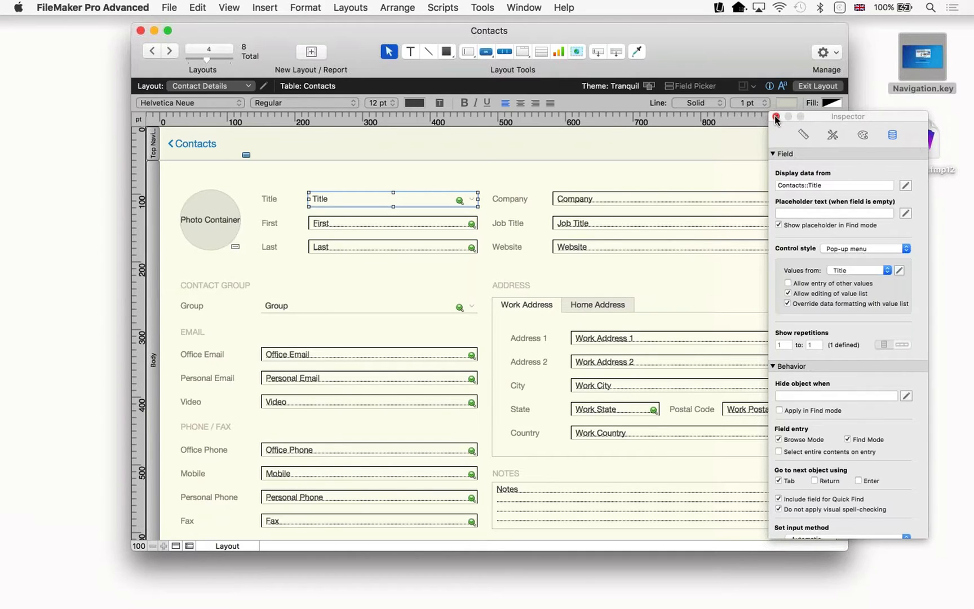
Look through the Title field's data settings in the Inspector, and close the Inspector
left_click_drag(835, 117, 811, 84)
scroll(852, 274, "down", 5)
scroll(852, 274, "up", 5)
left_click(752, 83)
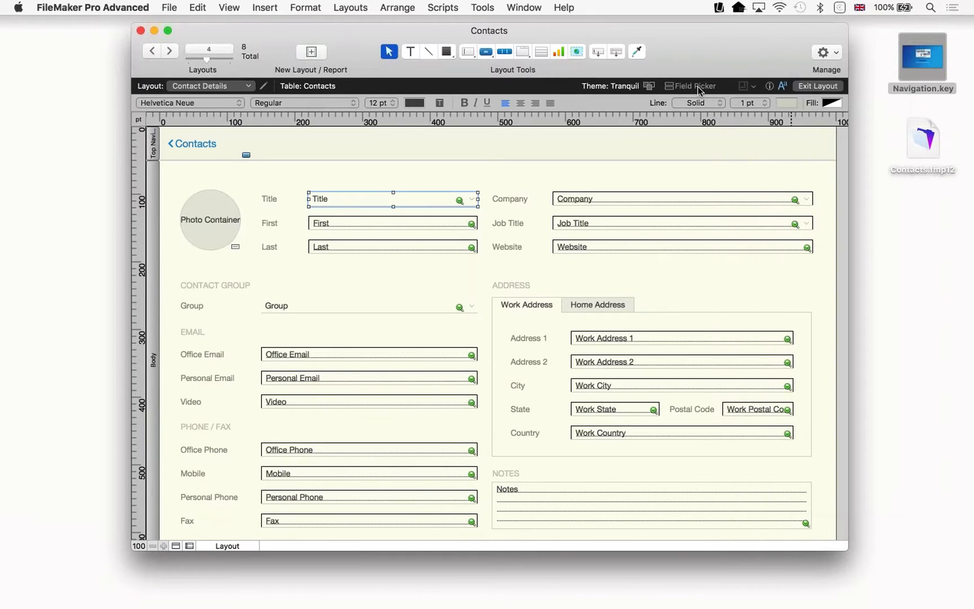
Create a new field named DOB of type Date in the Contacts table with the Field Picker
left_click(707, 89)
left_click_drag(728, 61, 760, 82)
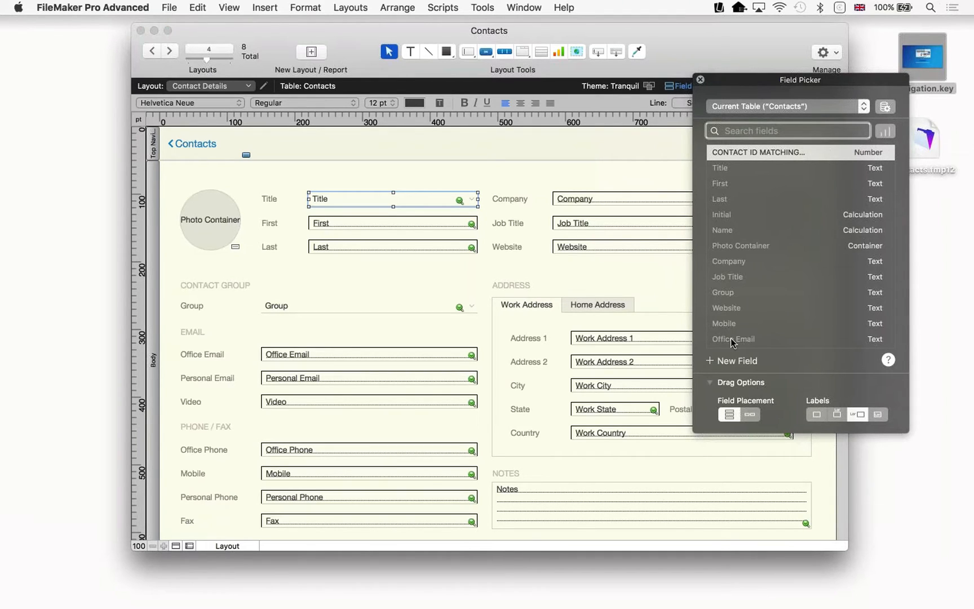
left_click(714, 360)
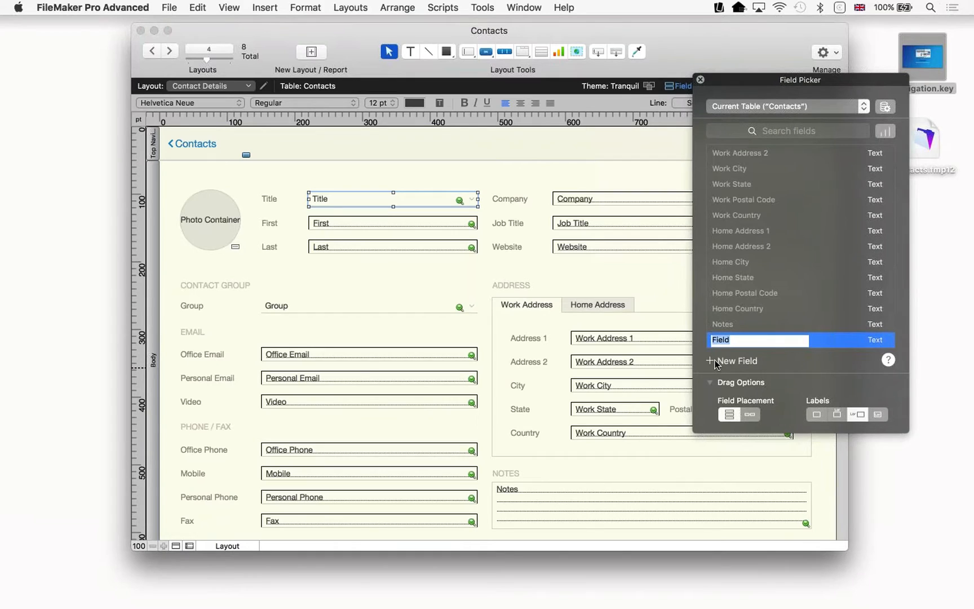
type("DOB")
key("Return")
left_click(872, 341)
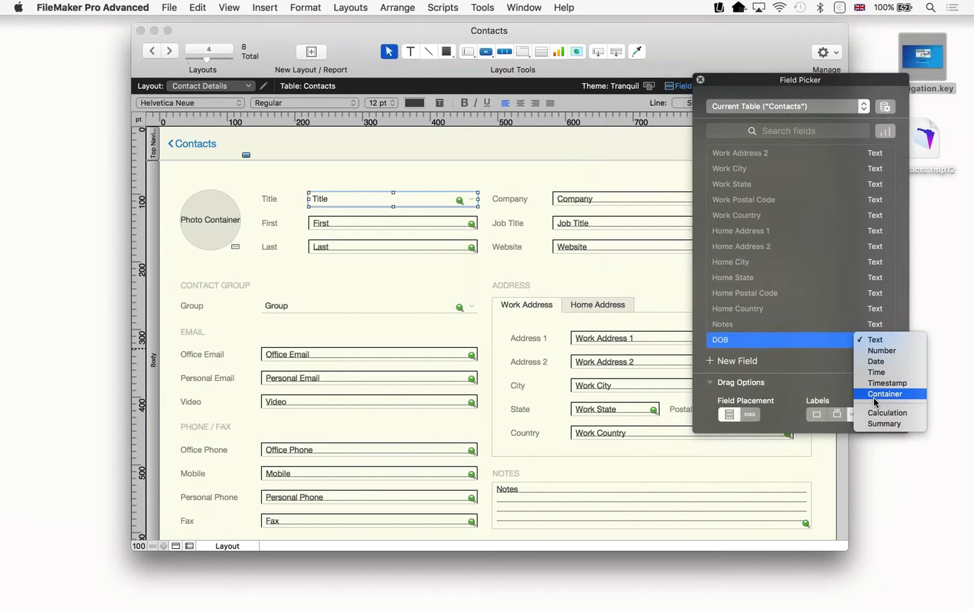
left_click(875, 361)
left_click_drag(776, 83, 415, 25)
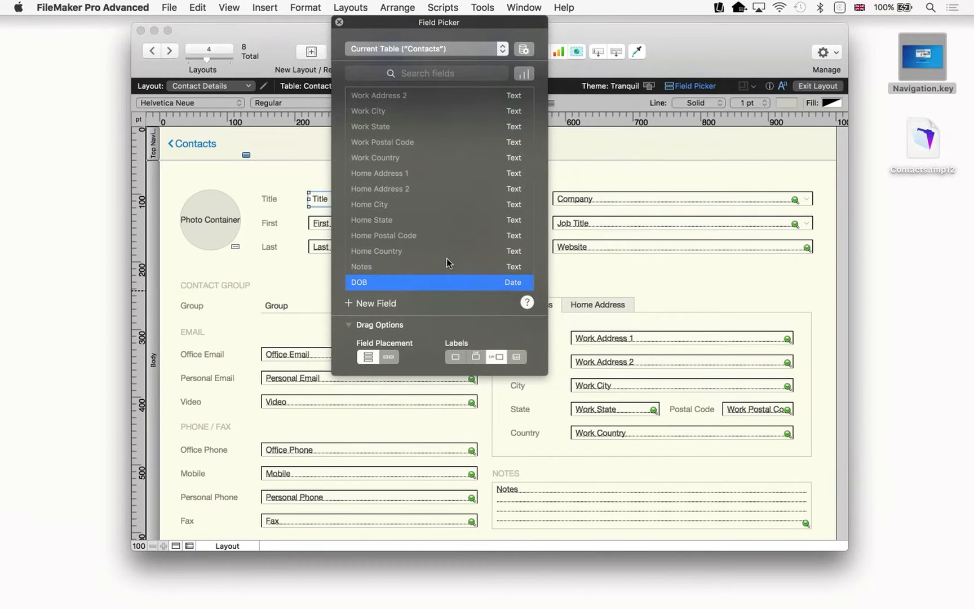
Place the DOB field with its label in the layout's top navigation part, and set the label's text colour to black
left_click_drag(424, 284, 753, 141)
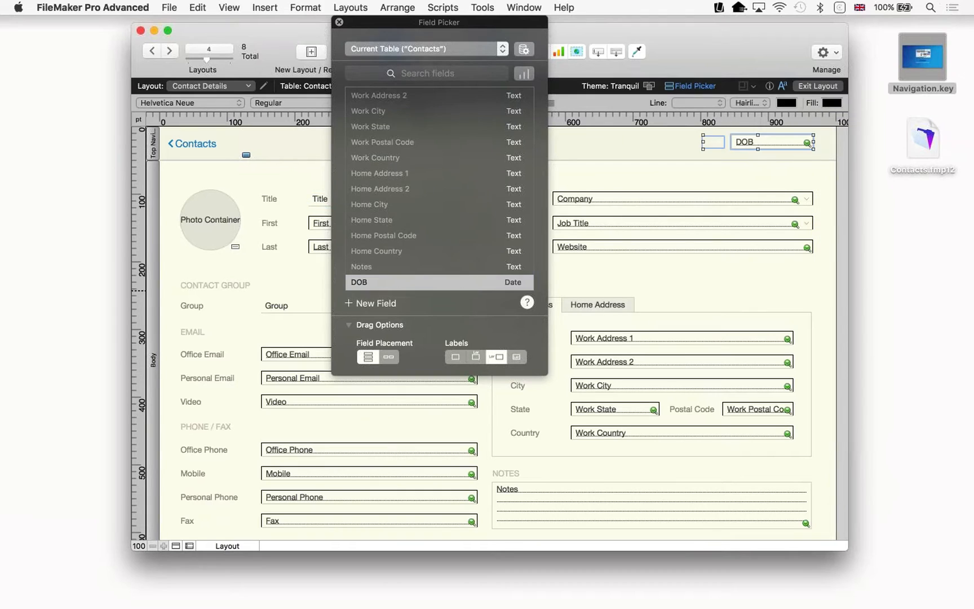
left_click(708, 147)
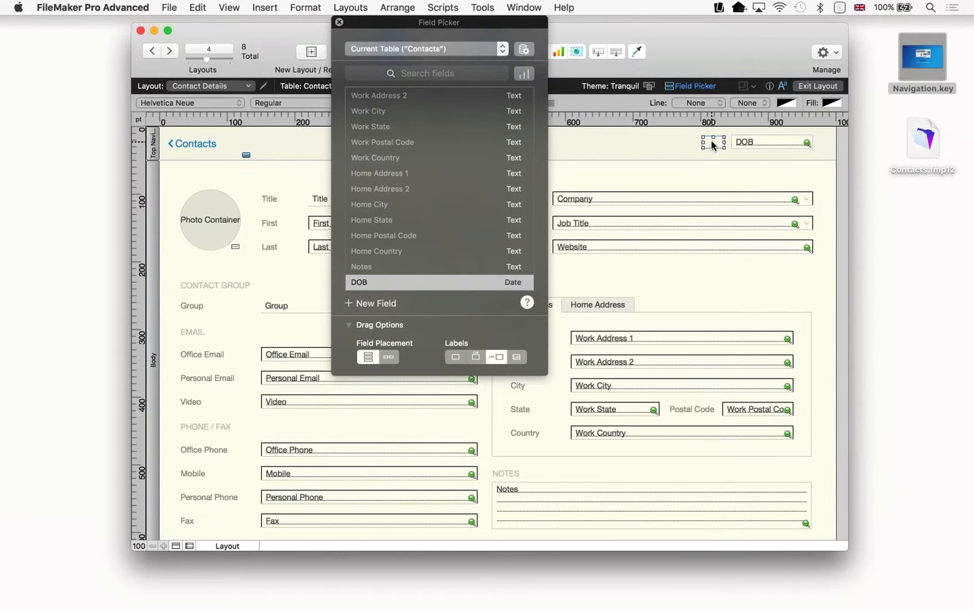
left_click_drag(457, 25, 835, 257)
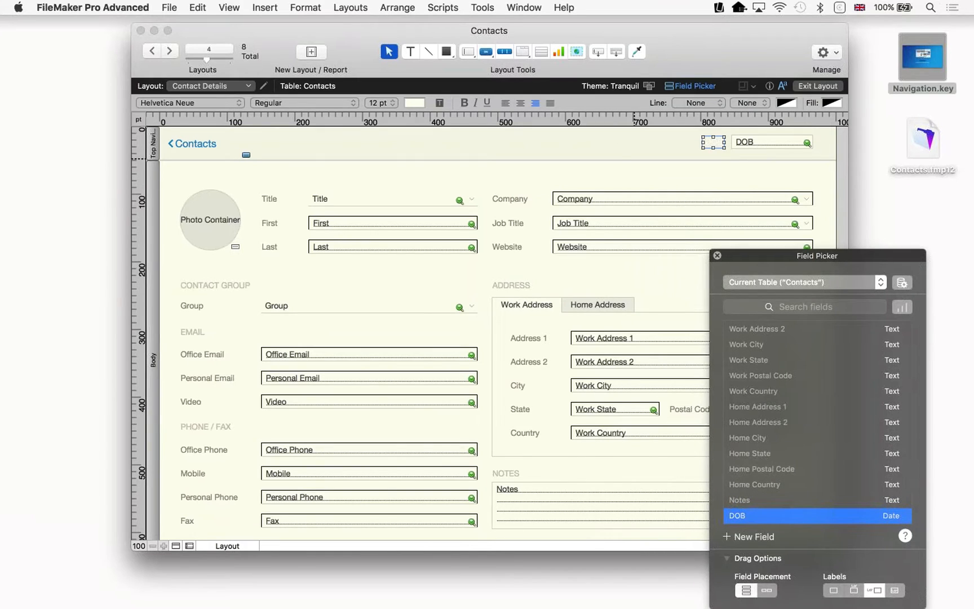
left_click(418, 102)
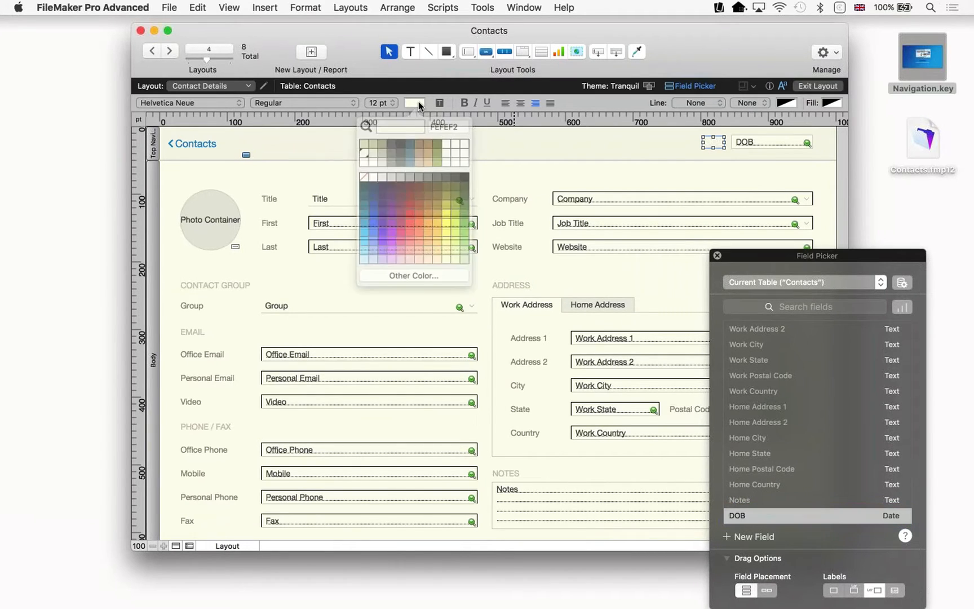
left_click(398, 146)
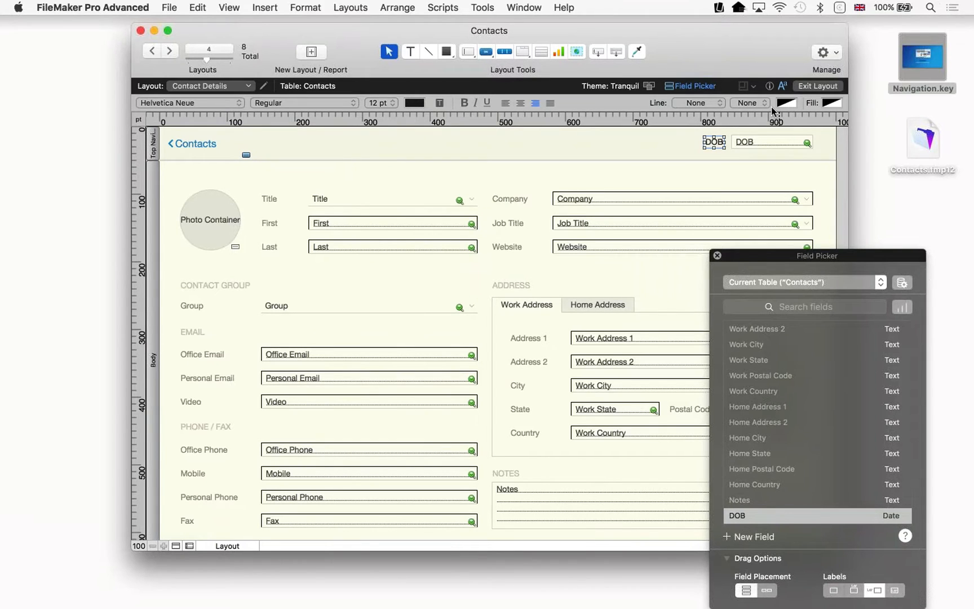
left_click(717, 256)
left_click(716, 255)
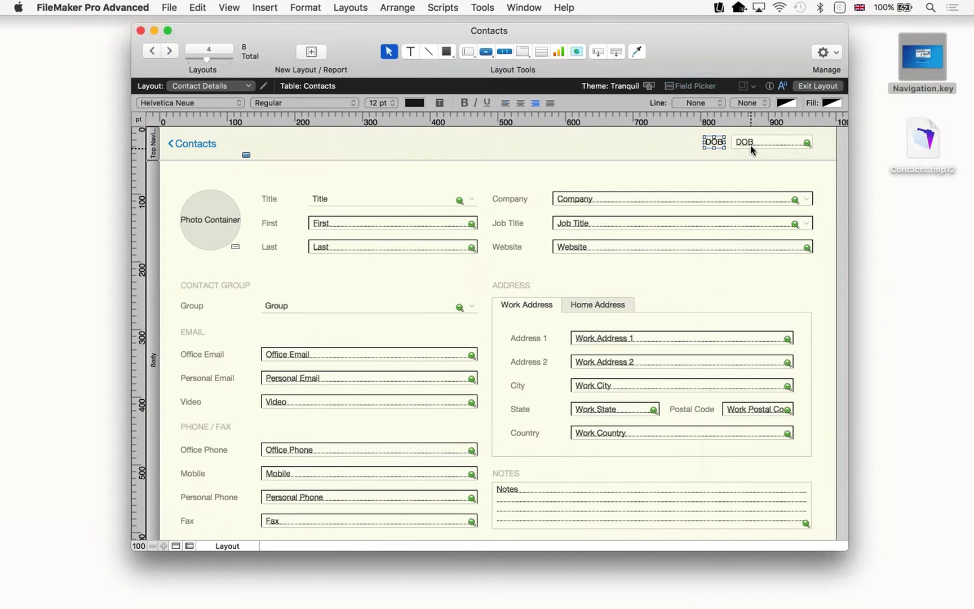
Set the DOB field's control style to Drop-down calendar with the calendar icon included, and exit the layout saving the changes
left_click(750, 144)
left_click(769, 86)
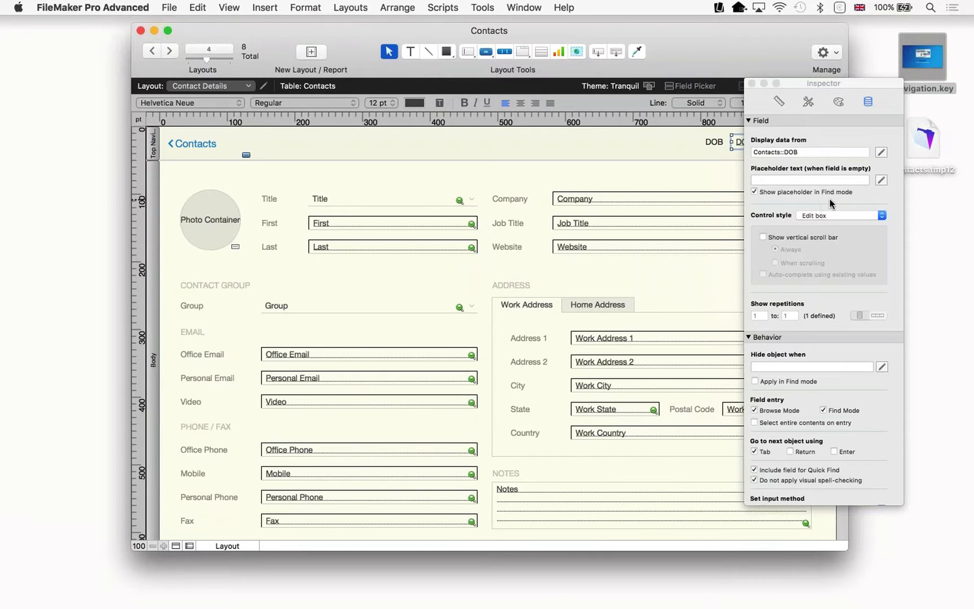
left_click_drag(823, 83, 593, 69)
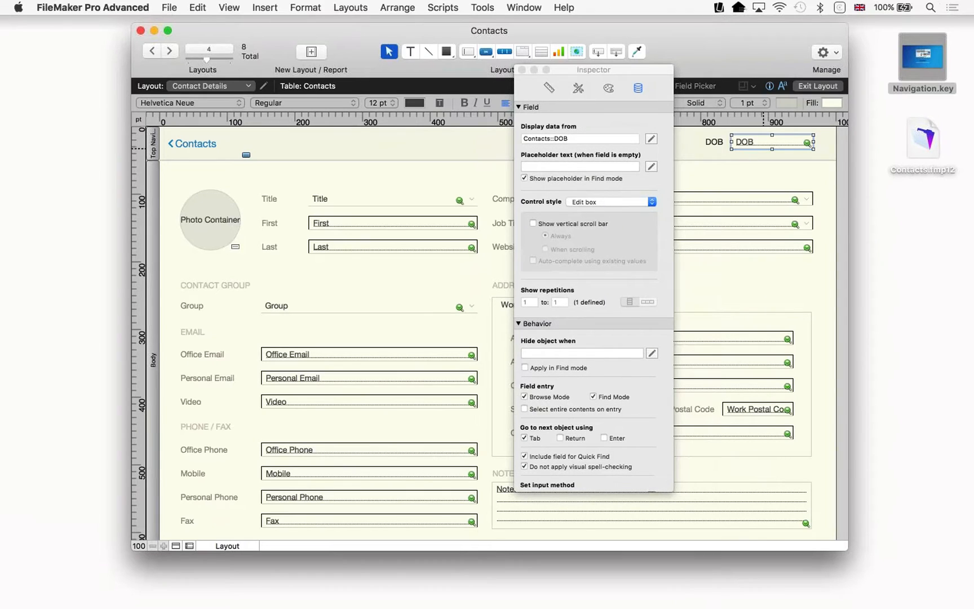
left_click(621, 202)
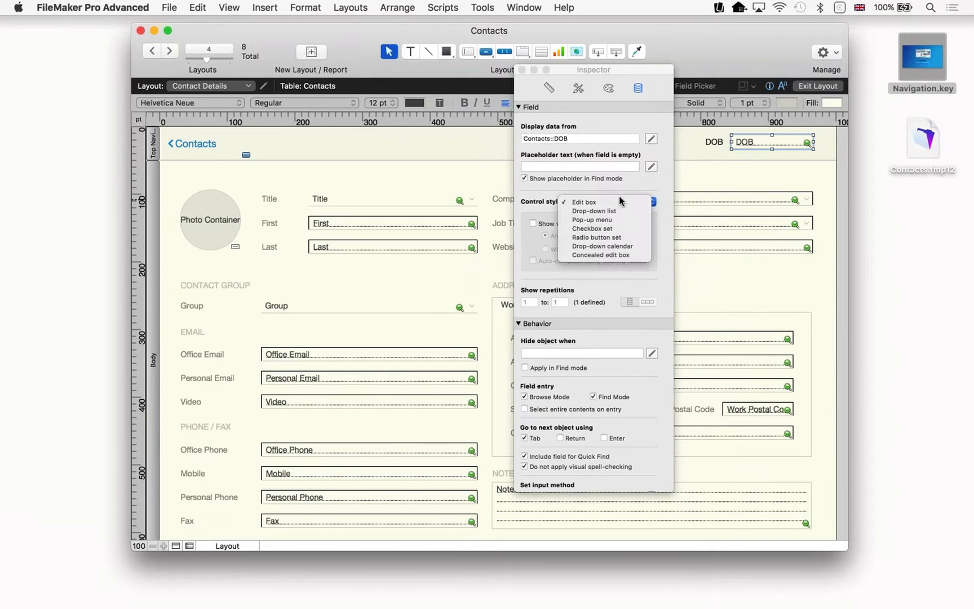
left_click(602, 246)
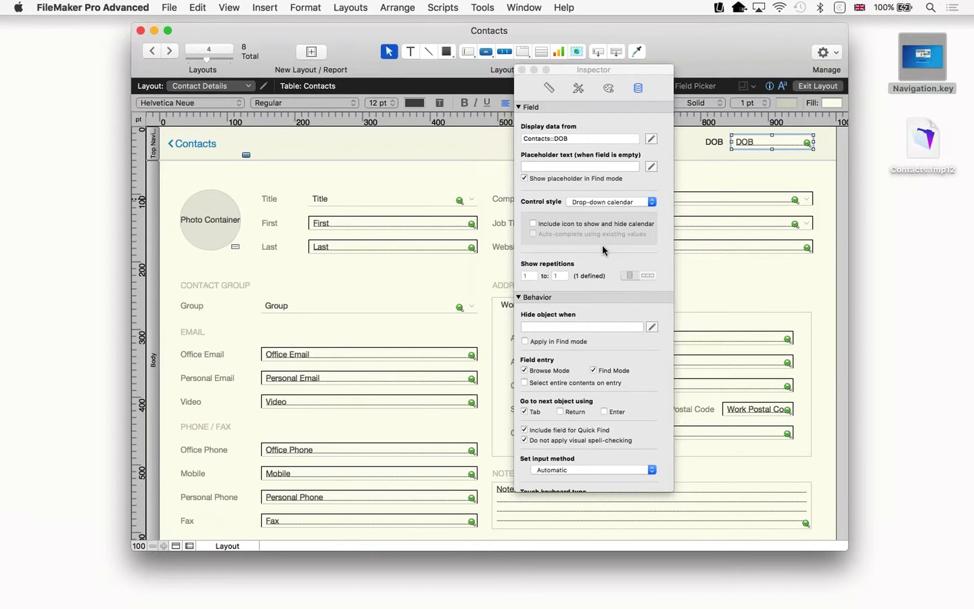
left_click(562, 225)
left_click(521, 70)
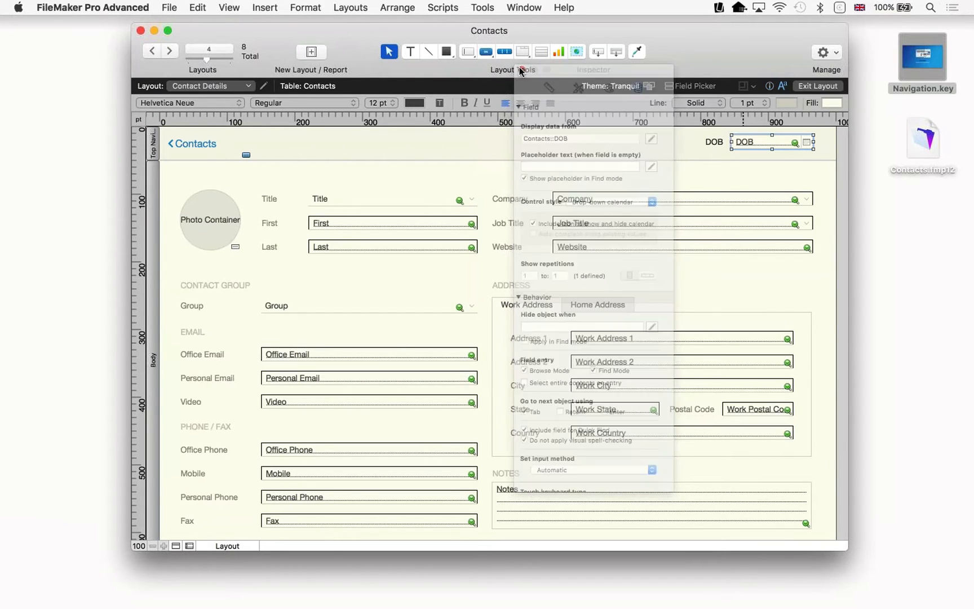
left_click(808, 85)
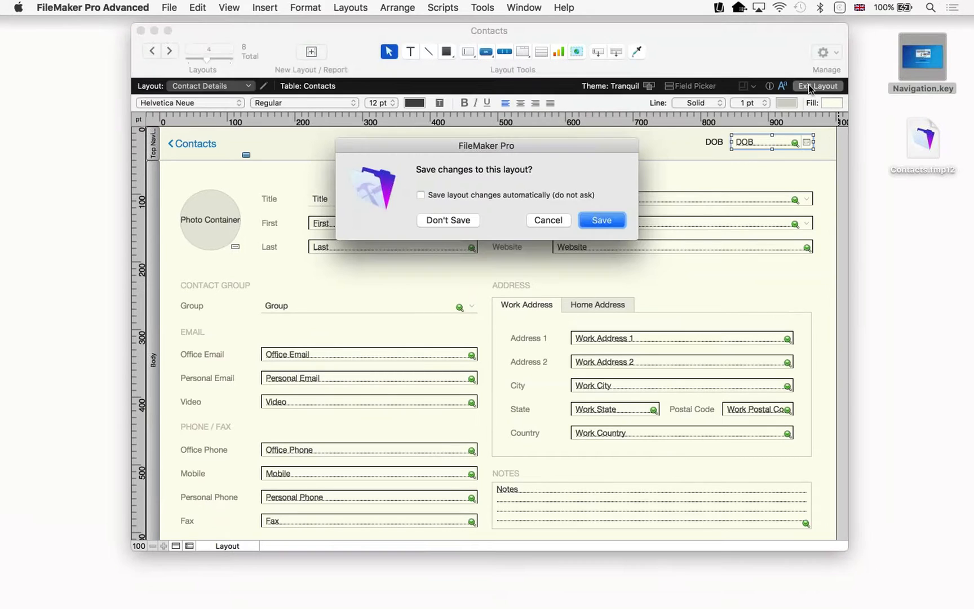
left_click(600, 220)
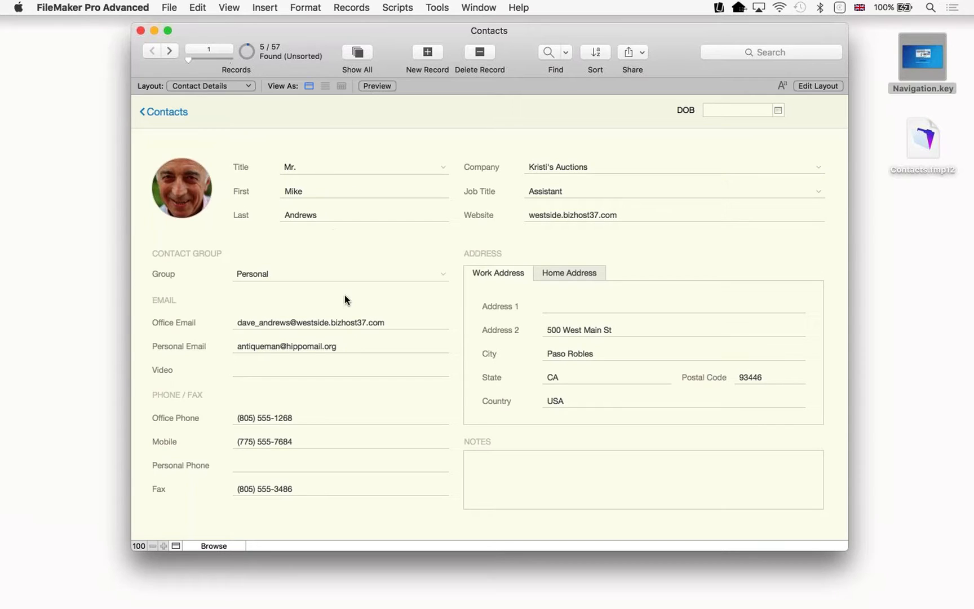
Show all contact records and step forward and backward through several of them
left_click(346, 56)
left_click(170, 51)
left_click(169, 51)
left_click(169, 50)
left_click(170, 51)
left_click(146, 51)
left_click(146, 51)
left_click(146, 51)
left_click(146, 51)
left_click(146, 51)
left_click(146, 51)
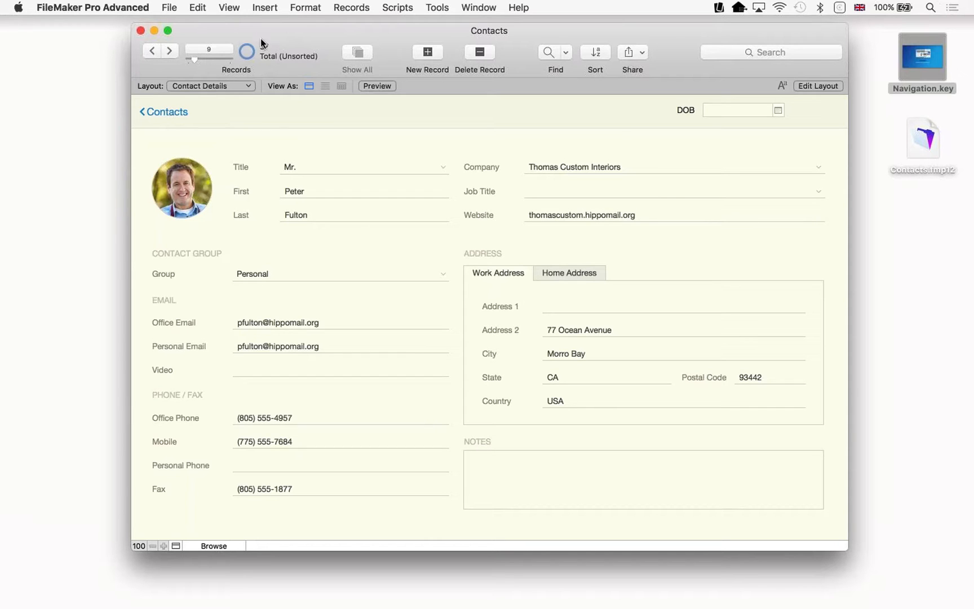
Enable List View and Table View for the Contact Details layout in its Layout Setup
left_click(230, 8)
left_click(229, 49)
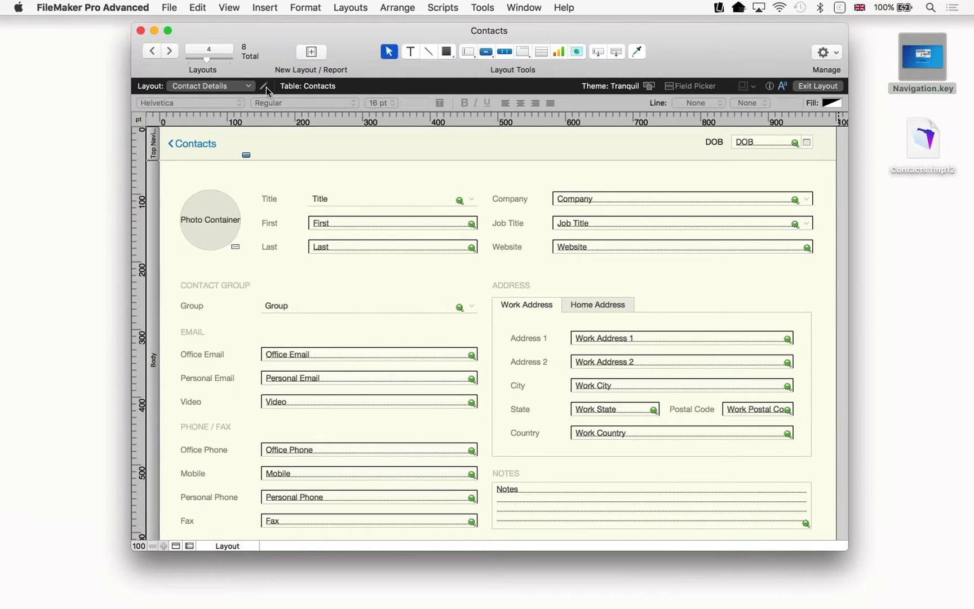
left_click(265, 86)
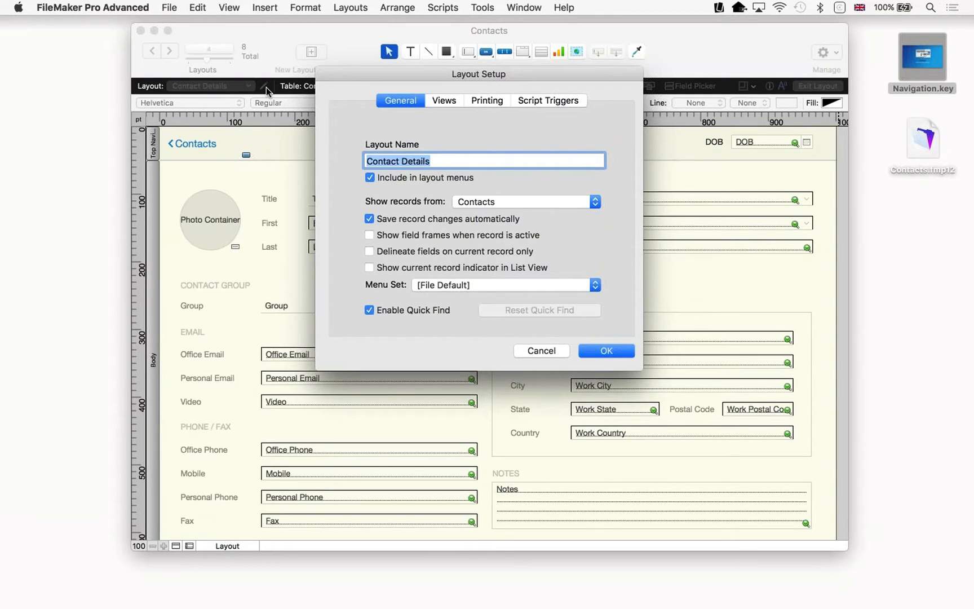
left_click(447, 100)
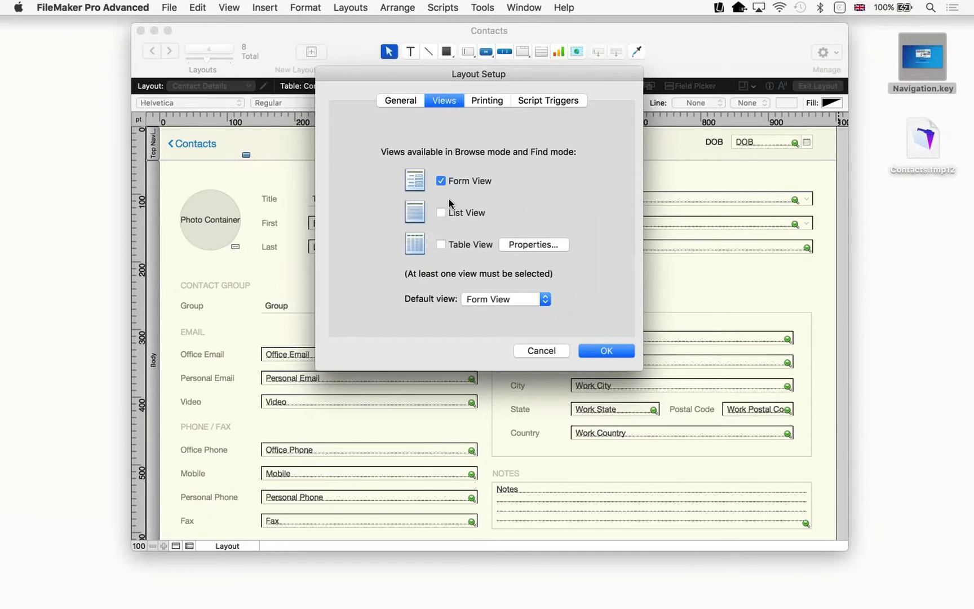
left_click(442, 244)
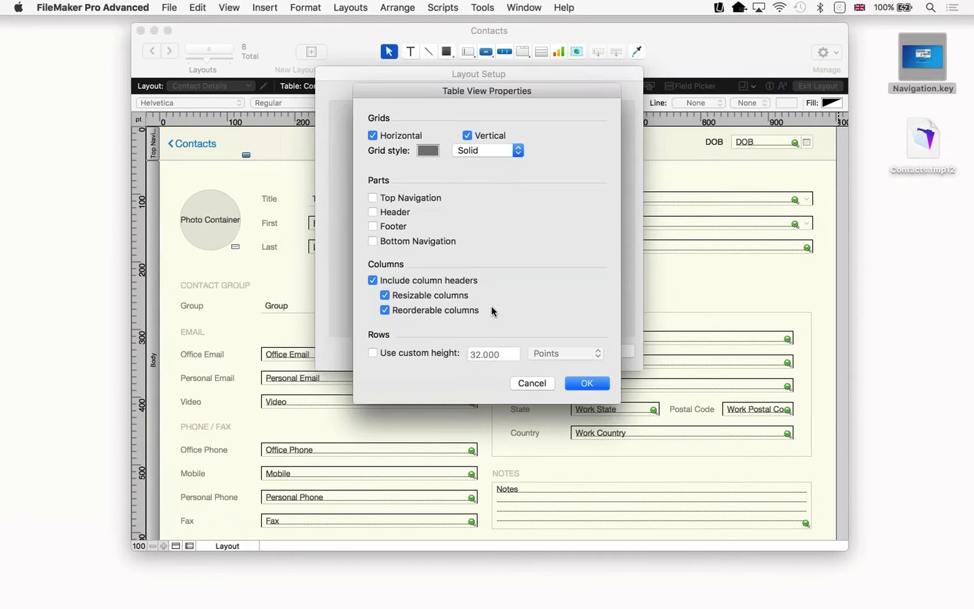
left_click(530, 382)
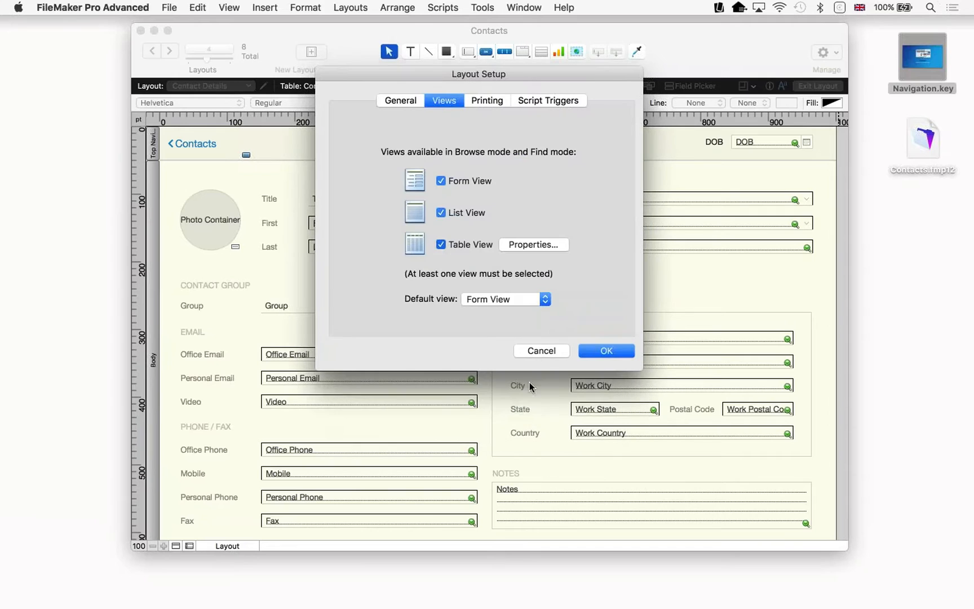
left_click(590, 350)
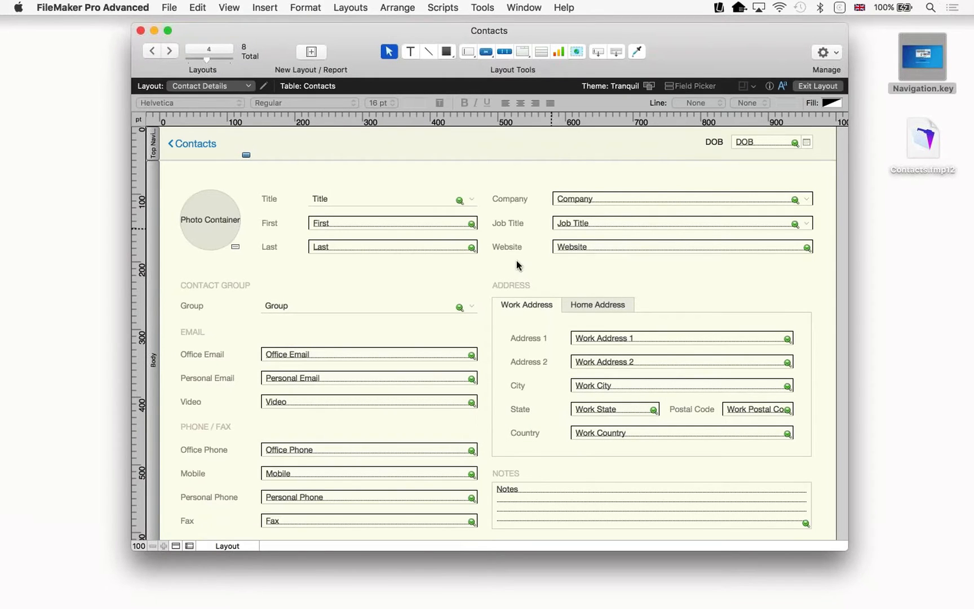
Return to Browse mode and save the layout changes
left_click(224, 546)
left_click(225, 521)
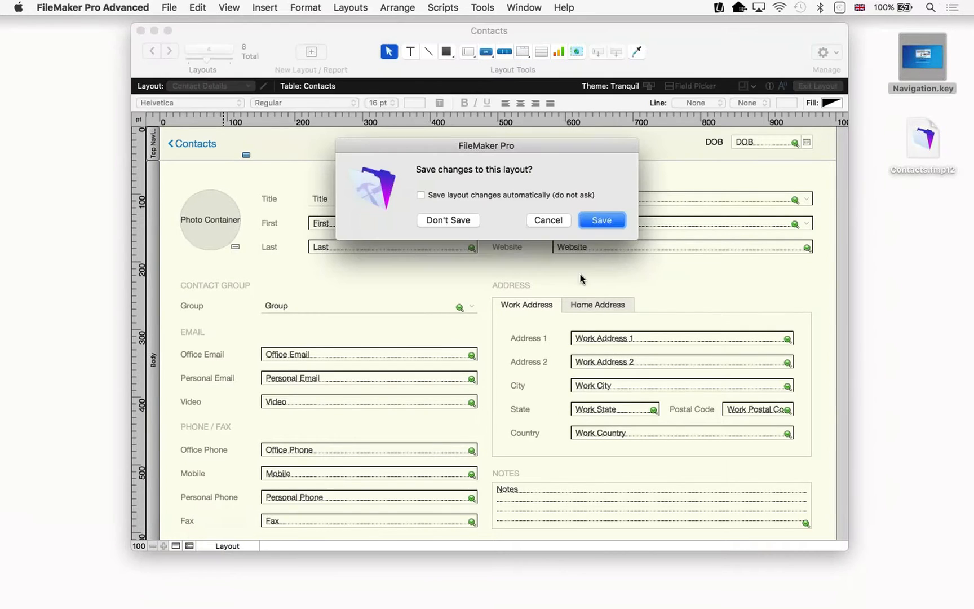
left_click(600, 221)
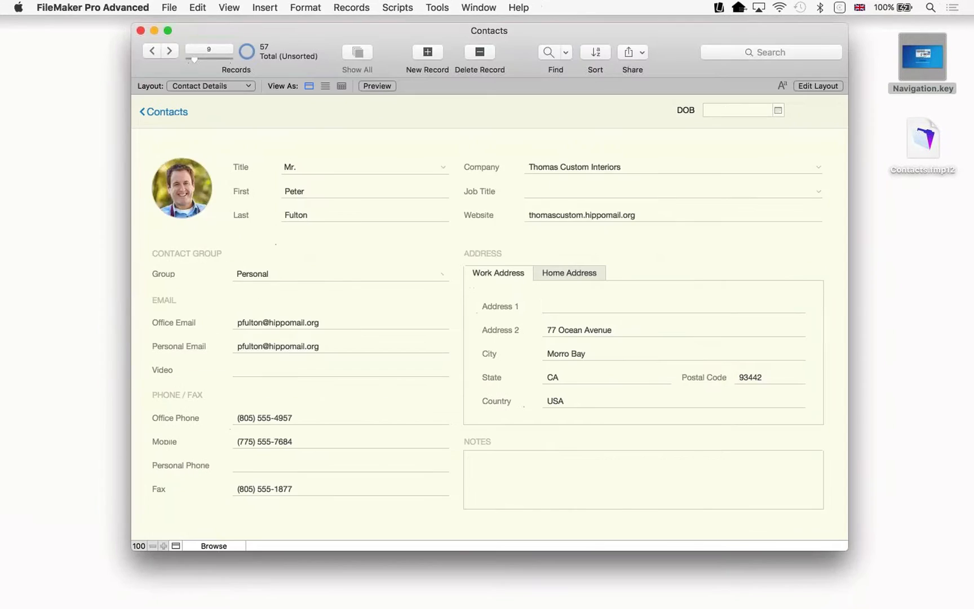
View the Contact Details records as a list and look through several contacts
left_click(325, 86)
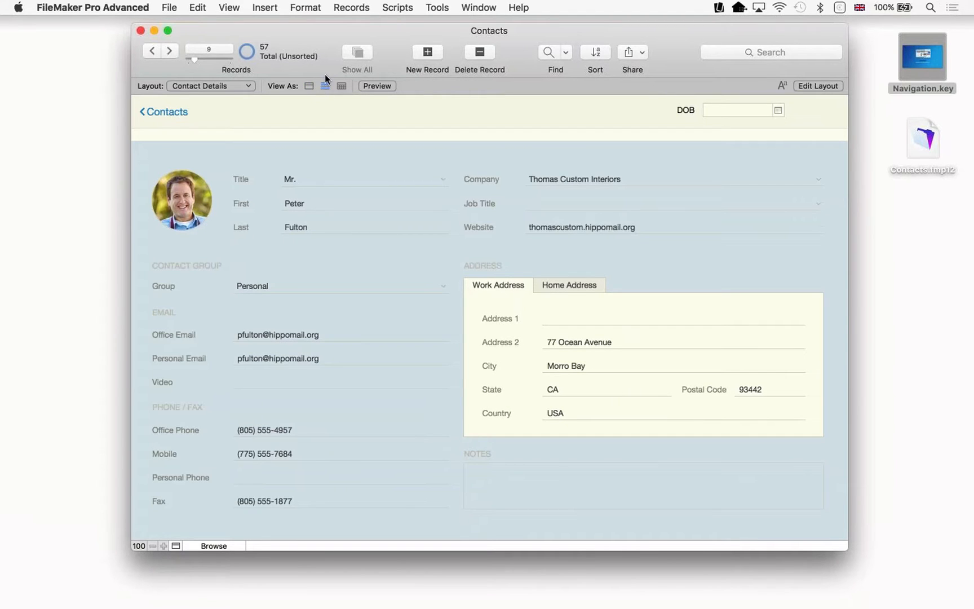
scroll(334, 211, "down", 20)
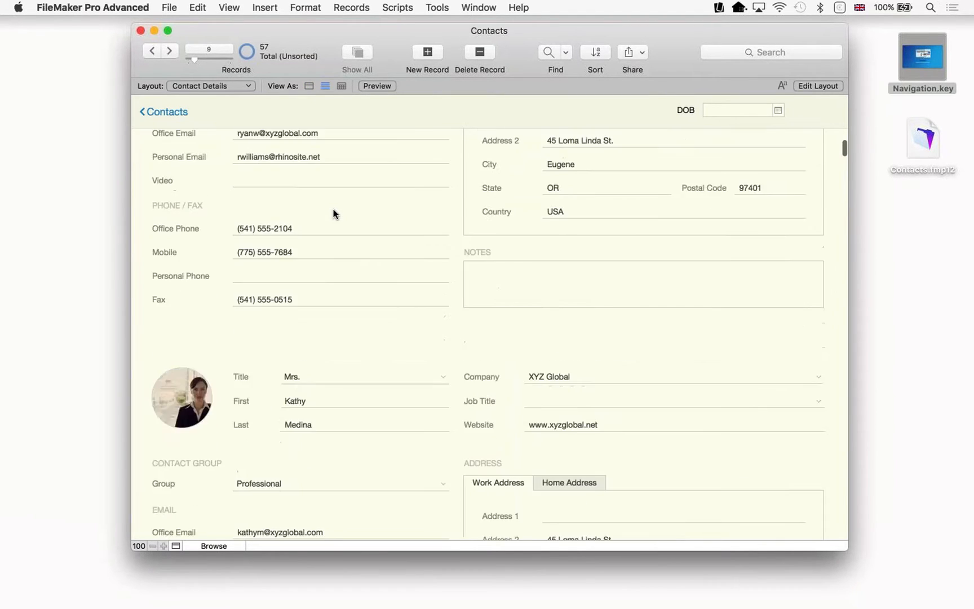
scroll(334, 213, "down", 20)
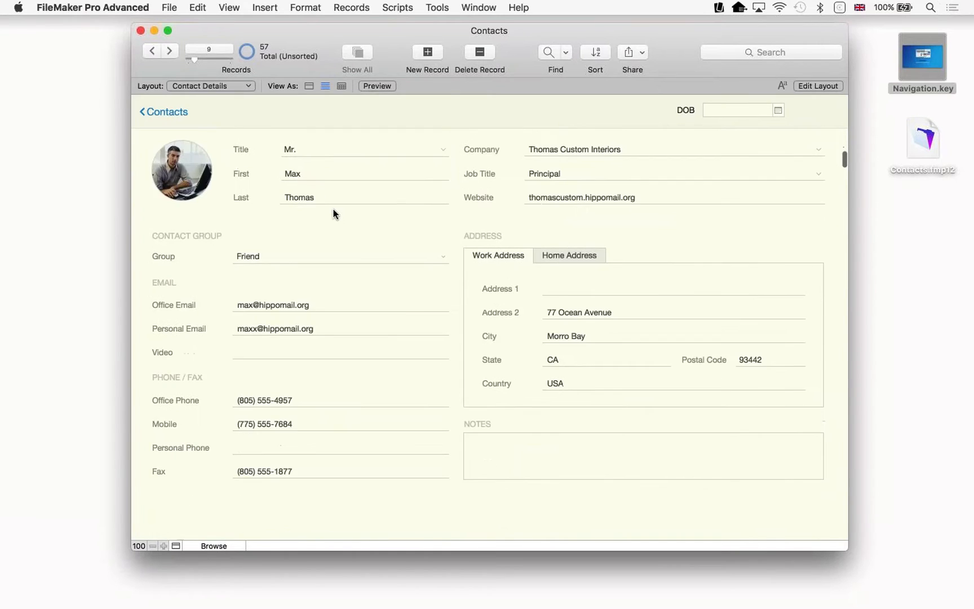
scroll(333, 213, "down", 20)
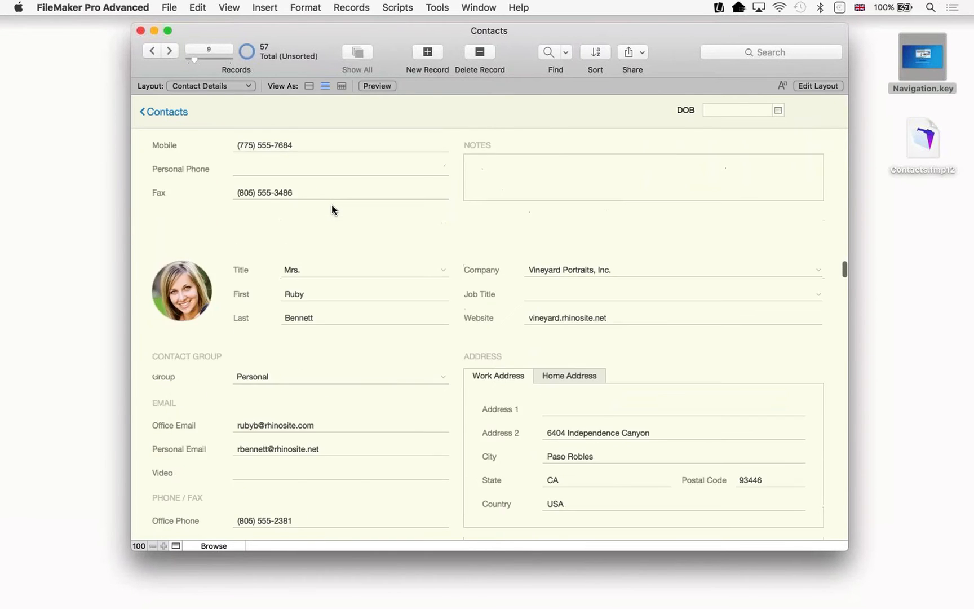
scroll(332, 205, "down", 5)
scroll(332, 205, "up", 20)
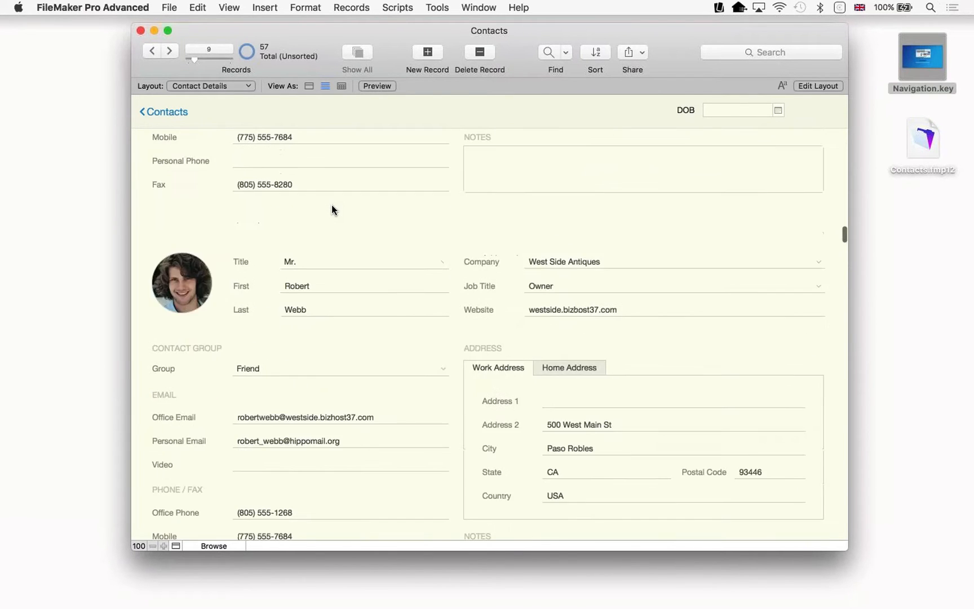
scroll(346, 307, "up", 20)
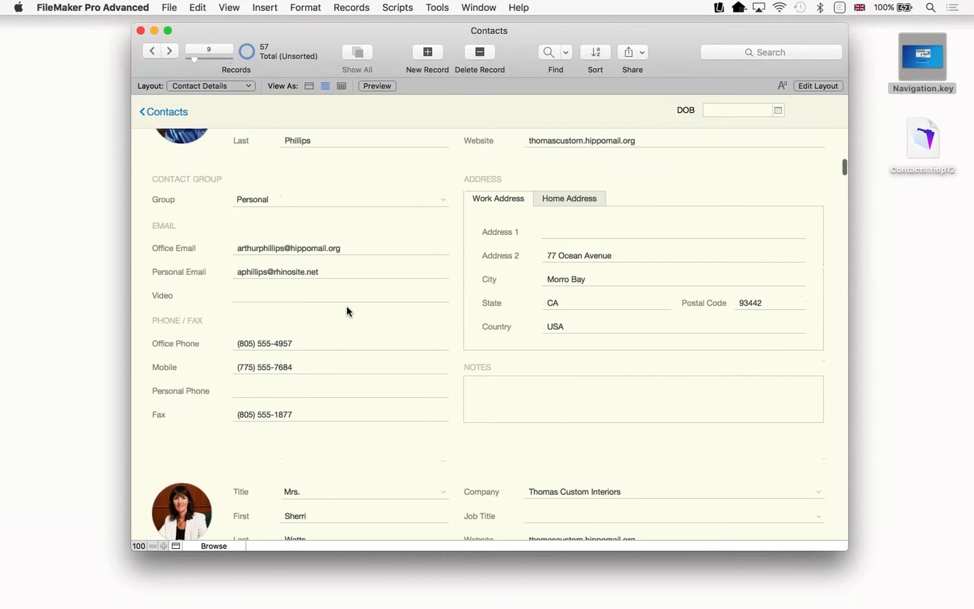
scroll(348, 306, "up", 10)
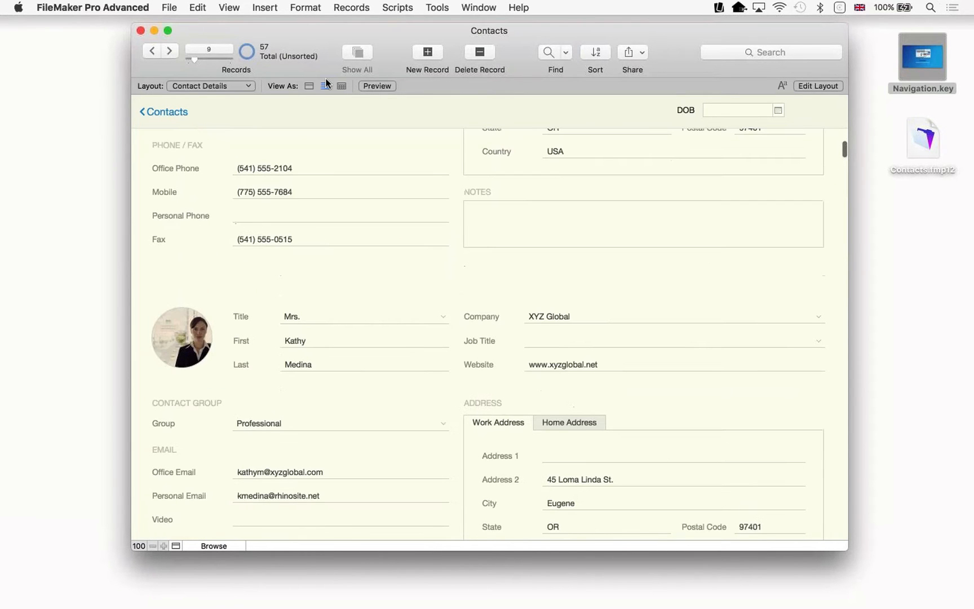
View the contacts as a table and examine the Website column's sorting and summary options
left_click(342, 85)
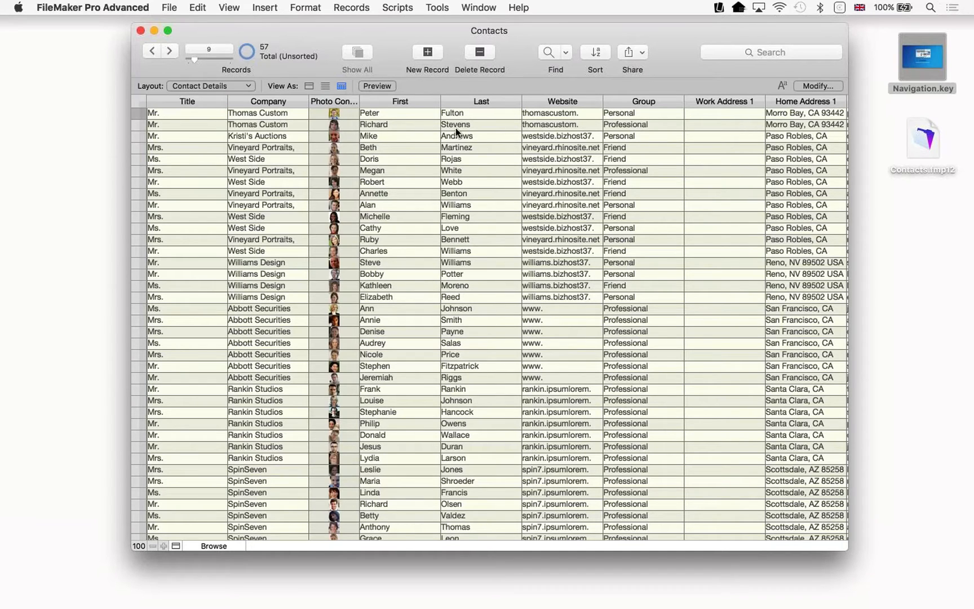
scroll(675, 258, "down", 1)
scroll(675, 258, "up", 5)
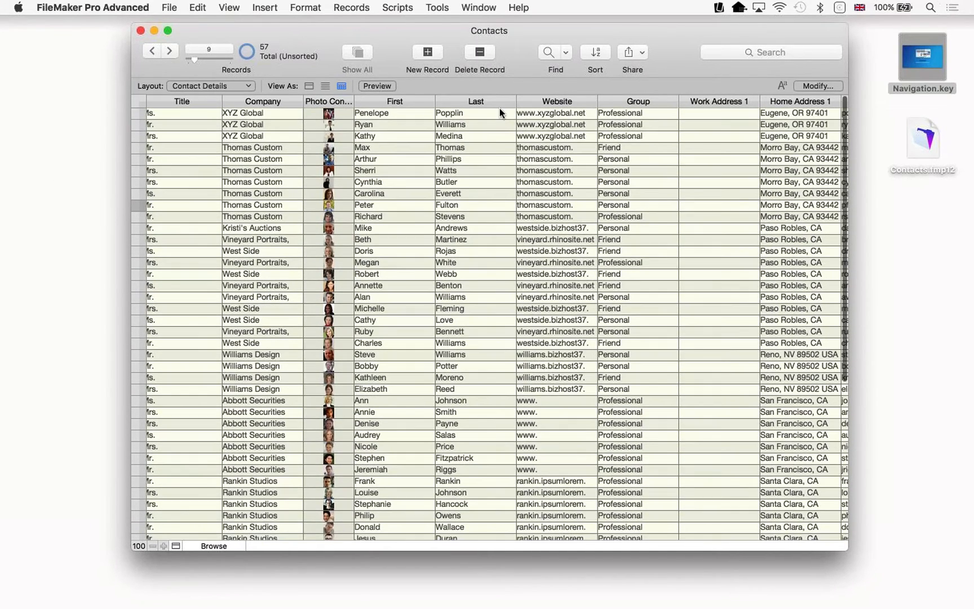
left_click(590, 101)
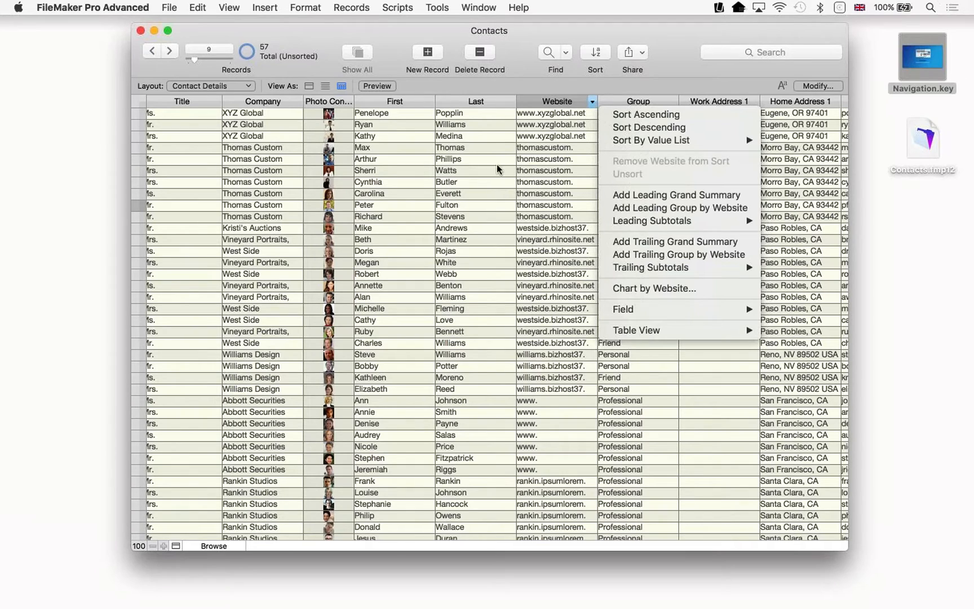
left_click(487, 81)
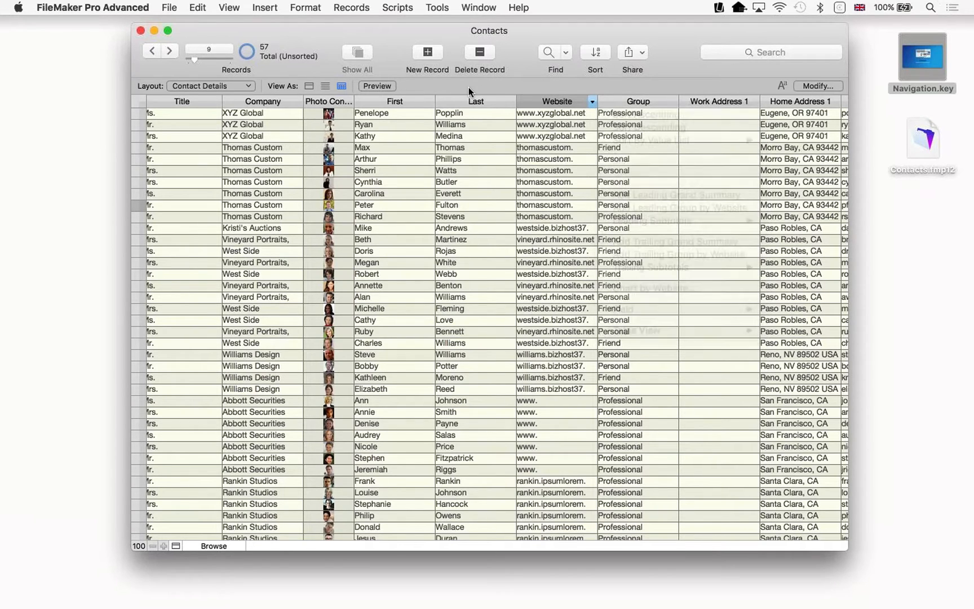
Switch back to Form View, step through neighbouring records, and jump to the last record
left_click(309, 87)
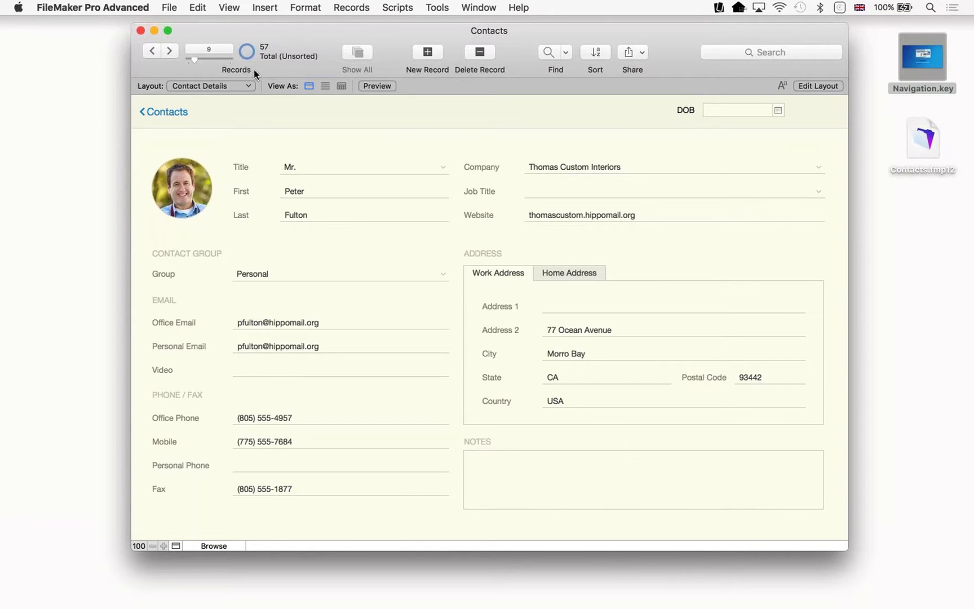
left_click(172, 48)
left_click(172, 48)
left_click(172, 49)
left_click(149, 52)
left_click(150, 51)
left_click(150, 51)
left_click_drag(216, 55, 268, 55)
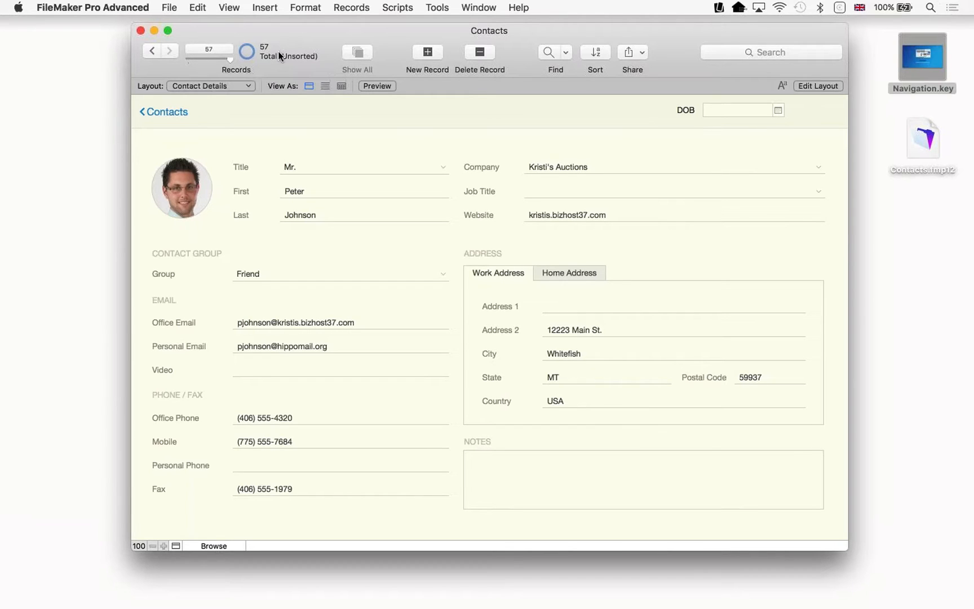
Switch to the omitted records, and find the contacts whose company is Kristi's Auctions
left_click(252, 52)
left_click(252, 52)
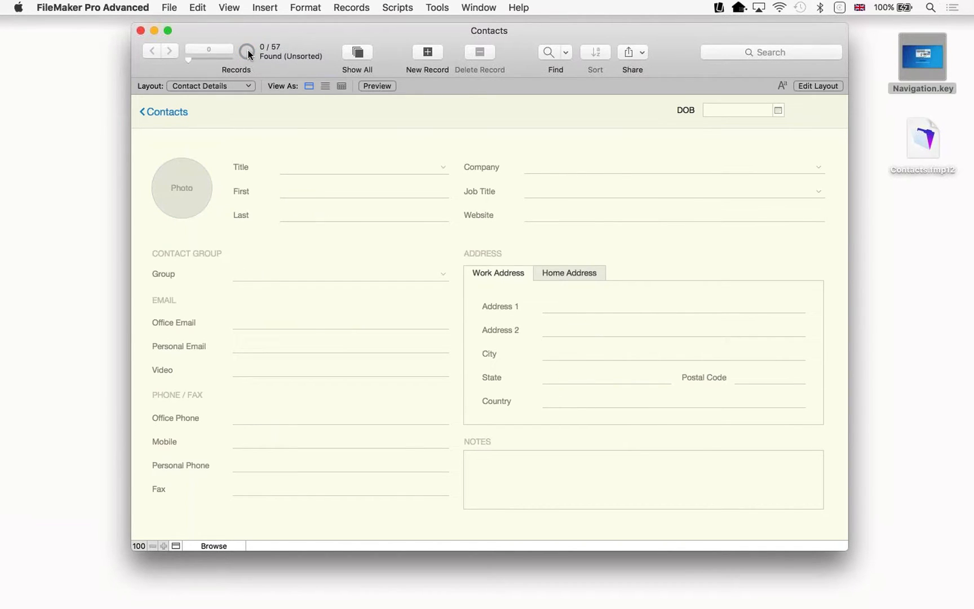
left_click(547, 53)
left_click(558, 172)
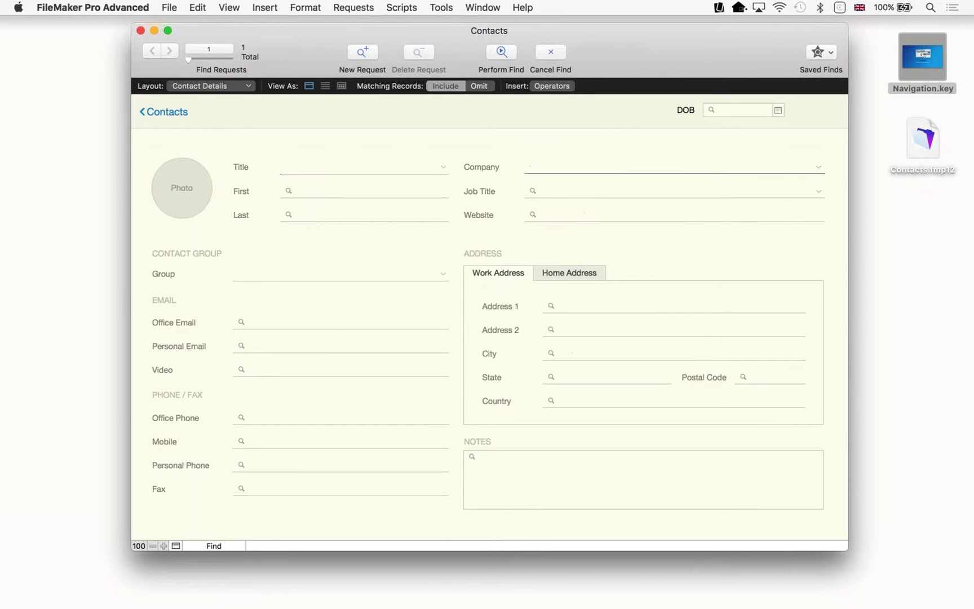
type("kristi's Auctions")
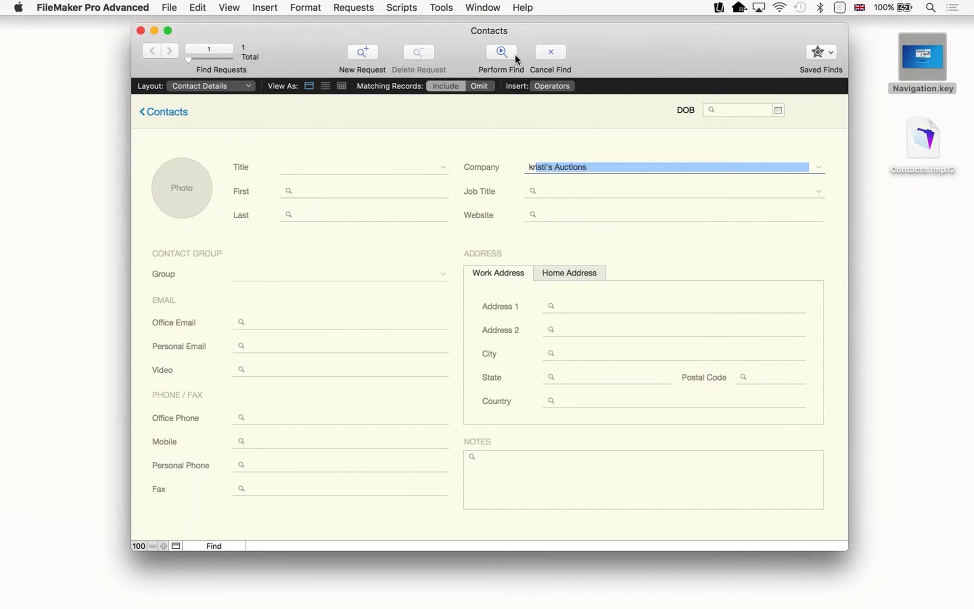
left_click(513, 55)
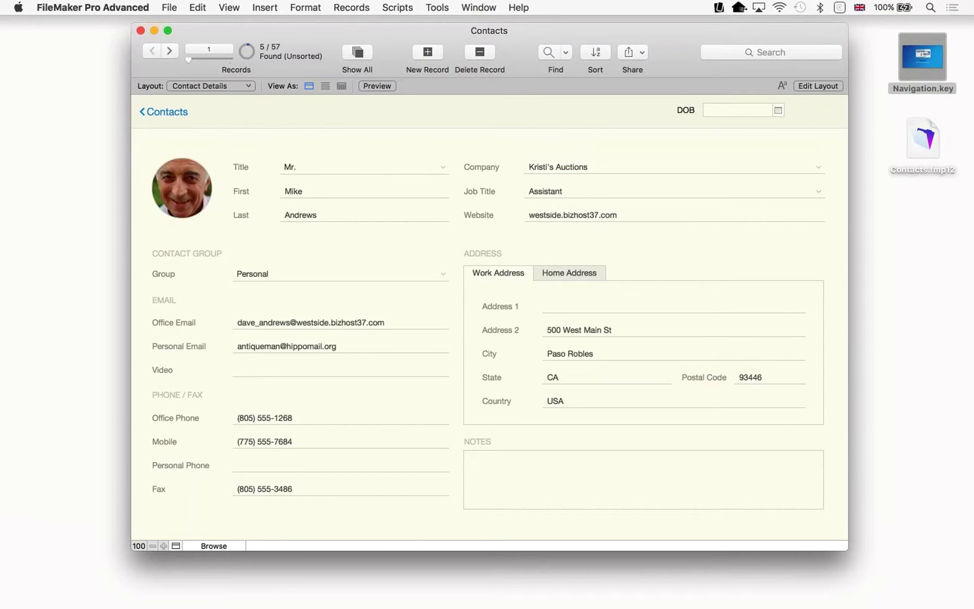
Swap the found set with the omitted records and back, and show all records again
left_click(249, 50)
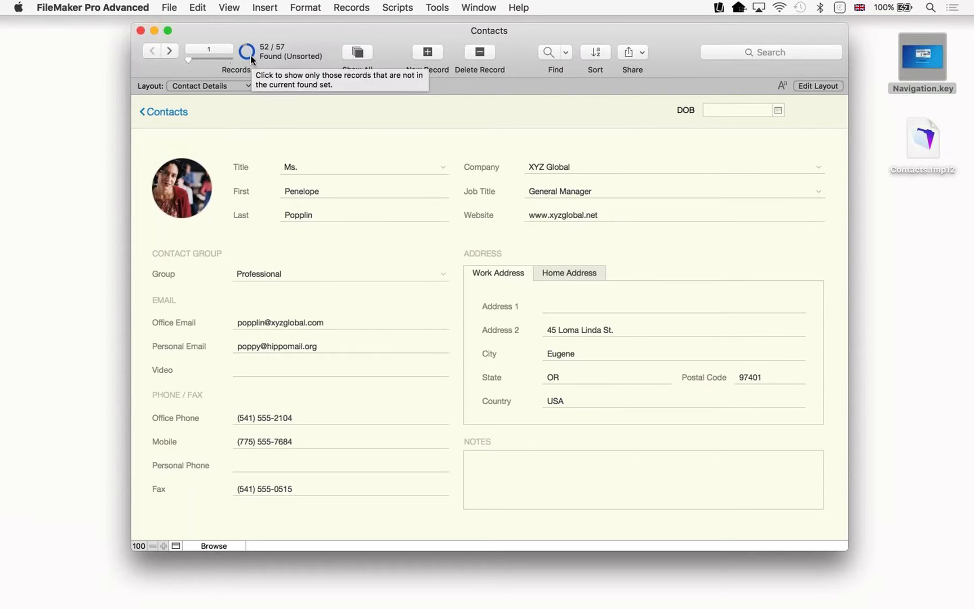
left_click(251, 56)
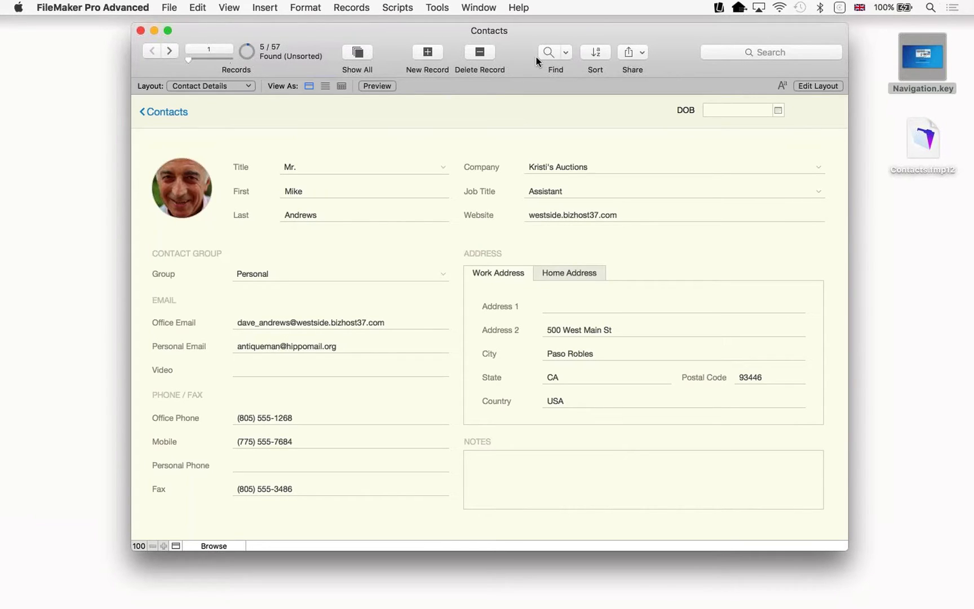
left_click(357, 52)
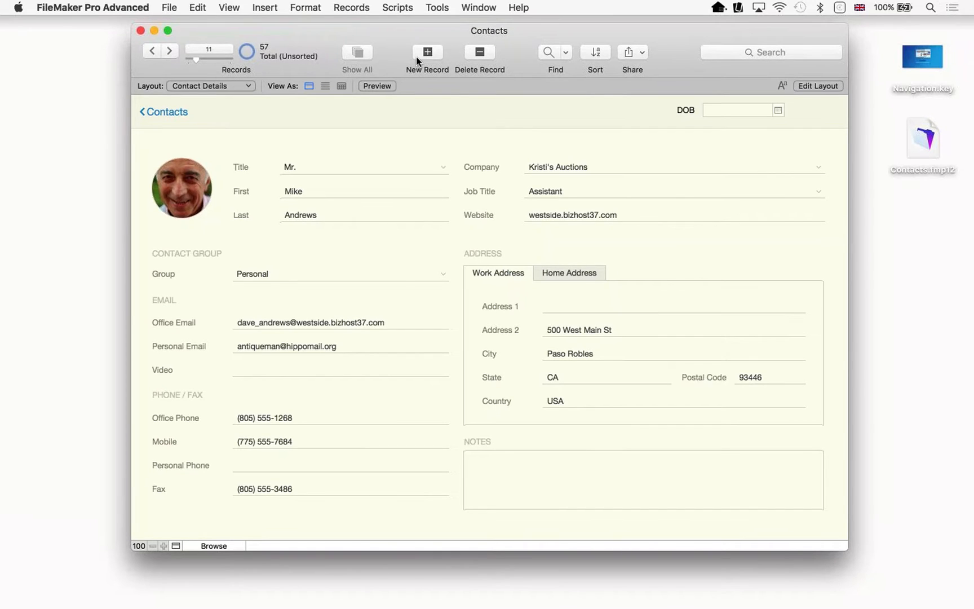
Add a contact record with the title Mr. and a last name, reopening Reflector 2 from its problem report along the way
left_click(438, 54)
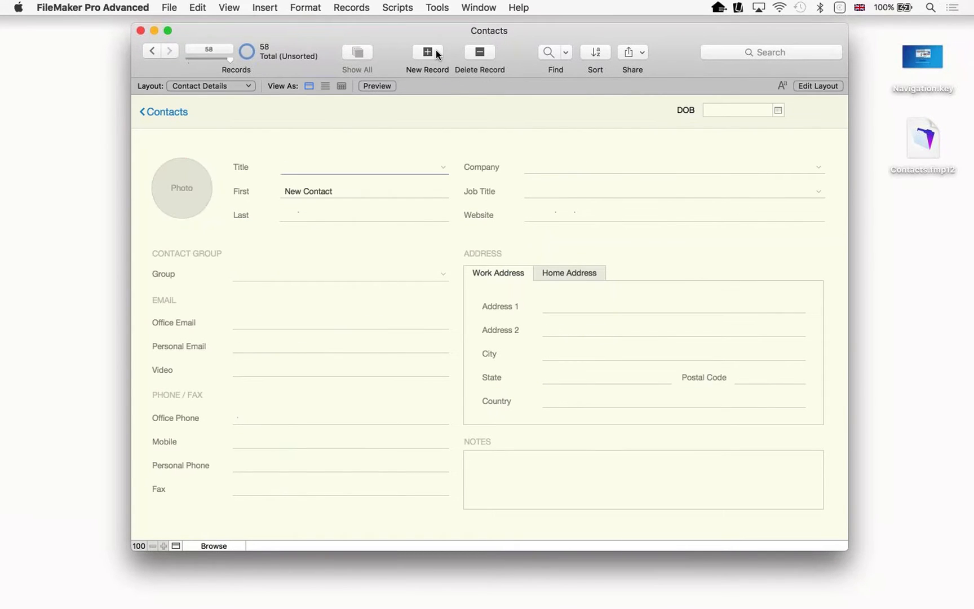
left_click(338, 165)
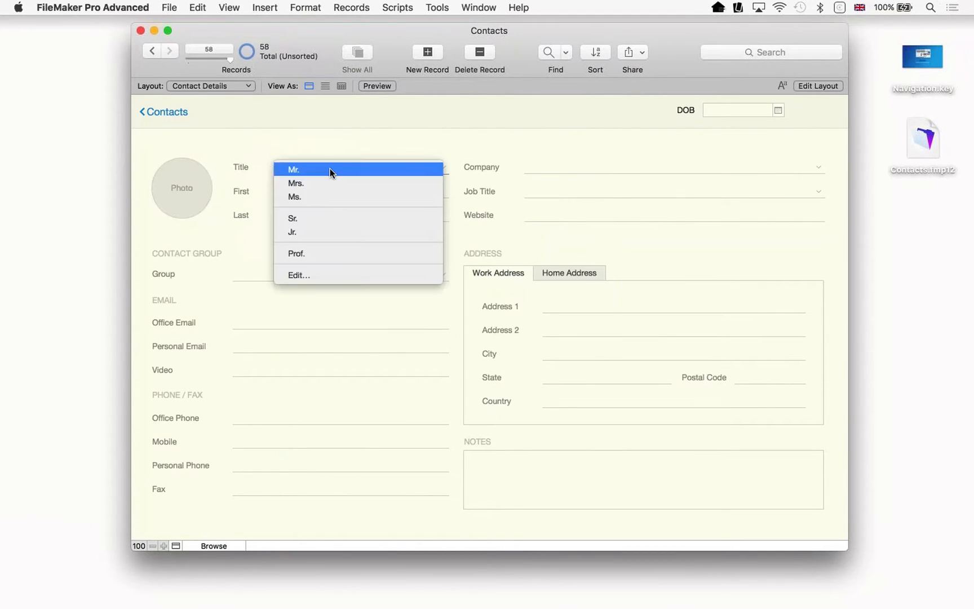
left_click(330, 168)
left_click(341, 224)
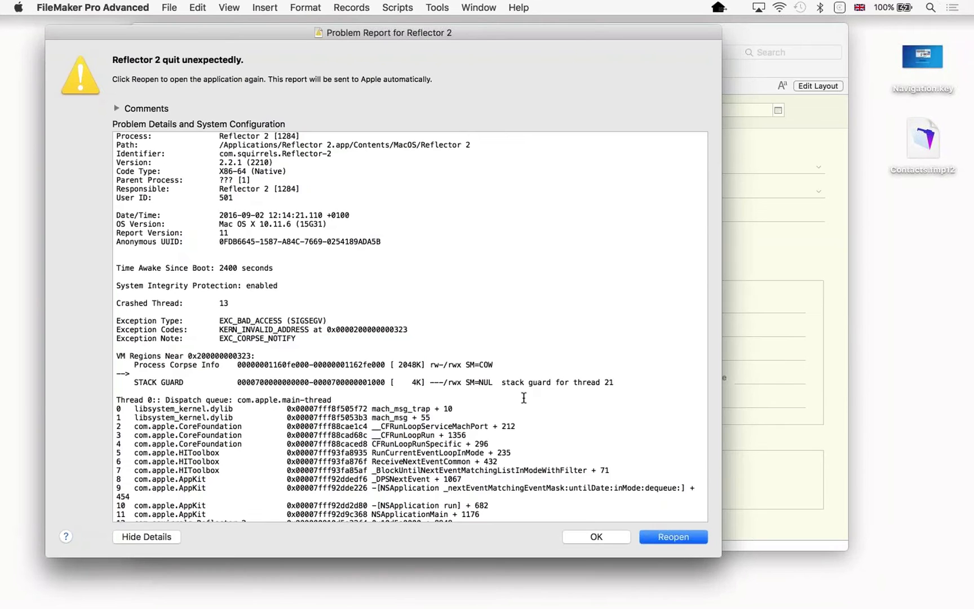
left_click(657, 536)
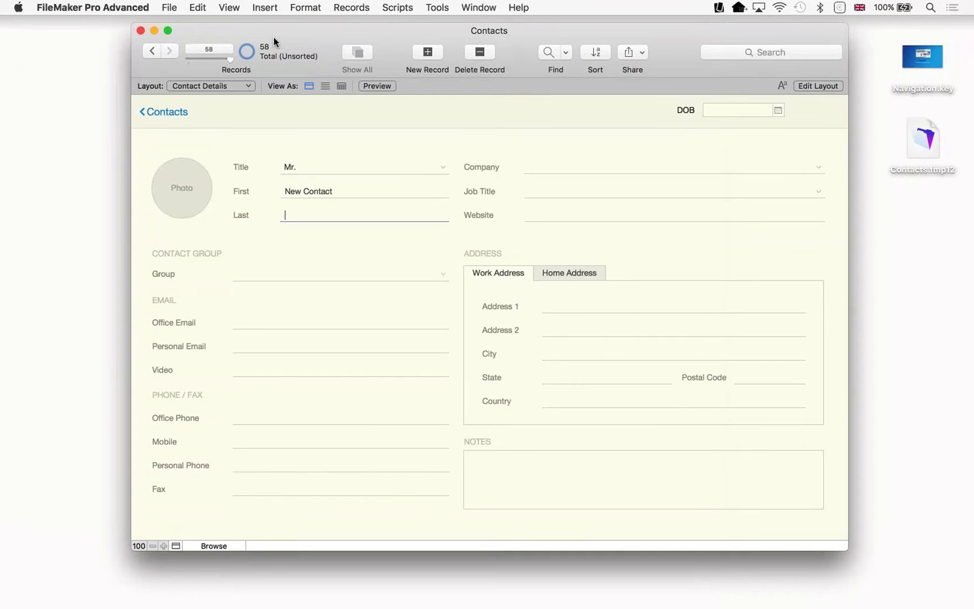
type("Sanchez")
left_click(341, 253)
Look over the available record commands and delete the newly added contact record
left_click(363, 6)
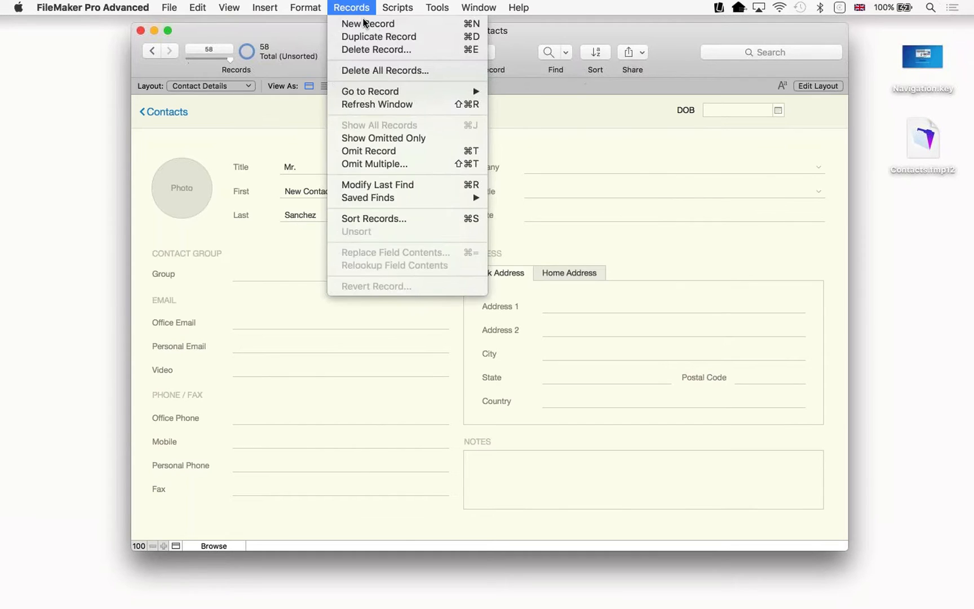
left_click(561, 125)
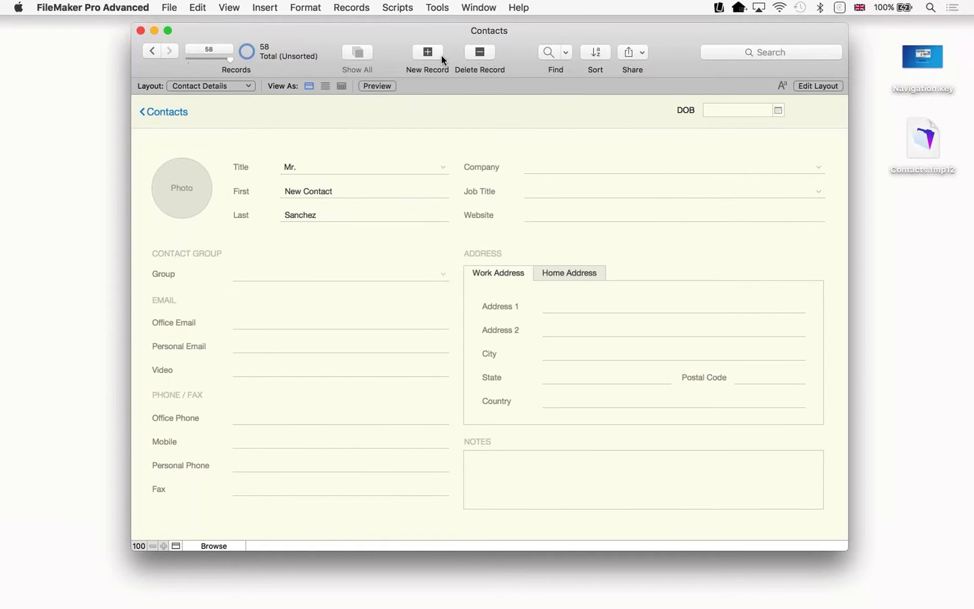
left_click(476, 55)
left_click(523, 220)
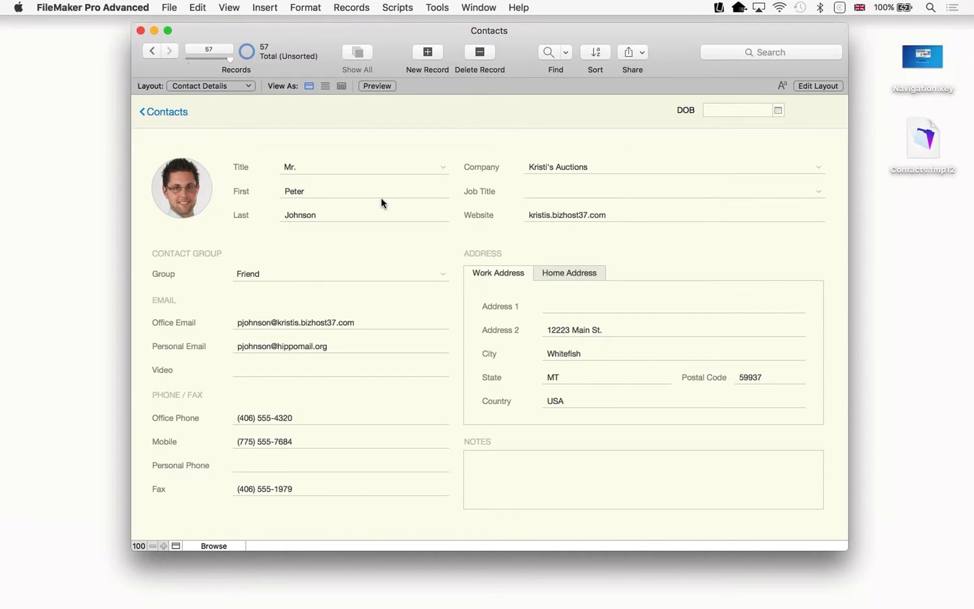
Switch to the Keynote presentation, advance the Agenda slide, and return to the Contacts window in FileMaker
mouse_move(554, 606)
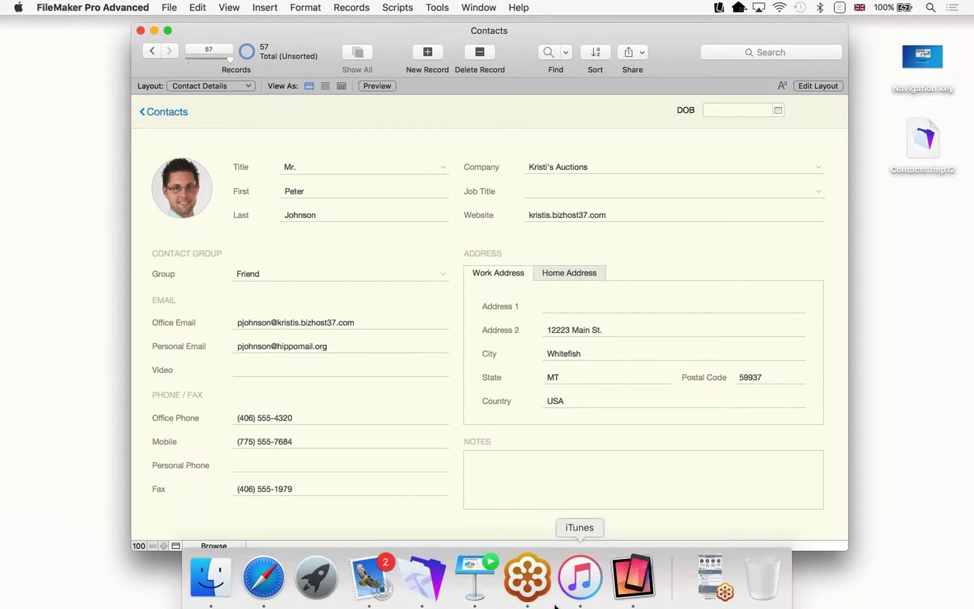
left_click(479, 580)
key("Right")
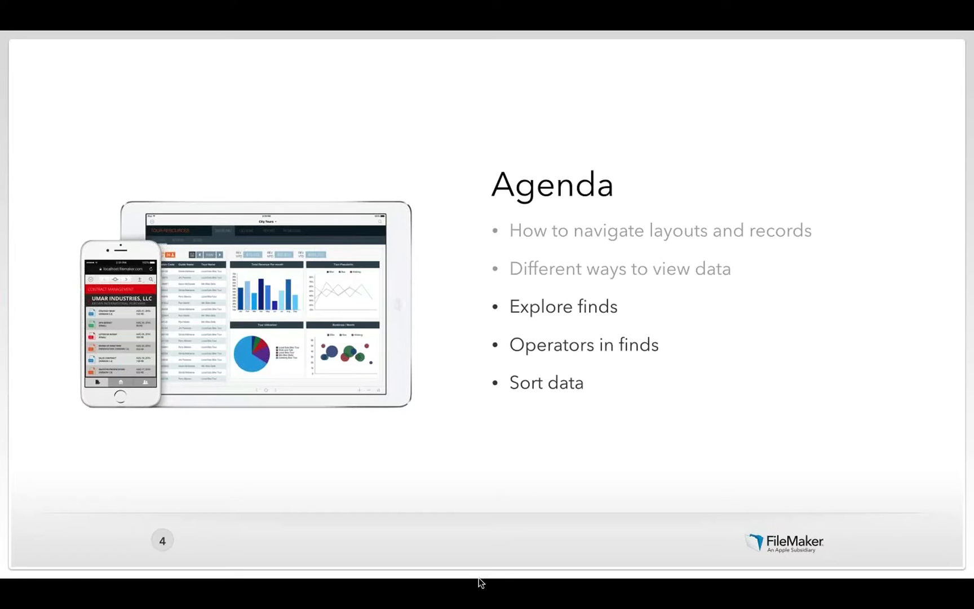
key("super+Tab")
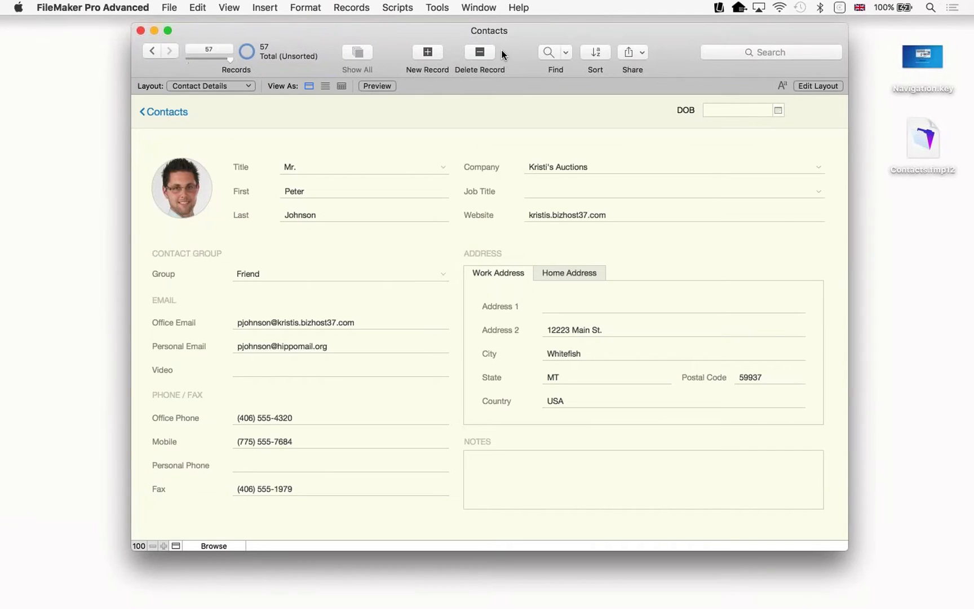
left_click_drag(531, 48, 527, 50)
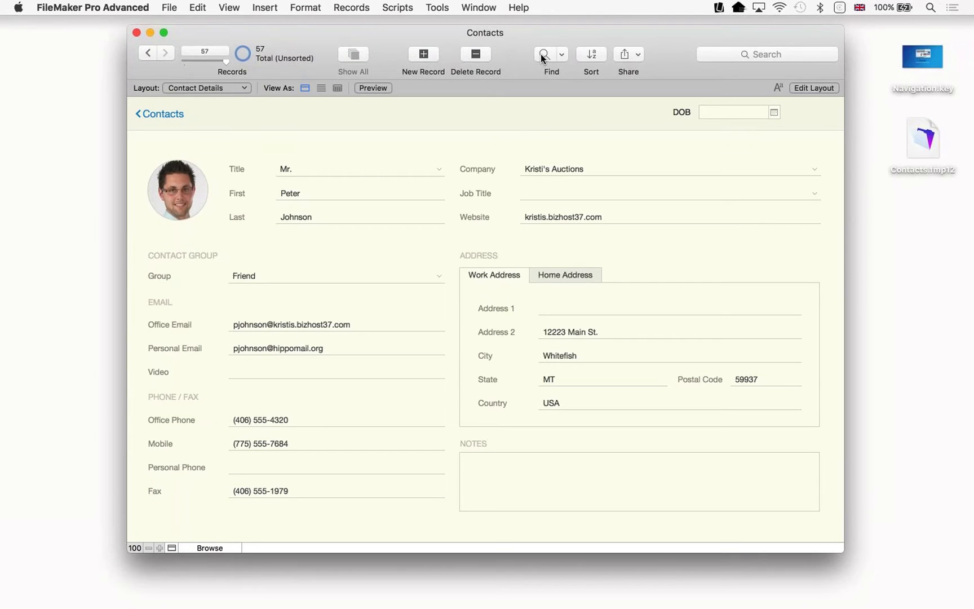
Perform a find for contacts with Kristi's Auctions as the company
key("super+f")
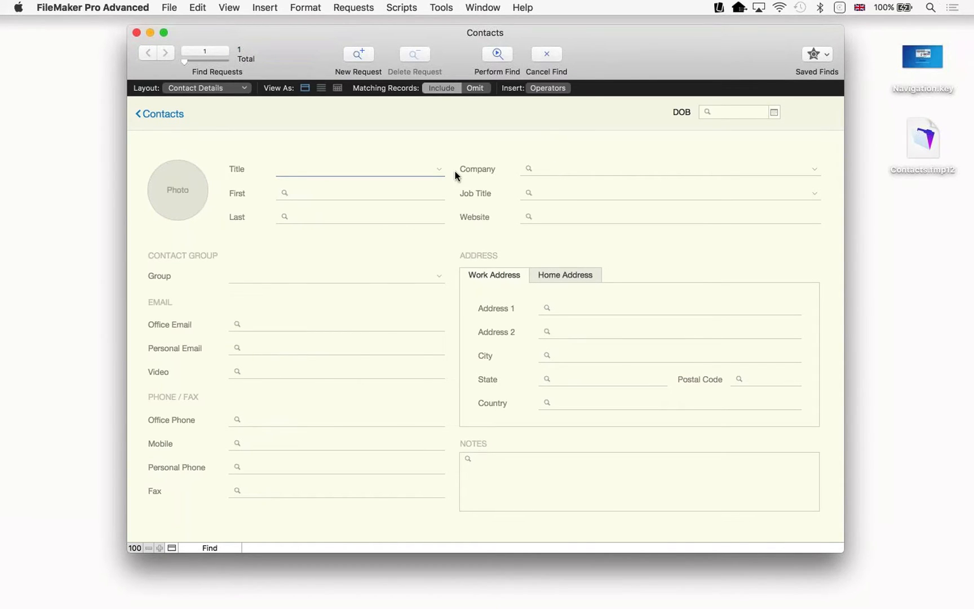
left_click(586, 165)
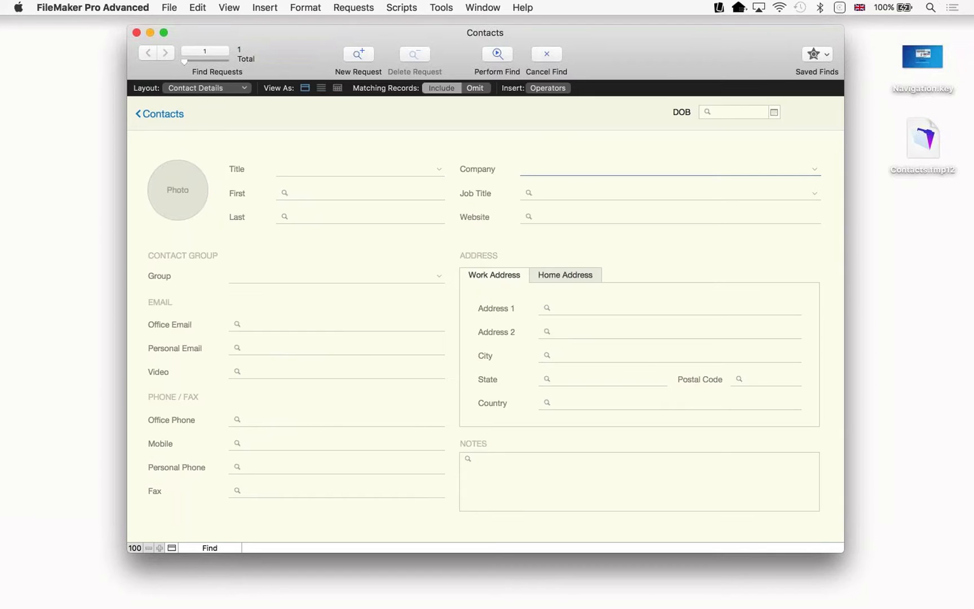
type("kristi's Auctions")
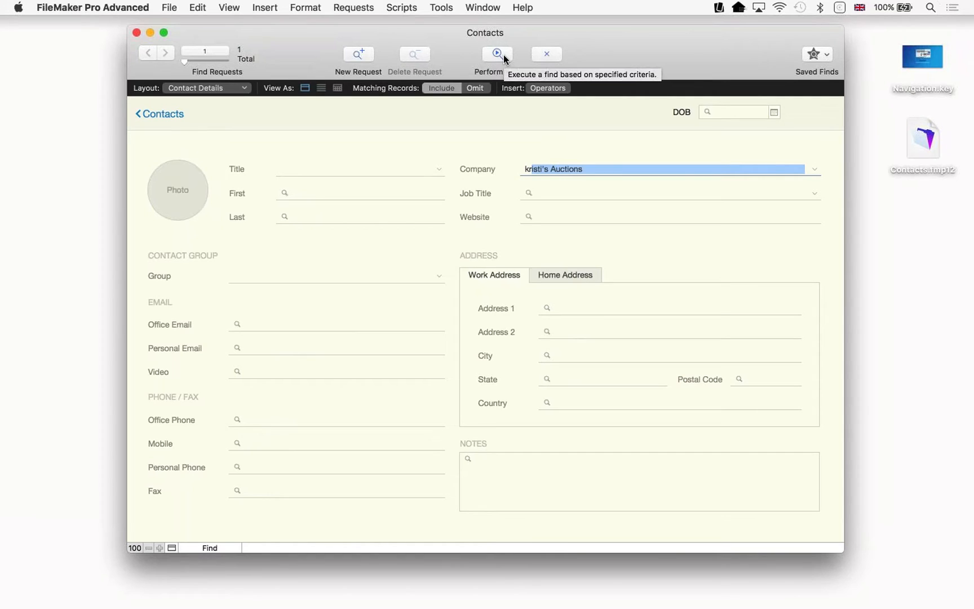
left_click(503, 54)
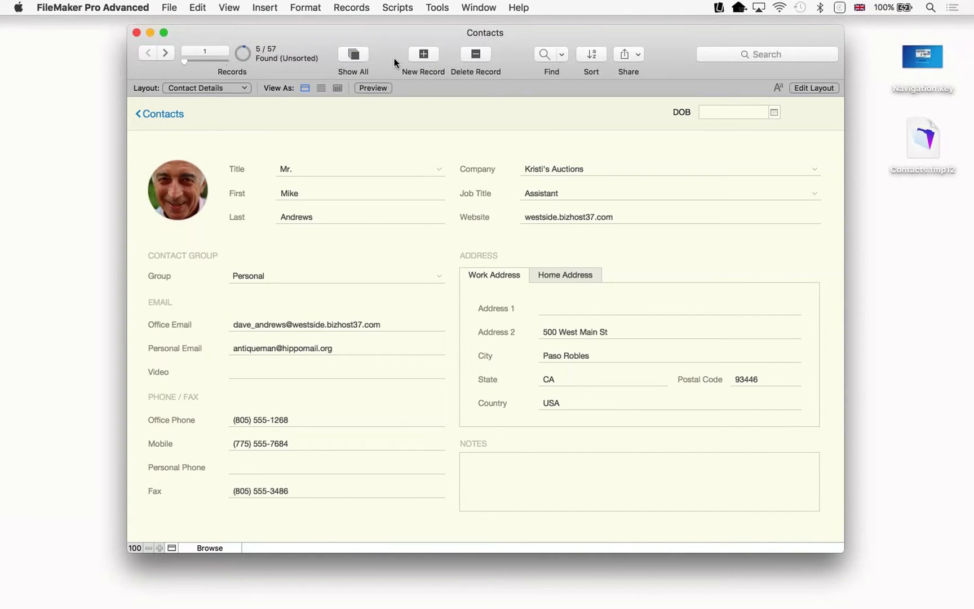
Show all records and find those matching the current contact's Company value directly from that field
left_click(353, 54)
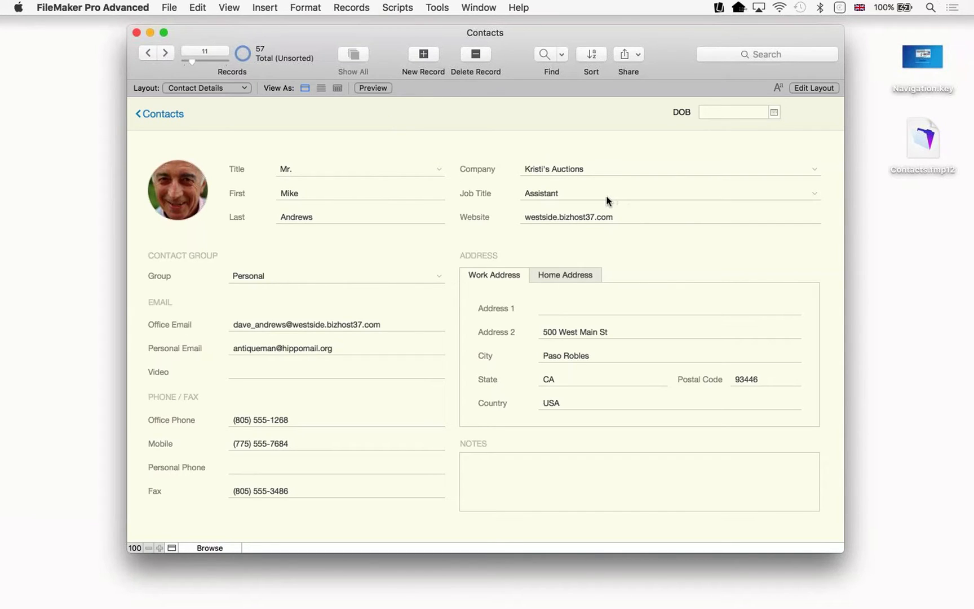
right_click(548, 168)
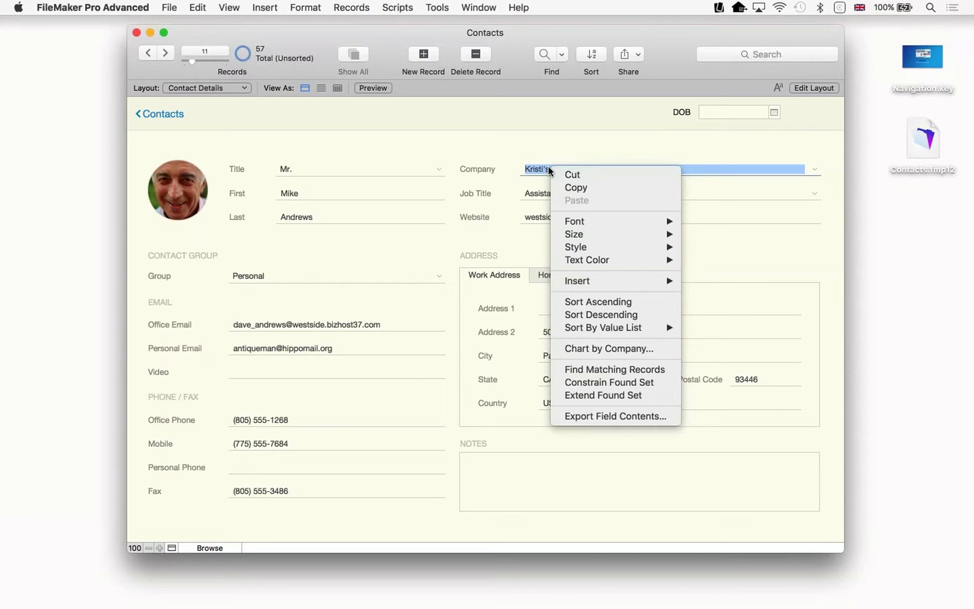
left_click(593, 370)
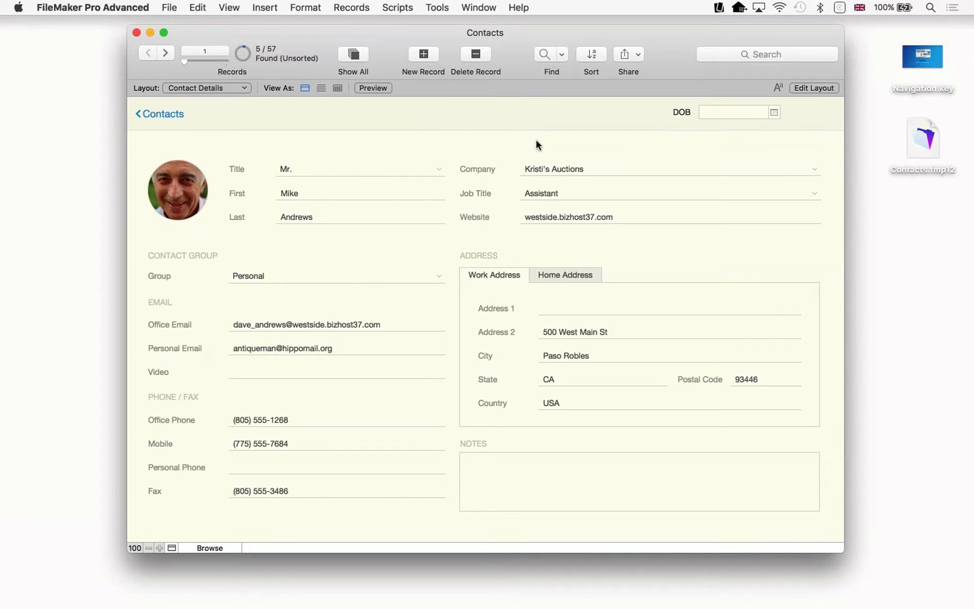
Find the contacts whose company is Rankin Studios and whose job title is Artist
key("super+f")
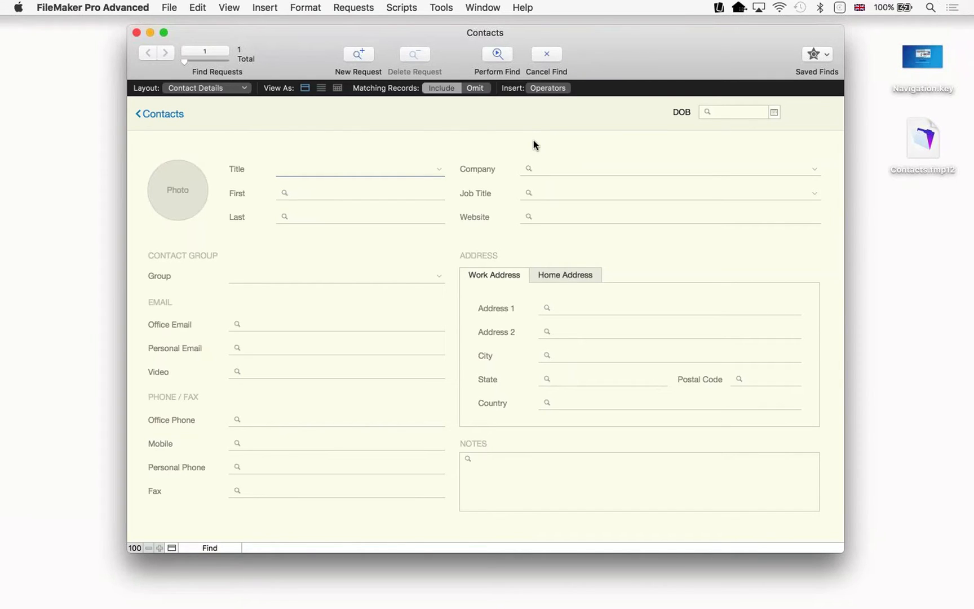
left_click(536, 167)
type("rankin Studios")
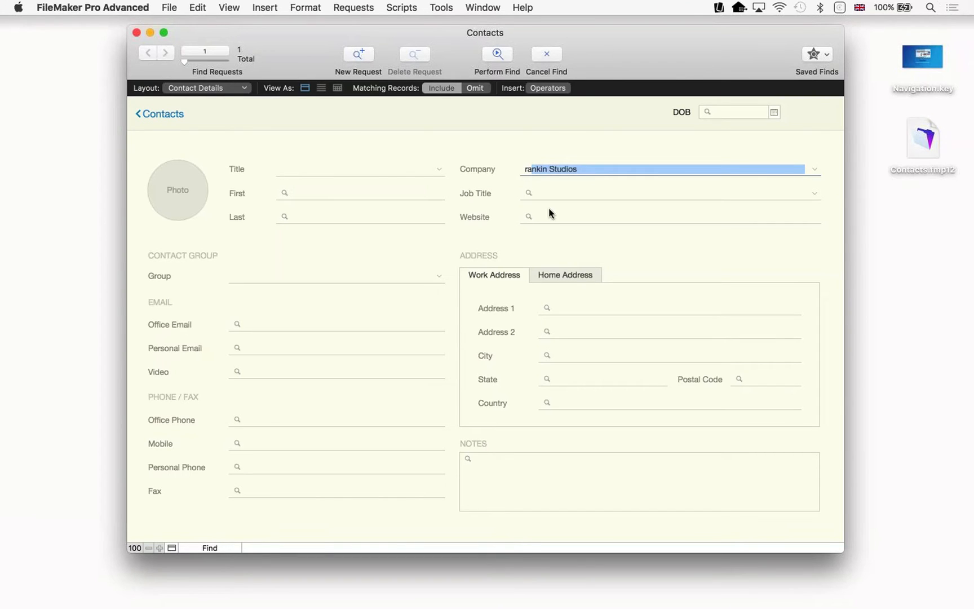
left_click(551, 194)
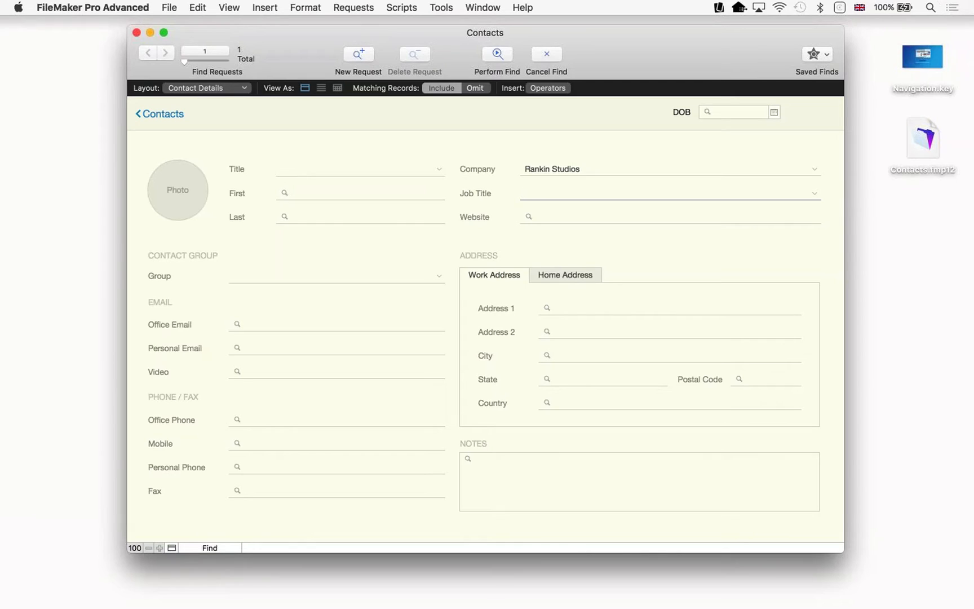
type("artist")
left_click(497, 54)
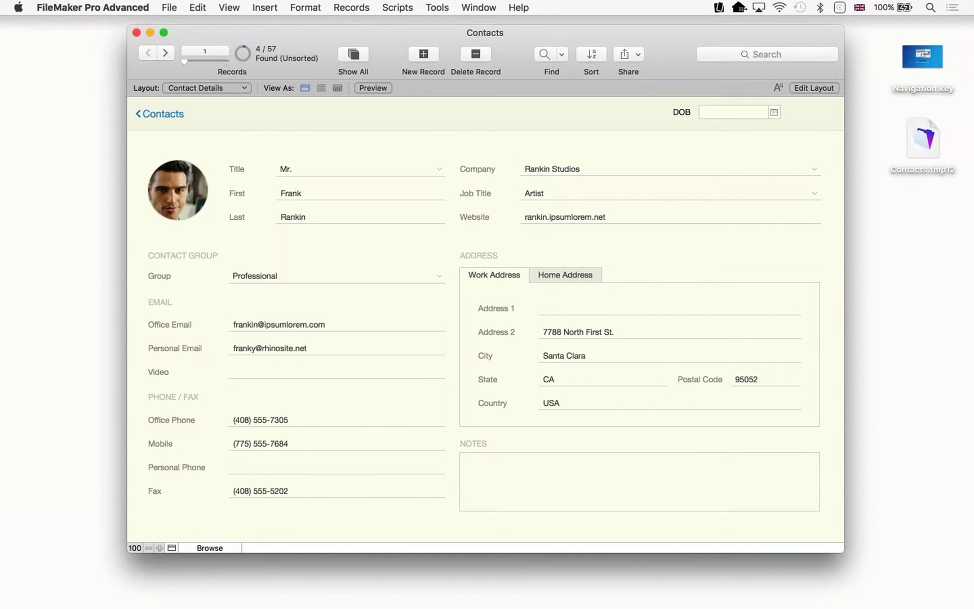
Step through the found contacts to the last one, and show all records again
left_click(166, 55)
left_click(166, 55)
left_click(166, 55)
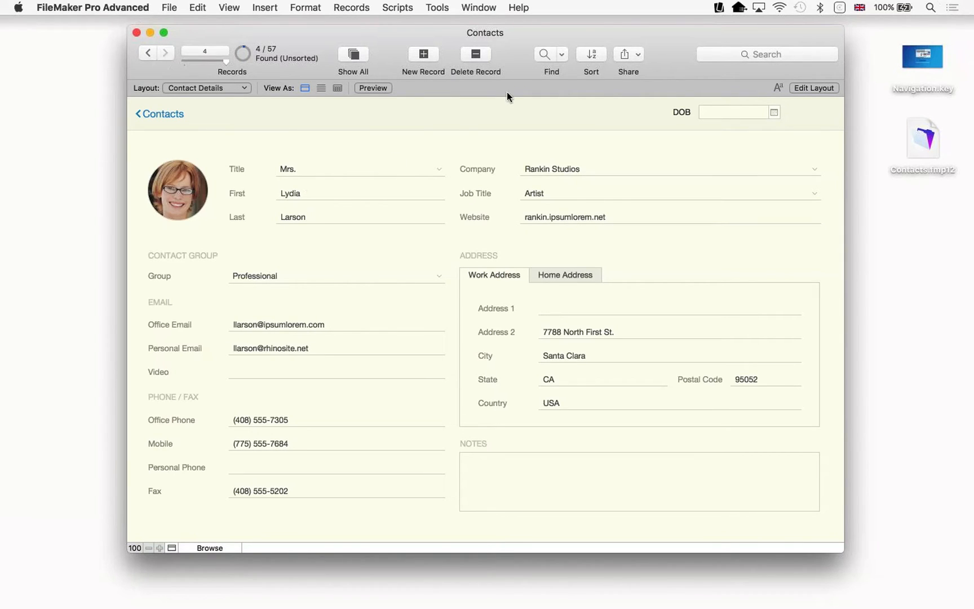
left_click(353, 55)
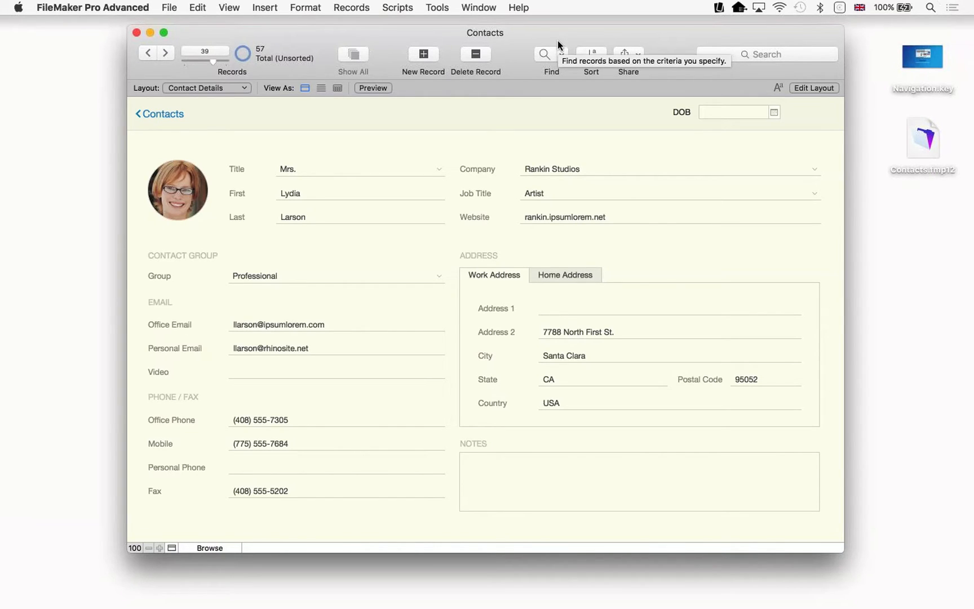
Start a find request with Kristi's Auctions as the company
left_click(541, 52)
left_click(543, 165)
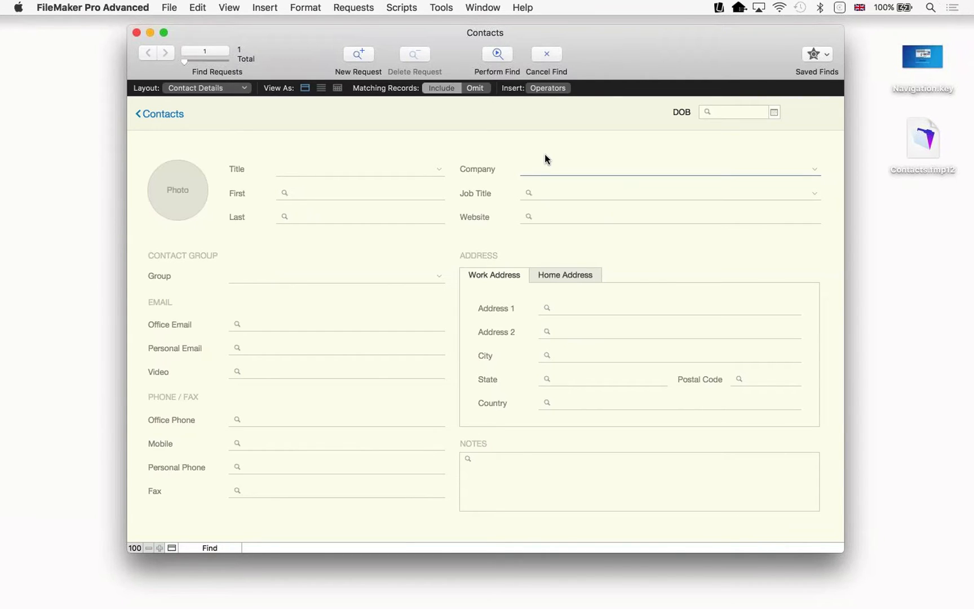
type("Kristi's Auctions")
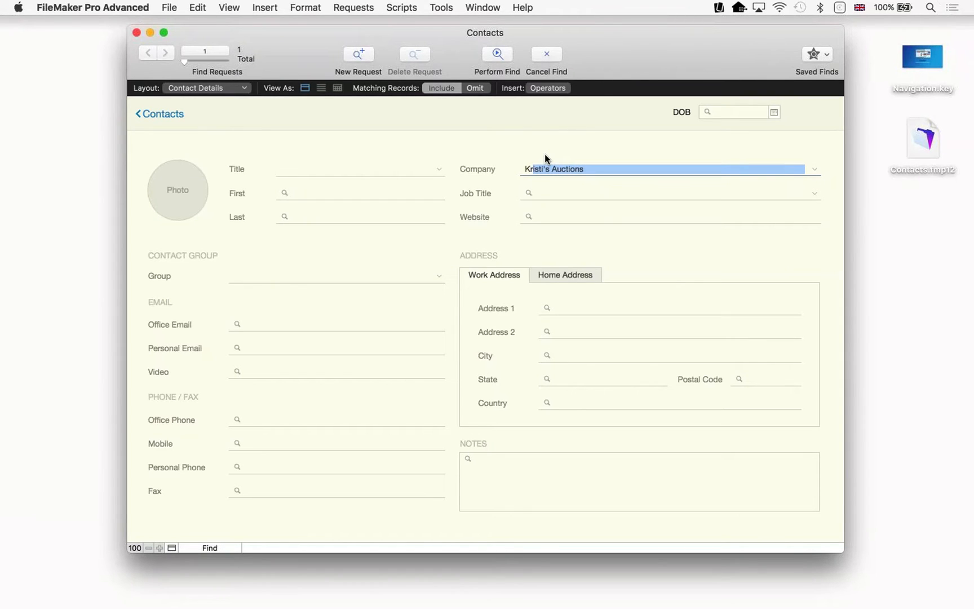
left_click(555, 198)
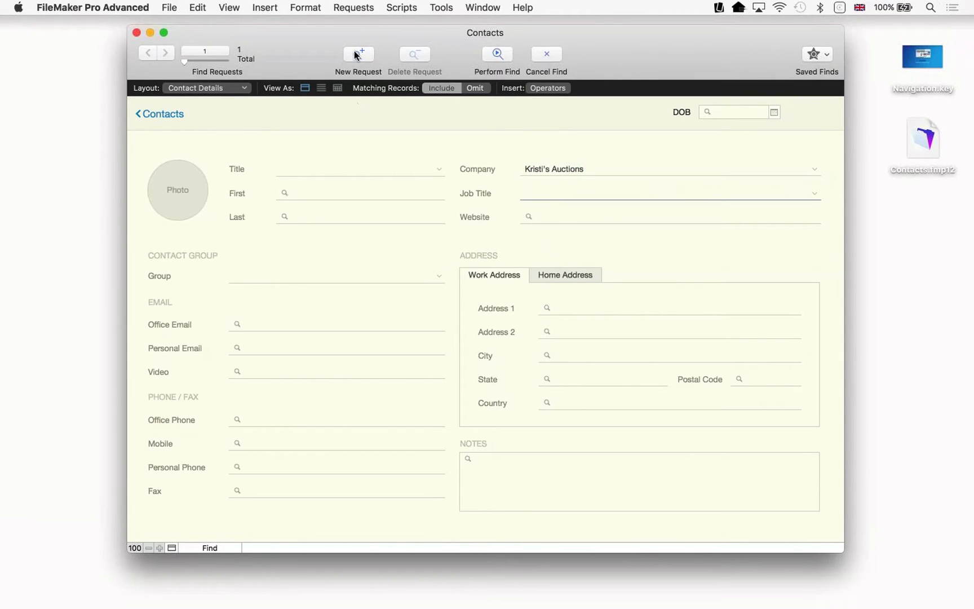
Add a second find request with Williams Design Studio as the company
left_click(361, 57)
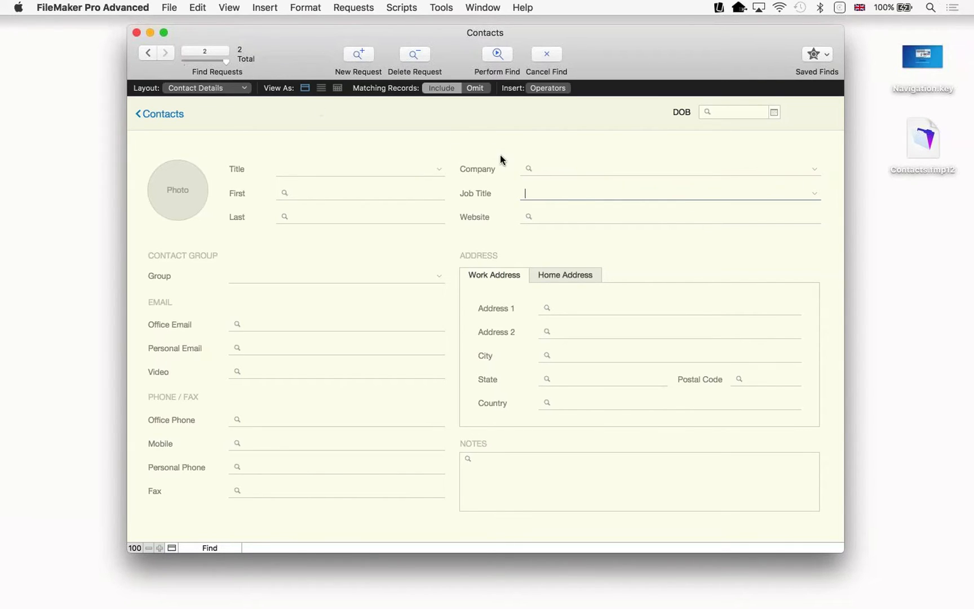
left_click(558, 168)
type("williams Design Studio")
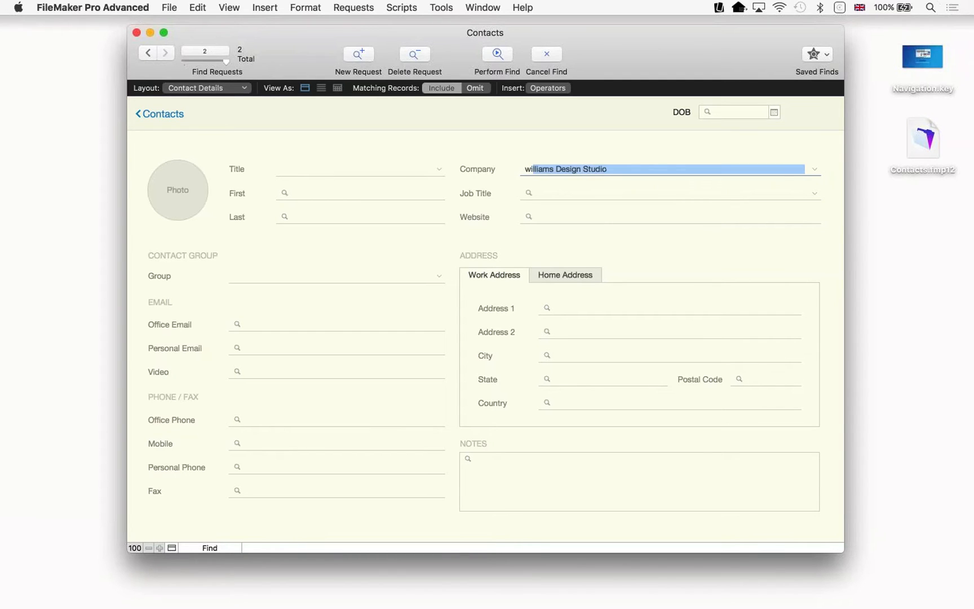
key("Tab")
Flip between the two find requests to check their companies, and perform the find
left_click(146, 53)
left_click(172, 53)
left_click(152, 52)
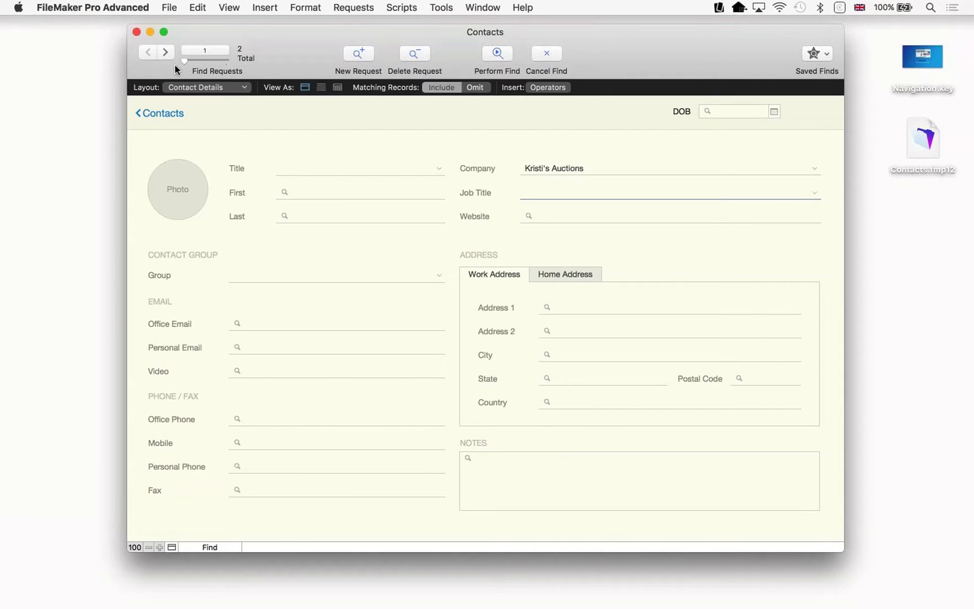
left_click(164, 52)
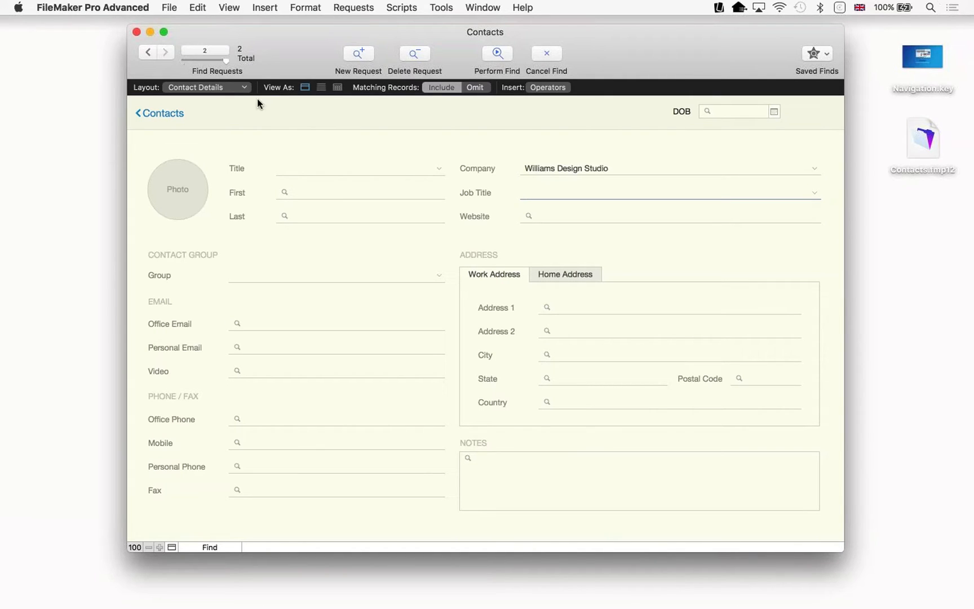
left_click(492, 56)
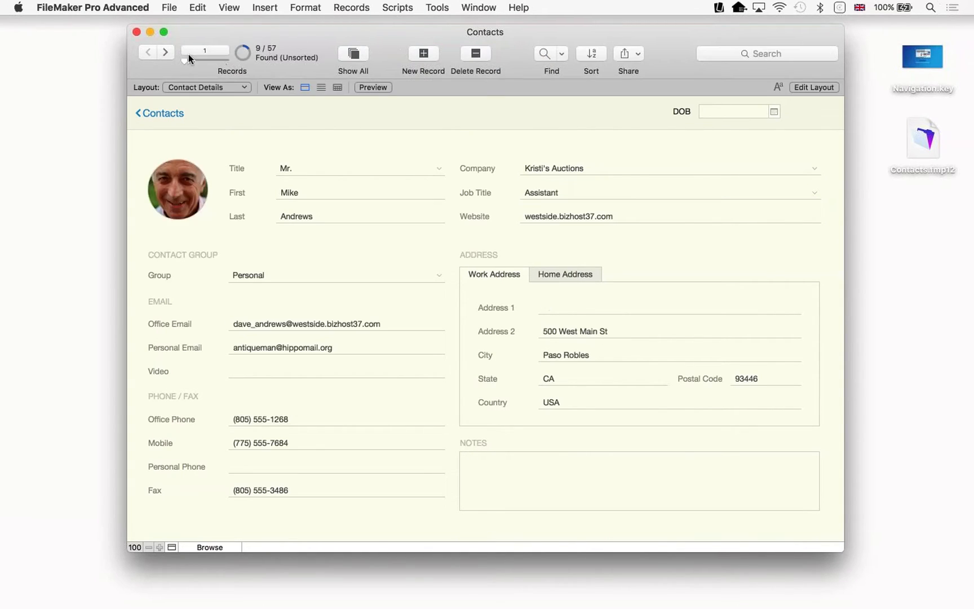
Step through the contacts found for both companies to the last one, and show all records again
left_click(166, 53)
left_click(166, 52)
left_click(165, 52)
left_click(166, 53)
left_click(166, 52)
left_click(166, 53)
left_click(165, 53)
left_click(166, 53)
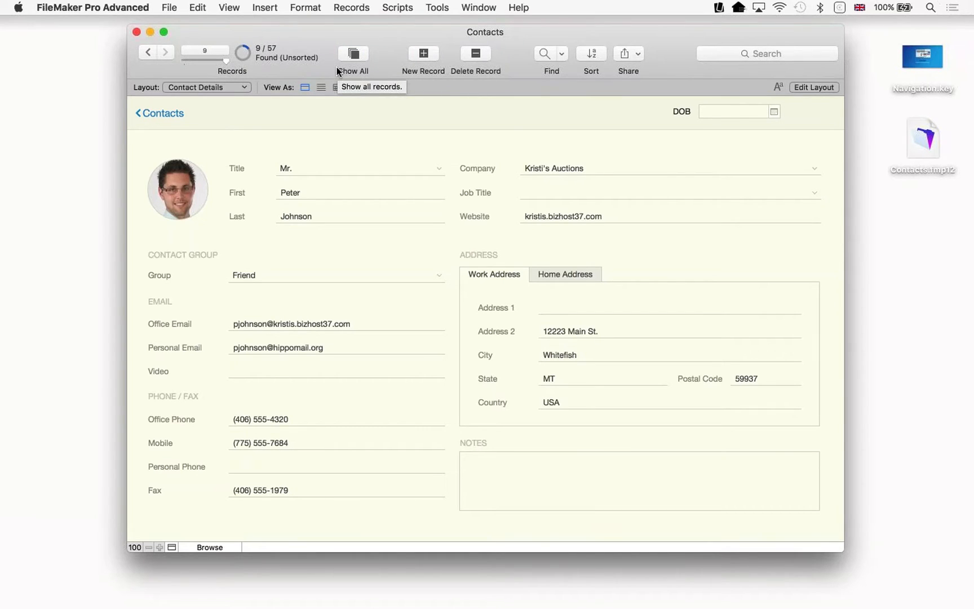
left_click(354, 52)
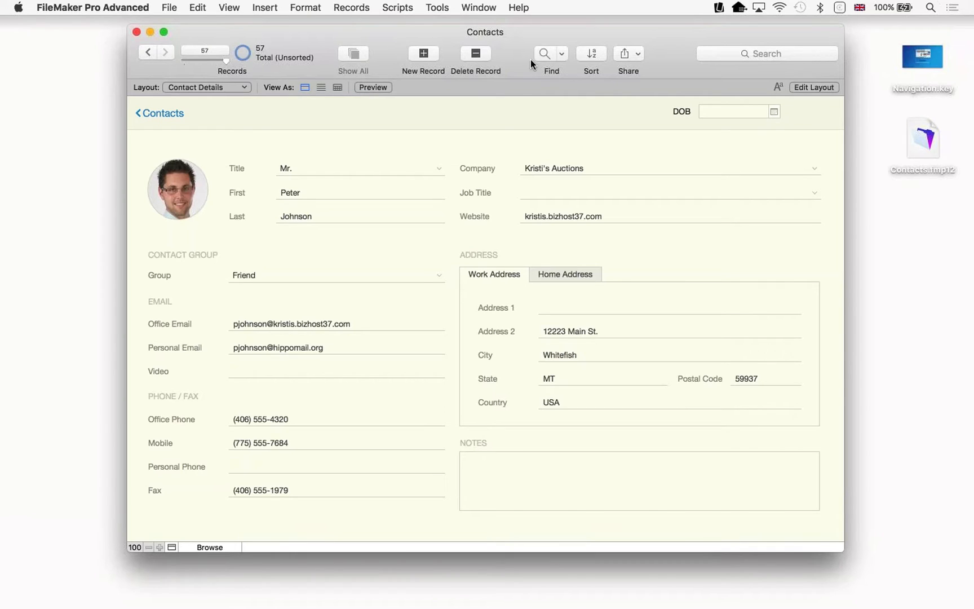
Find the contacts whose group is Friend, and view the available Group choices without changing the contact
key("super+f")
left_click(270, 275)
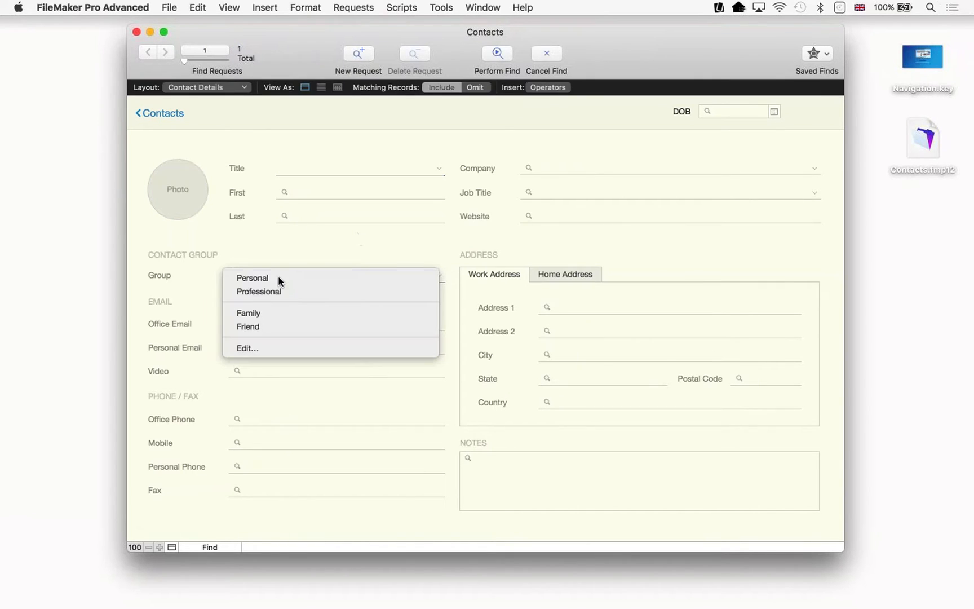
left_click(271, 326)
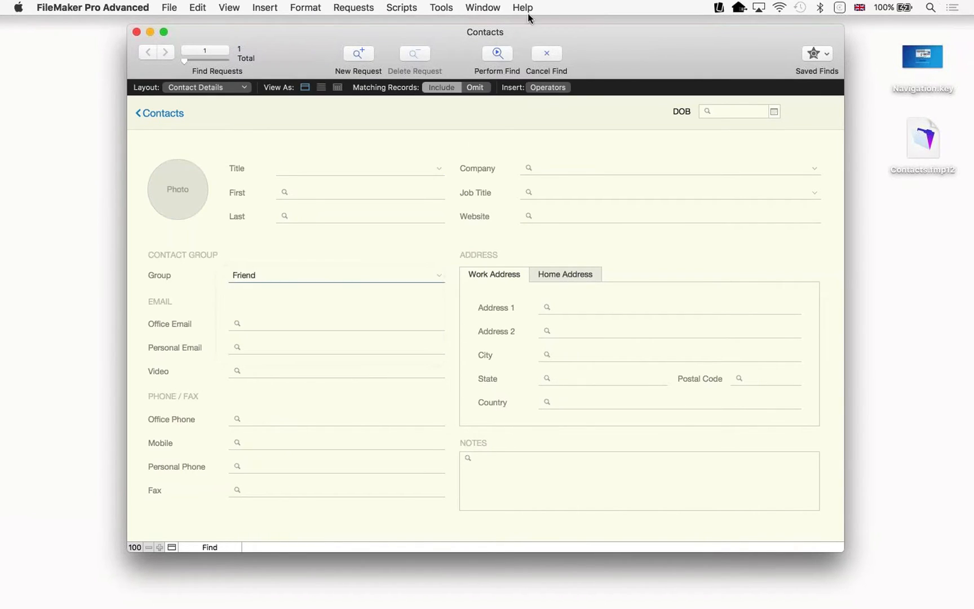
left_click(496, 54)
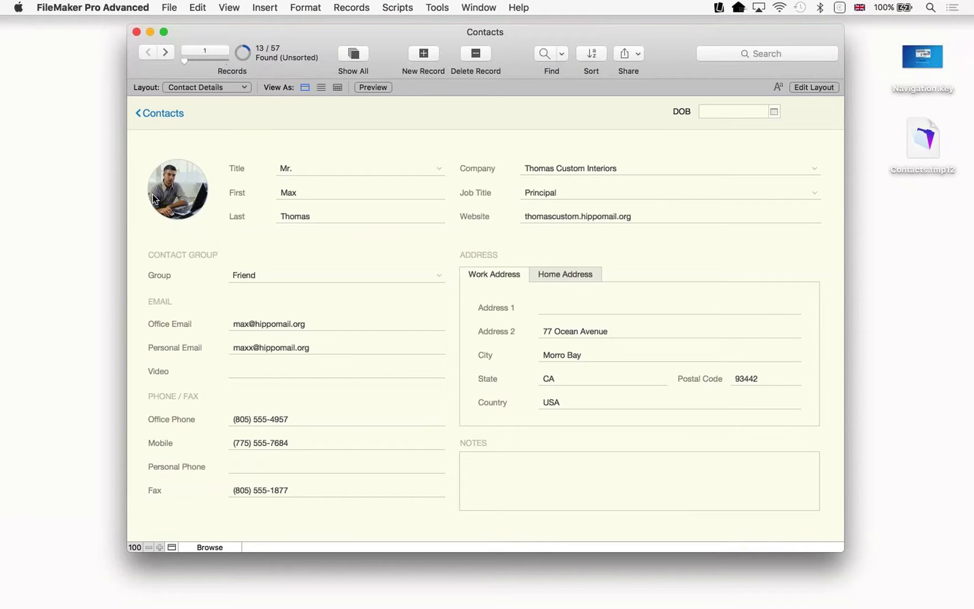
left_click(401, 276)
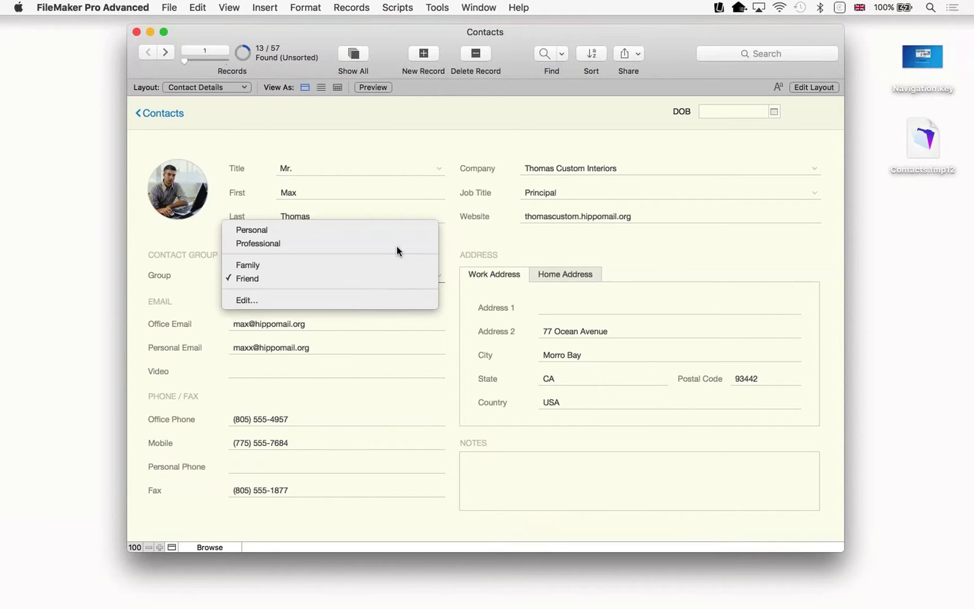
left_click(175, 243)
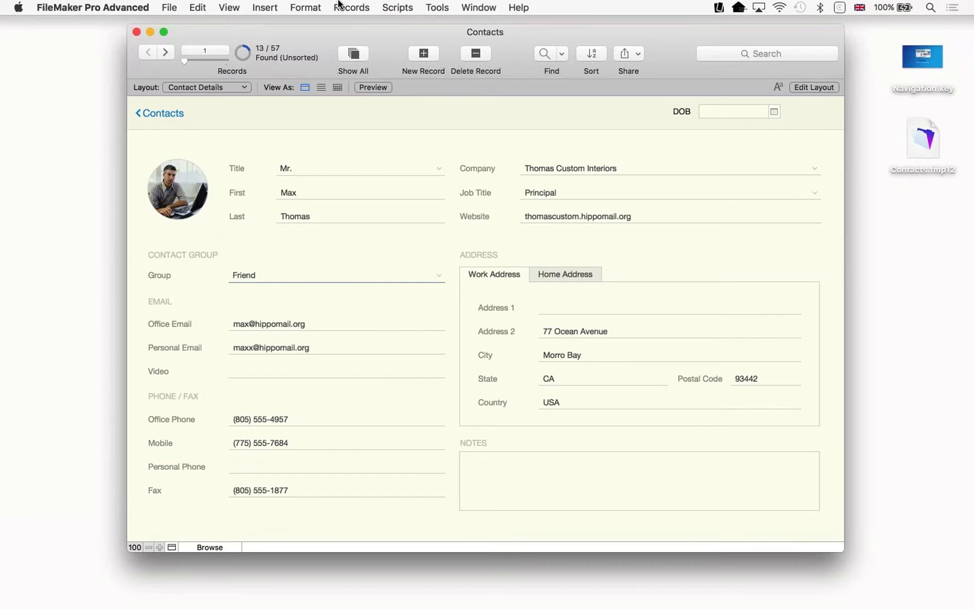
Extend the found set with the contacts whose group is Personal, and browse forward through the found contacts
left_click(543, 53)
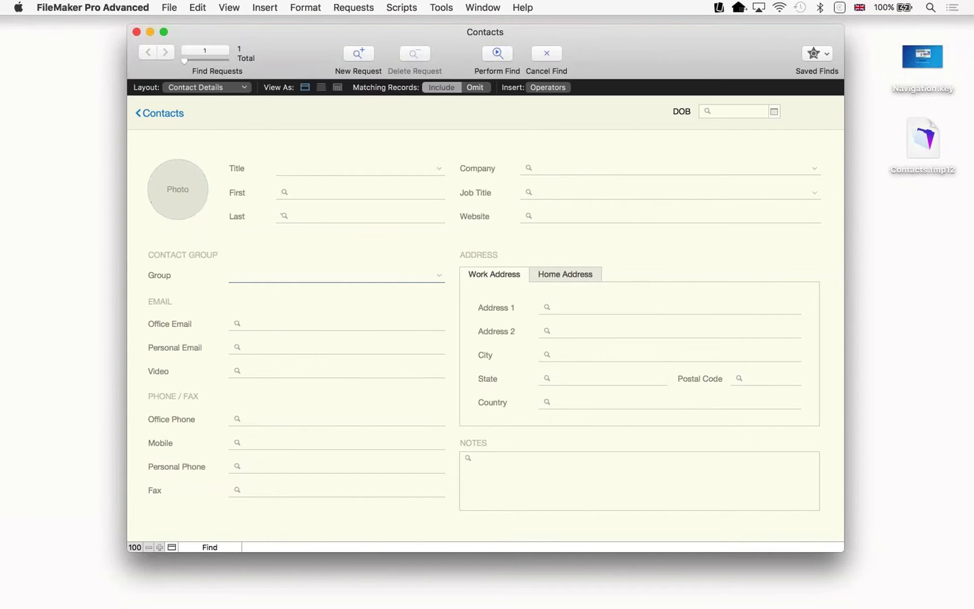
left_click(354, 8)
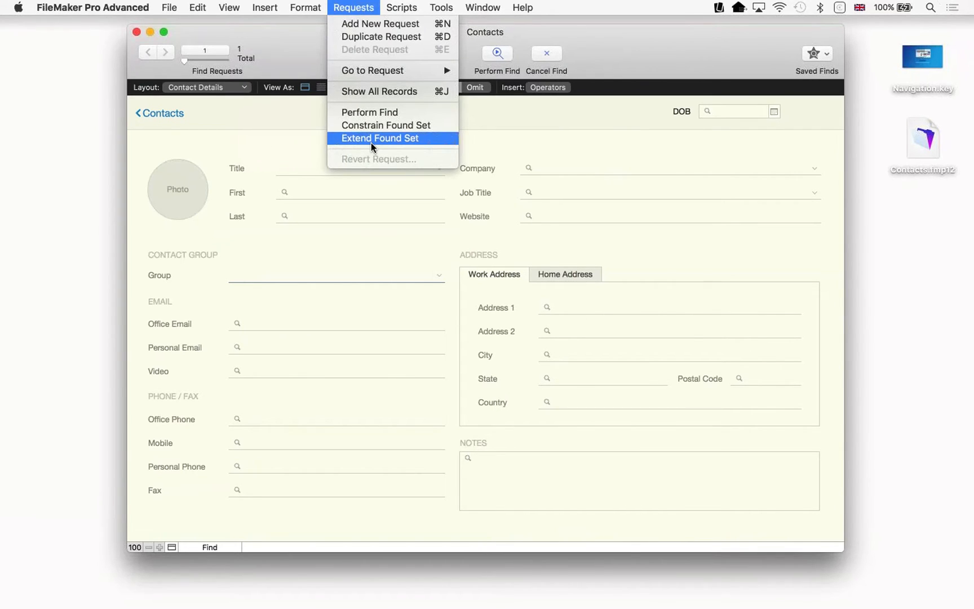
left_click(208, 248)
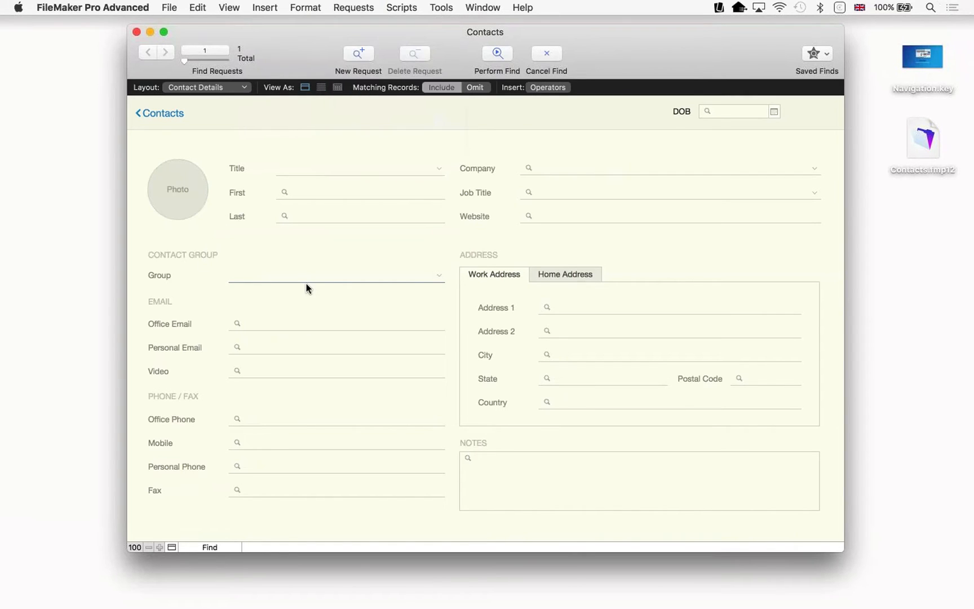
left_click(315, 277)
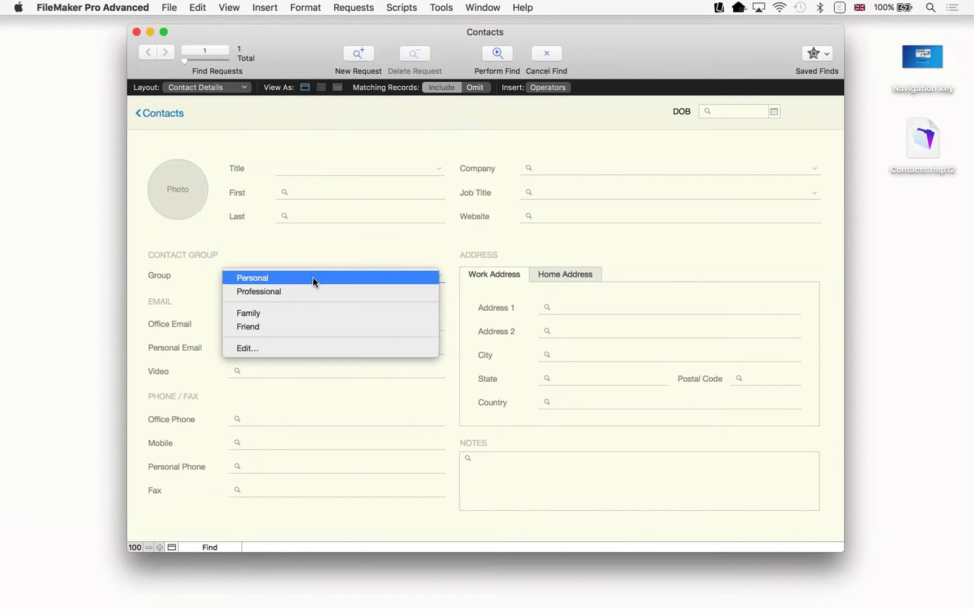
left_click(313, 276)
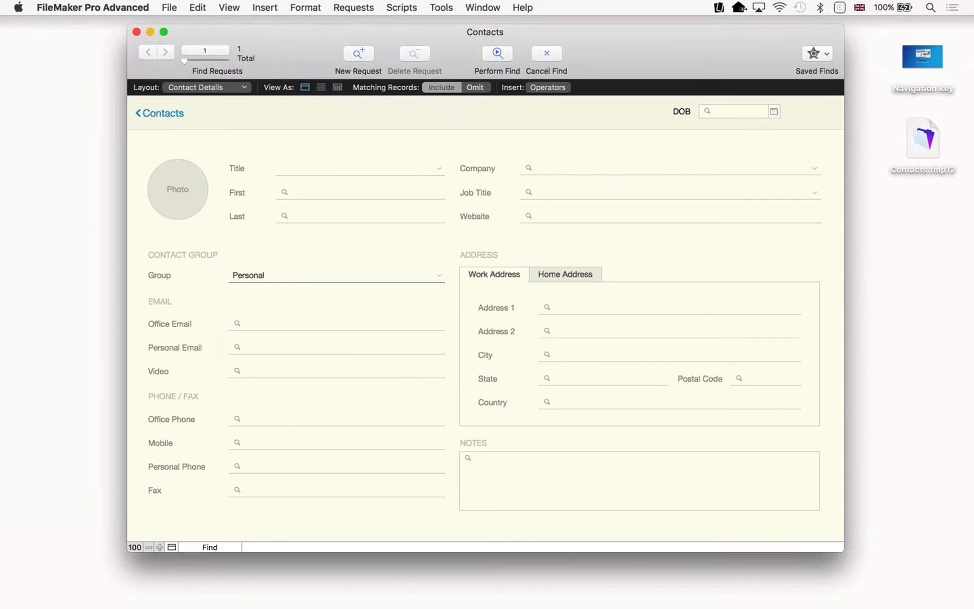
left_click(361, 9)
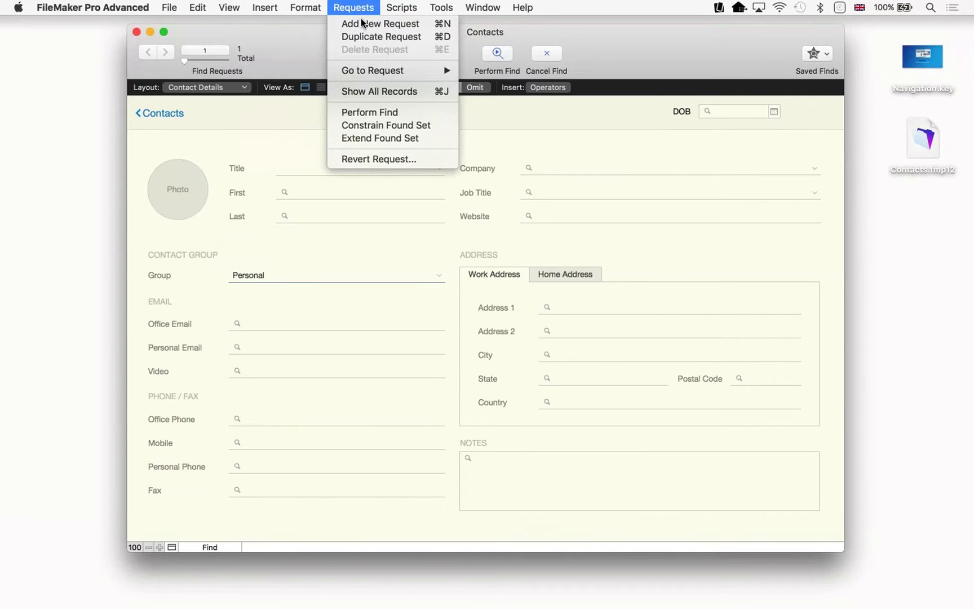
left_click(376, 135)
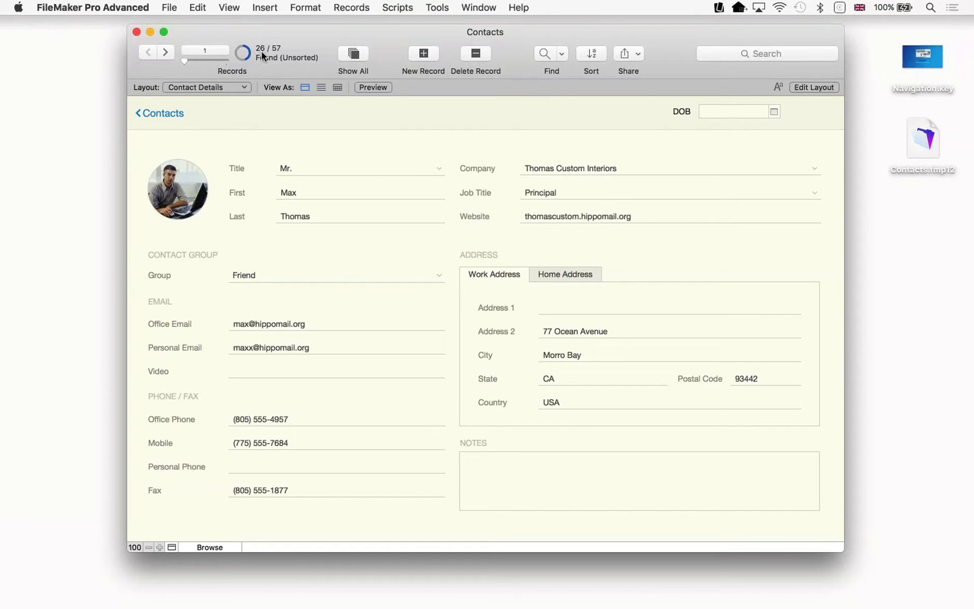
left_click_drag(165, 53, 165, 52)
Show all records and find the contacts whose company is West Side Antiques
left_click(353, 58)
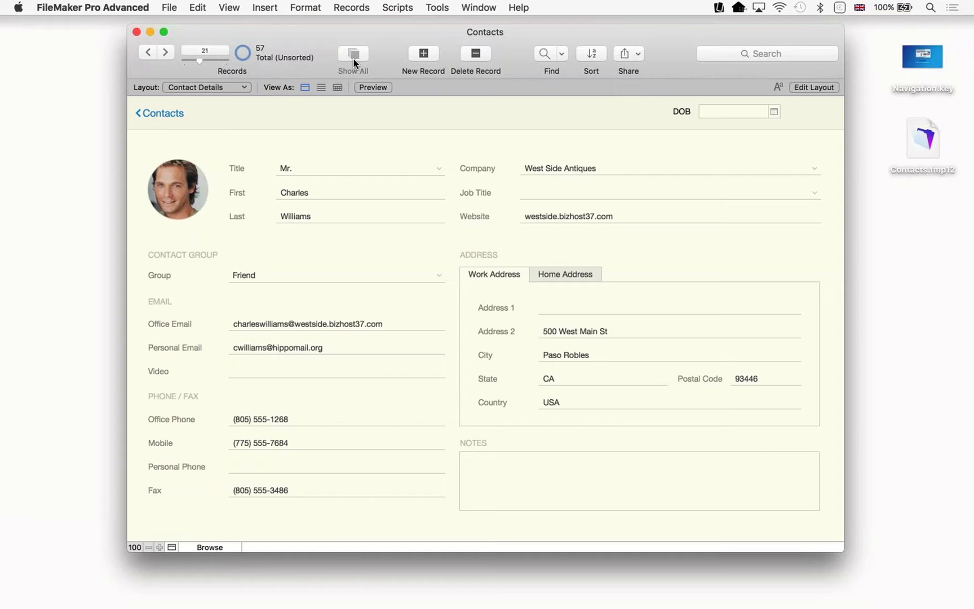
left_click(543, 53)
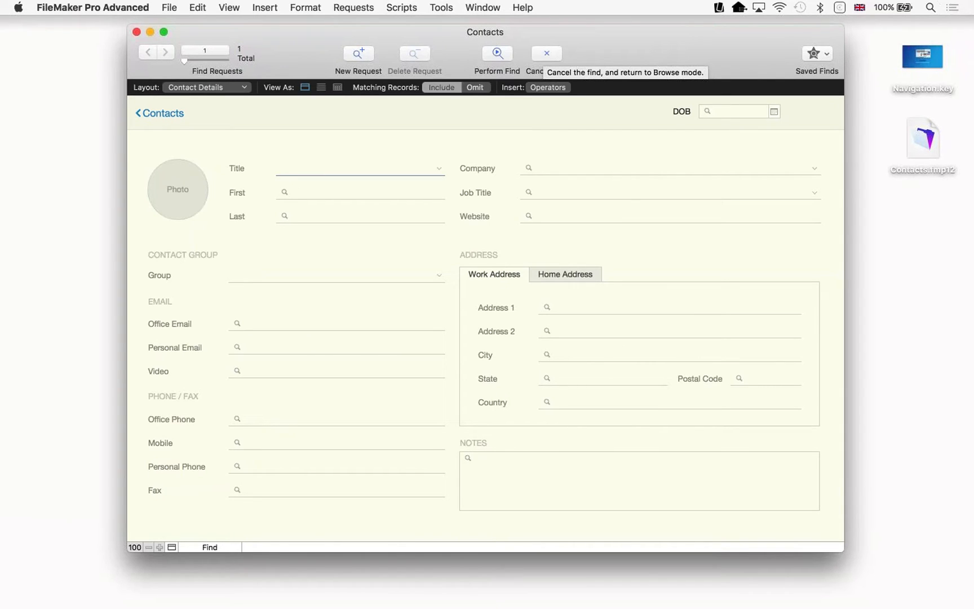
key("Tab")
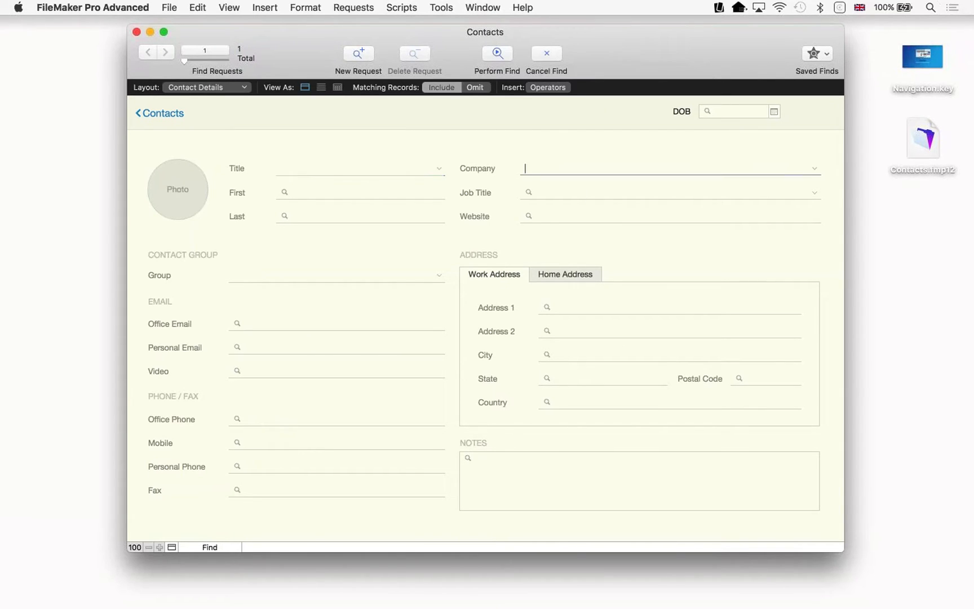
type("west Side Antiques")
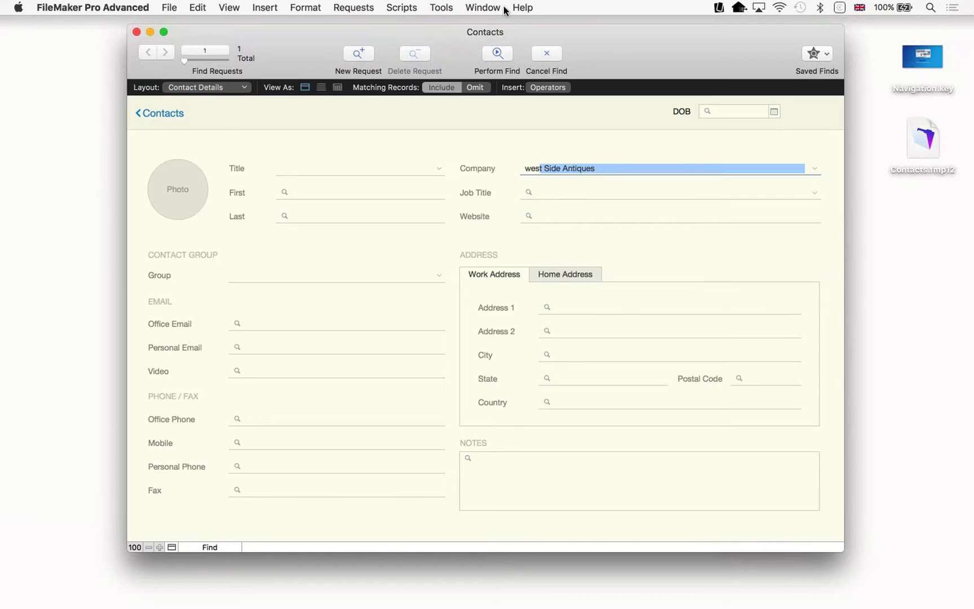
key("Return")
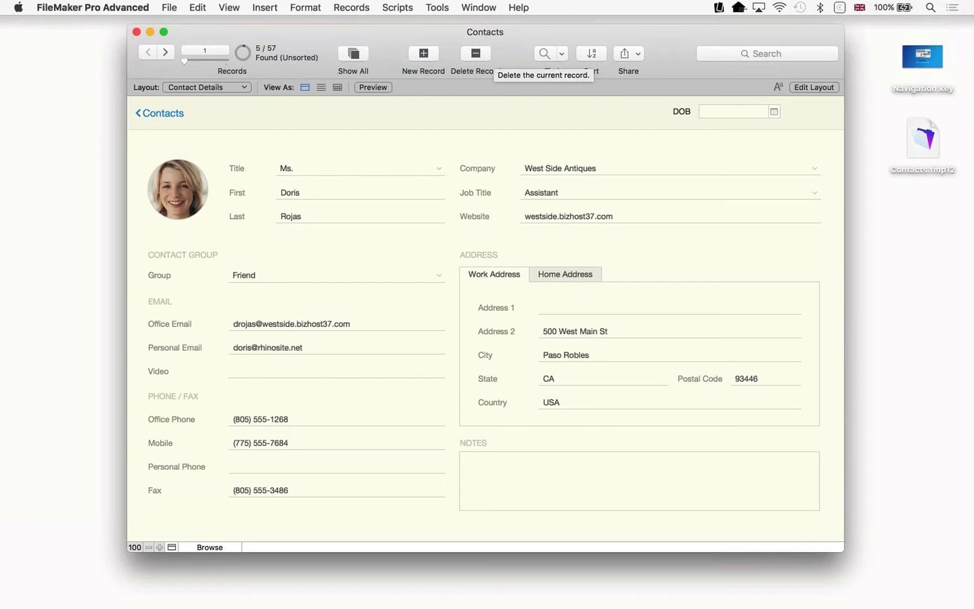
Perform a find for contacts with the job title Assistant, reopening Reflector 2 from its problem report along the way
left_click(541, 54)
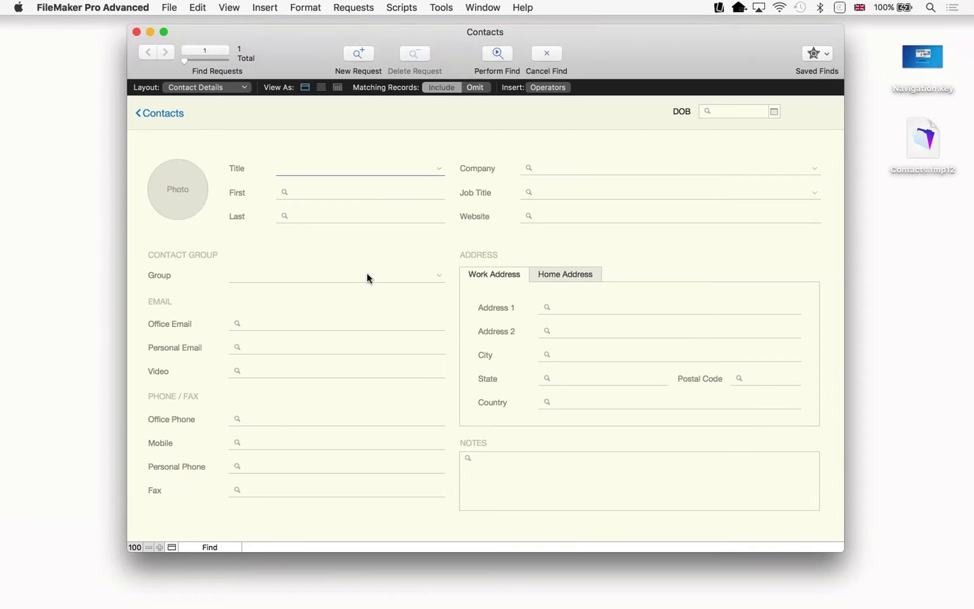
left_click(538, 193)
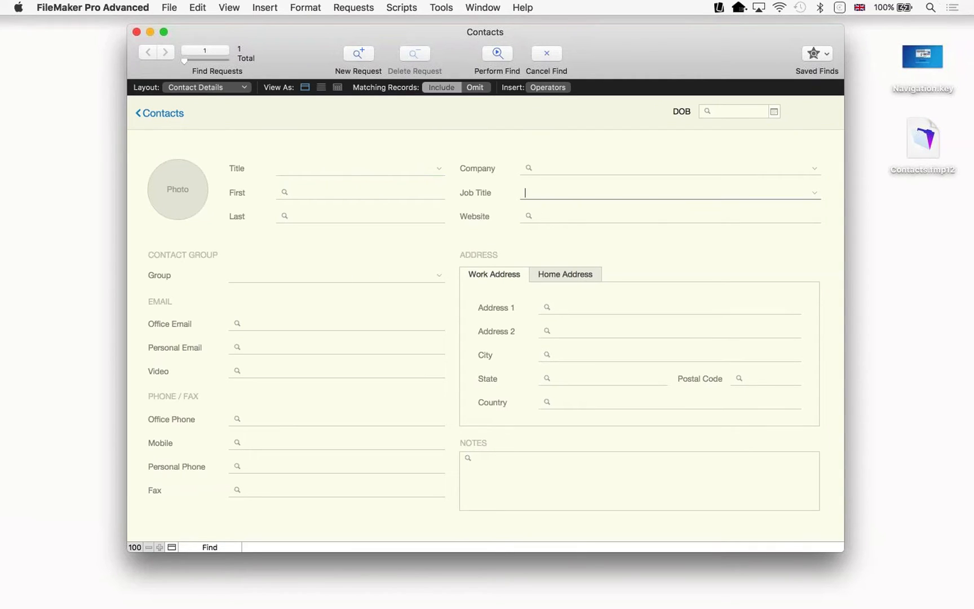
type("assistant")
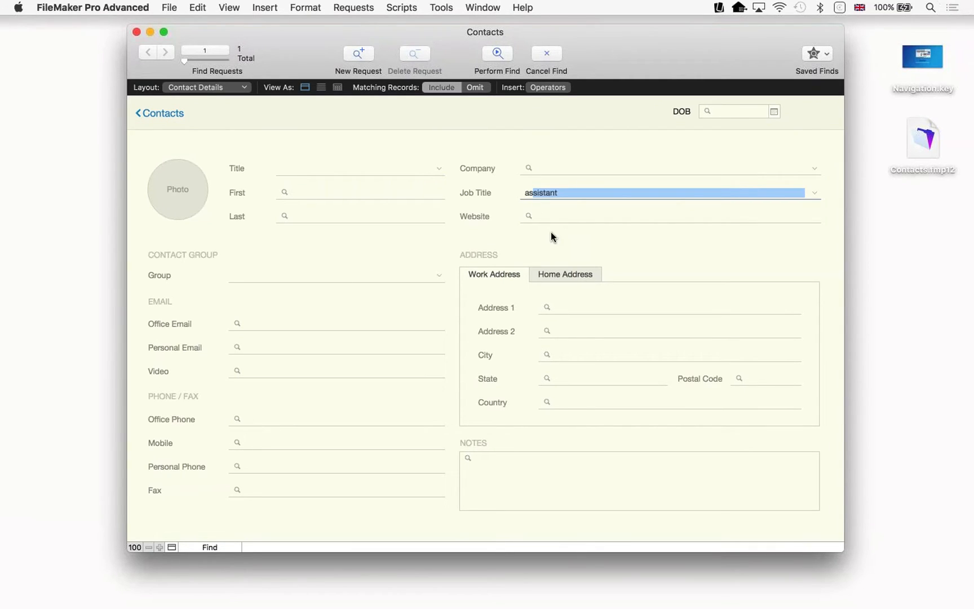
key("Tab")
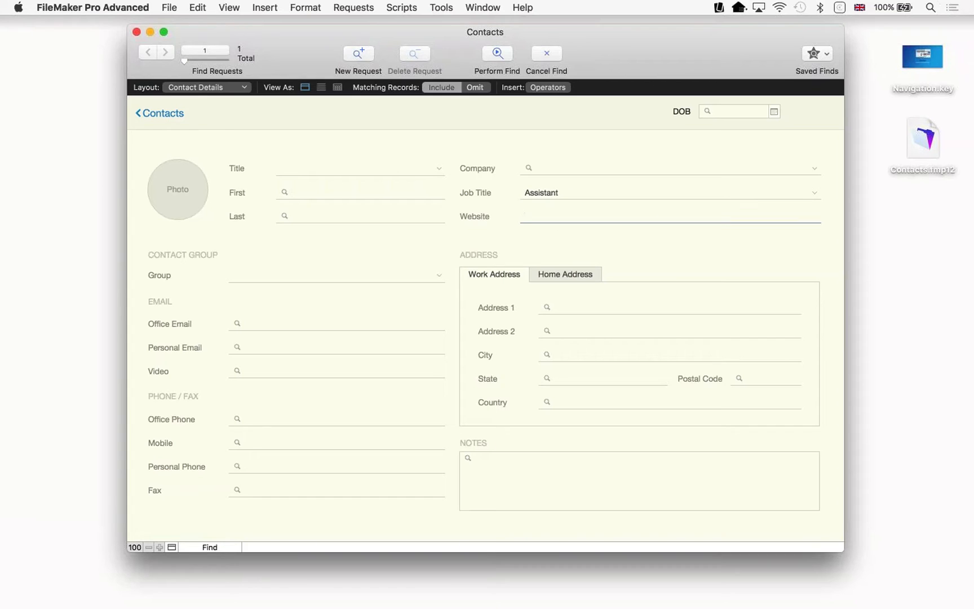
left_click(353, 7)
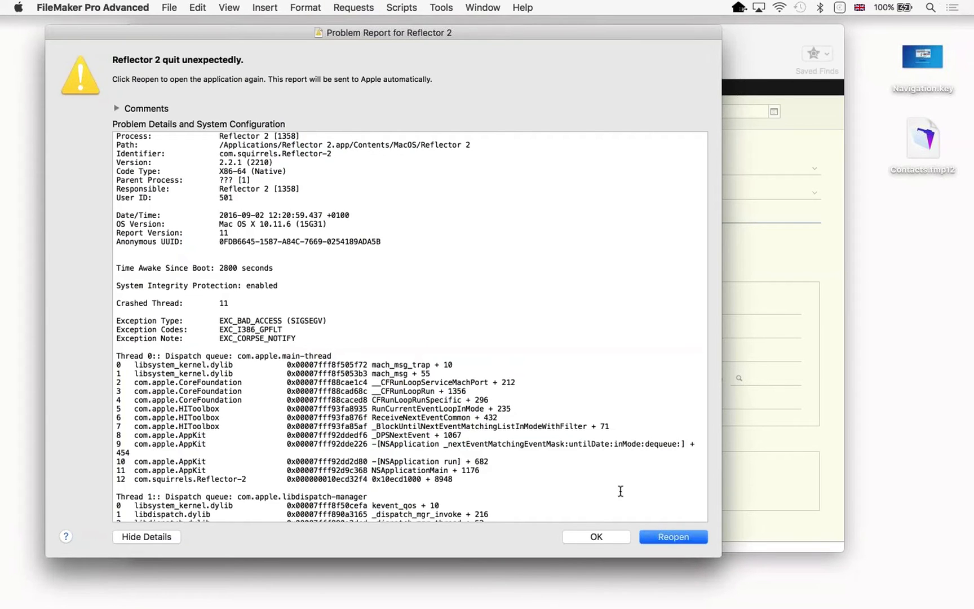
left_click(671, 536)
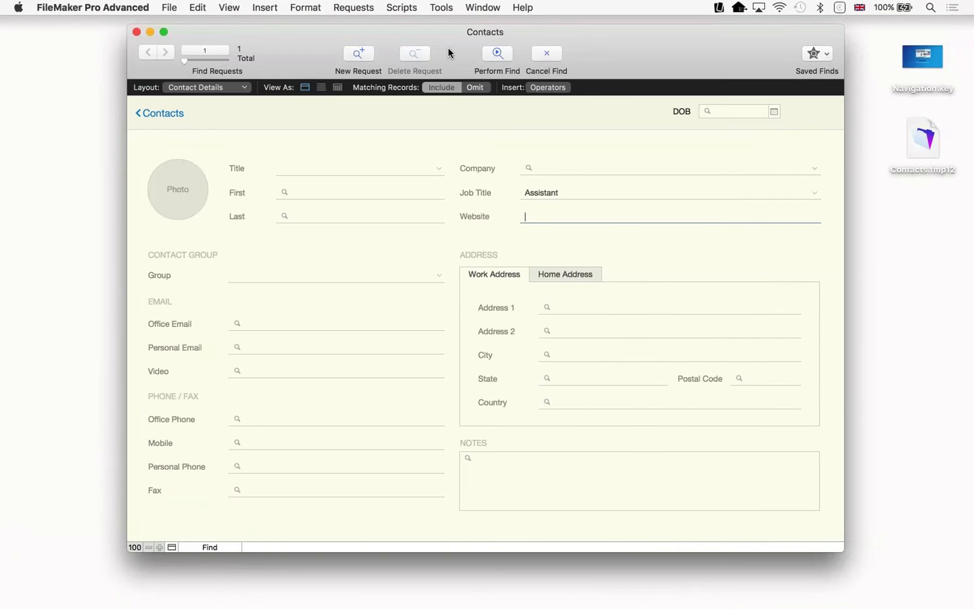
left_click(495, 53)
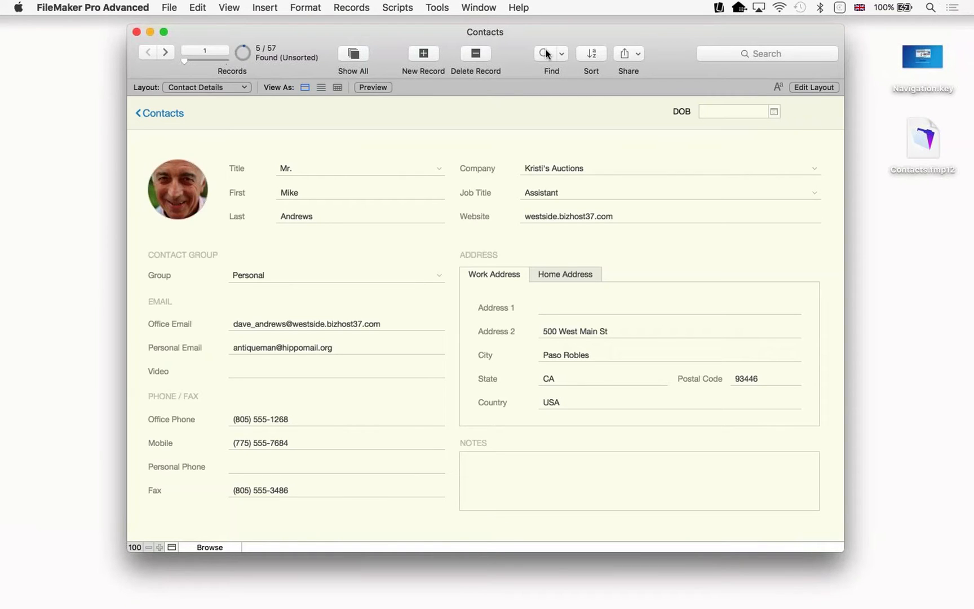
Step through the found assistants to the last contact, checking their companies
left_click(167, 53)
left_click(167, 54)
left_click(167, 54)
left_click(167, 54)
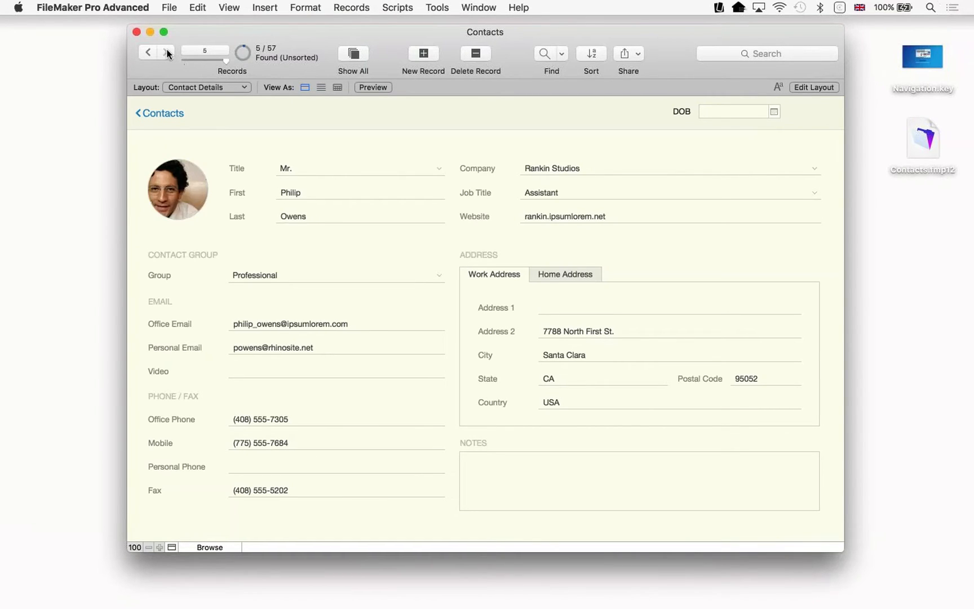
Step back to the first of the found assistants, and show all records
left_click(149, 51)
left_click(149, 52)
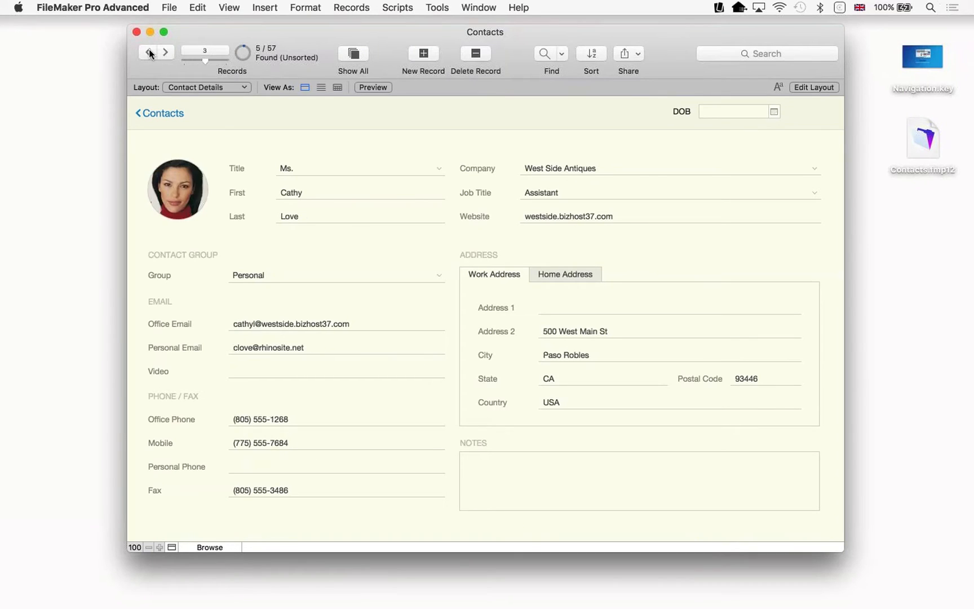
left_click(149, 52)
left_click(149, 52)
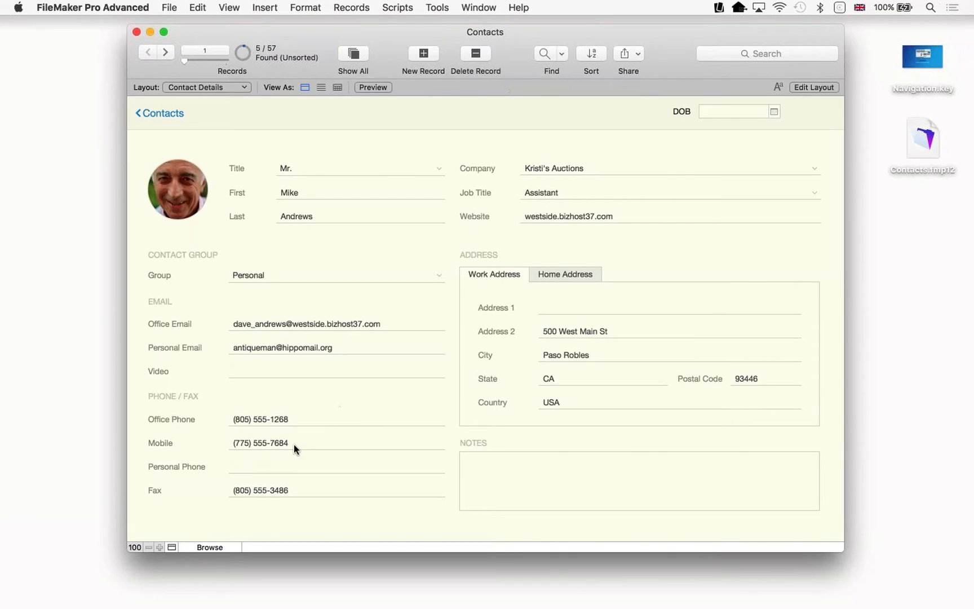
left_click_drag(164, 61, 168, 60)
left_click(367, 54)
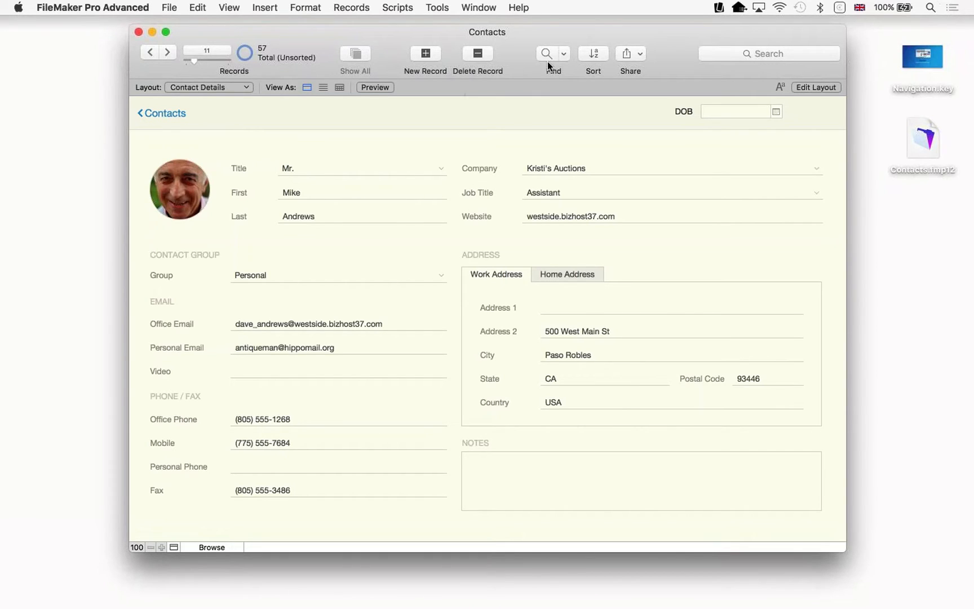
Try to find the contacts with an empty Mobile field, using the = operator, and cancel the search
left_click(220, 548)
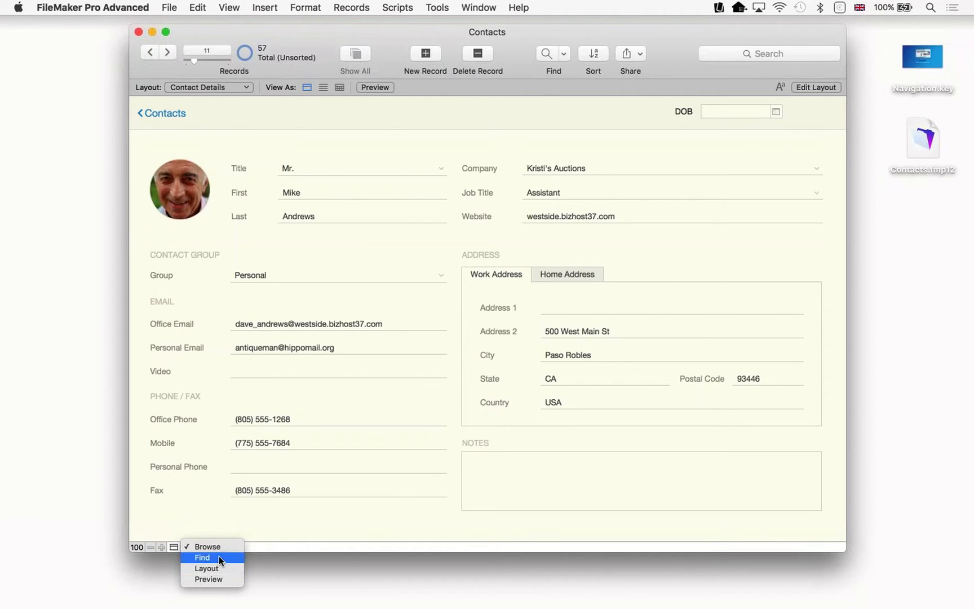
left_click(218, 557)
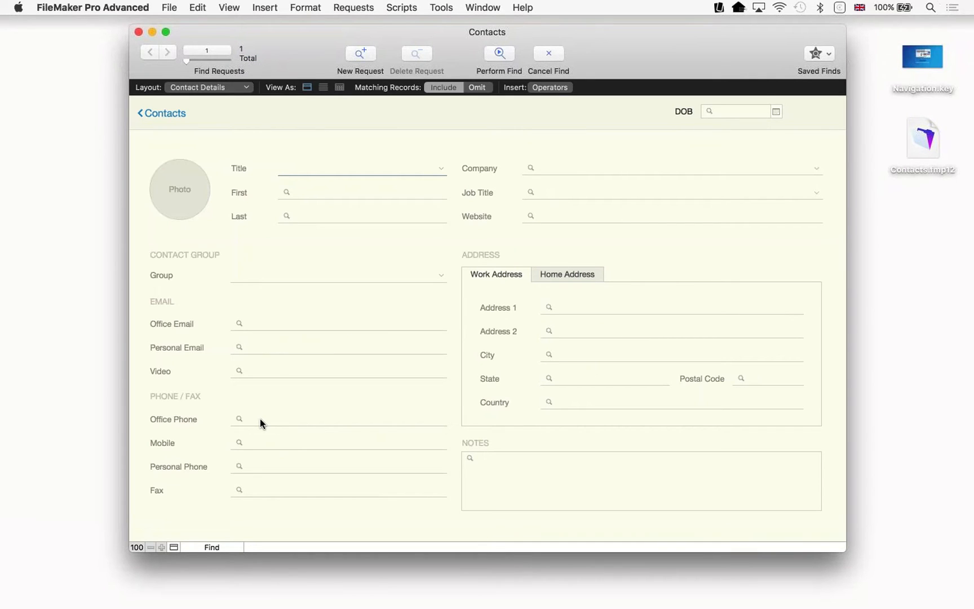
left_click(264, 450)
type("=")
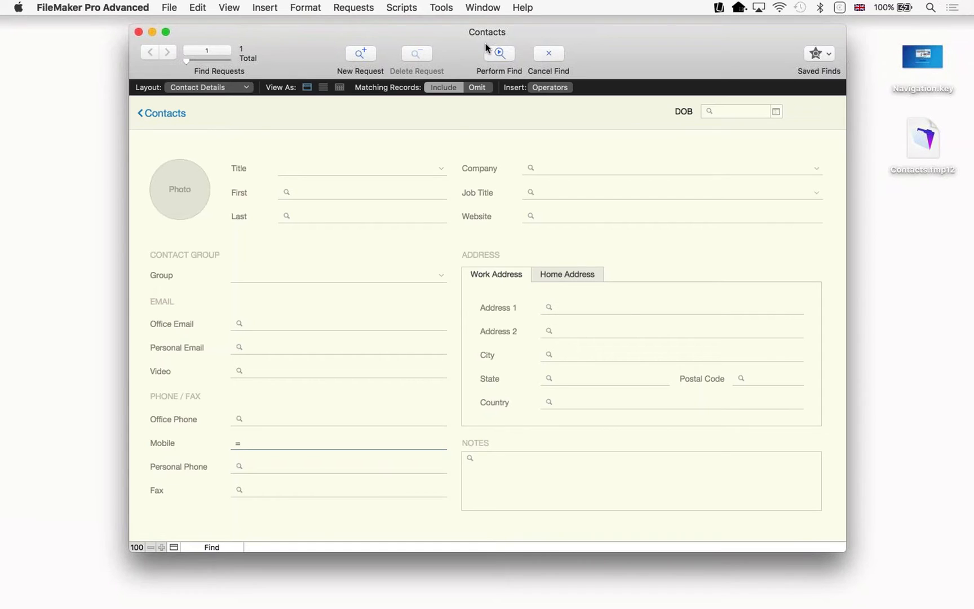
left_click(496, 56)
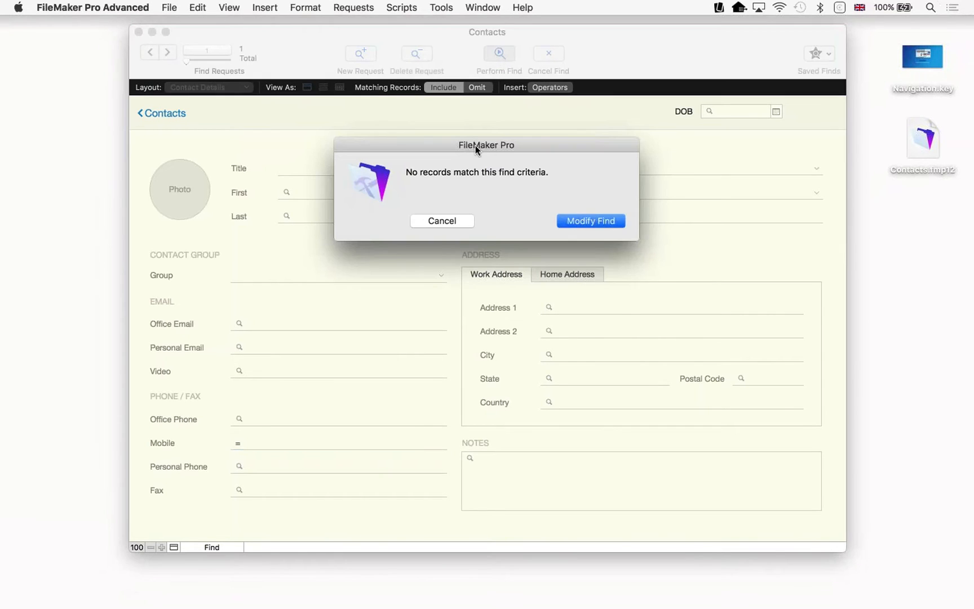
left_click(448, 220)
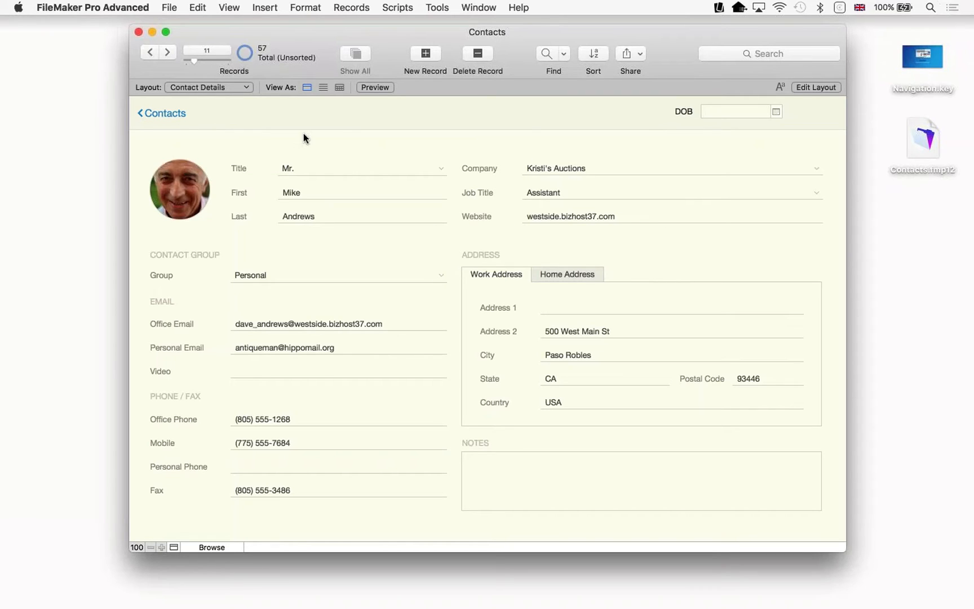
Go to record 17 and clear its Mobile field
left_click(167, 51)
left_click(167, 52)
left_click(167, 52)
left_click(168, 51)
left_click(167, 51)
left_click(168, 52)
left_click(281, 443)
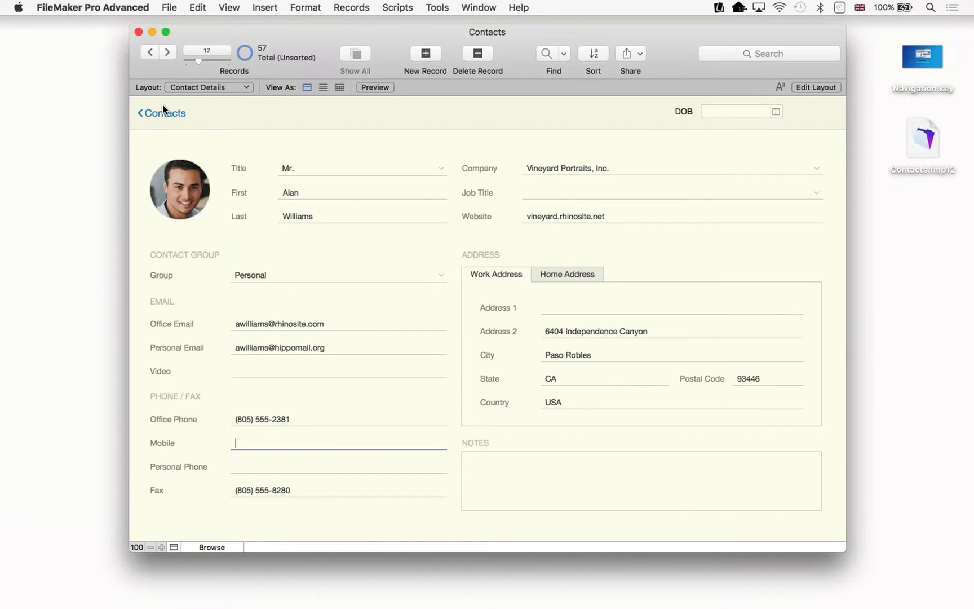
Clear the Mobile field in records 20 and 23 as well
left_click(167, 52)
left_click(168, 52)
left_click(168, 52)
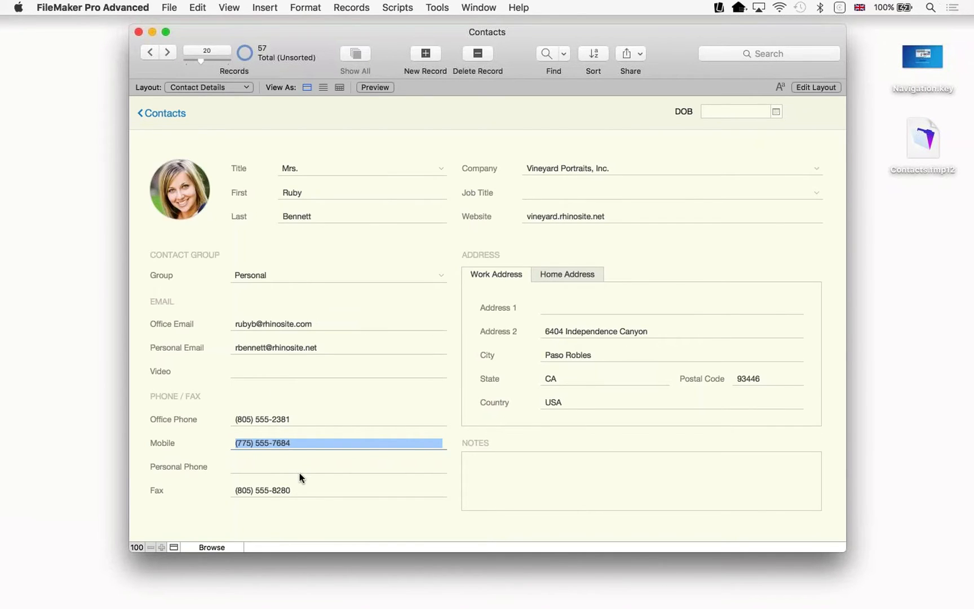
key("BackSpace")
left_click(167, 52)
left_click(167, 52)
left_click(167, 52)
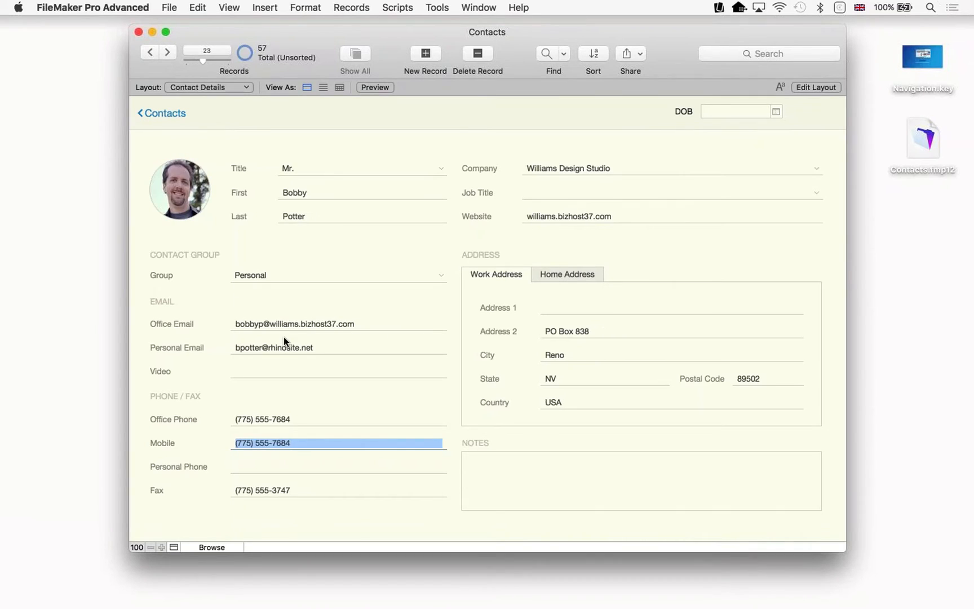
key("BackSpace")
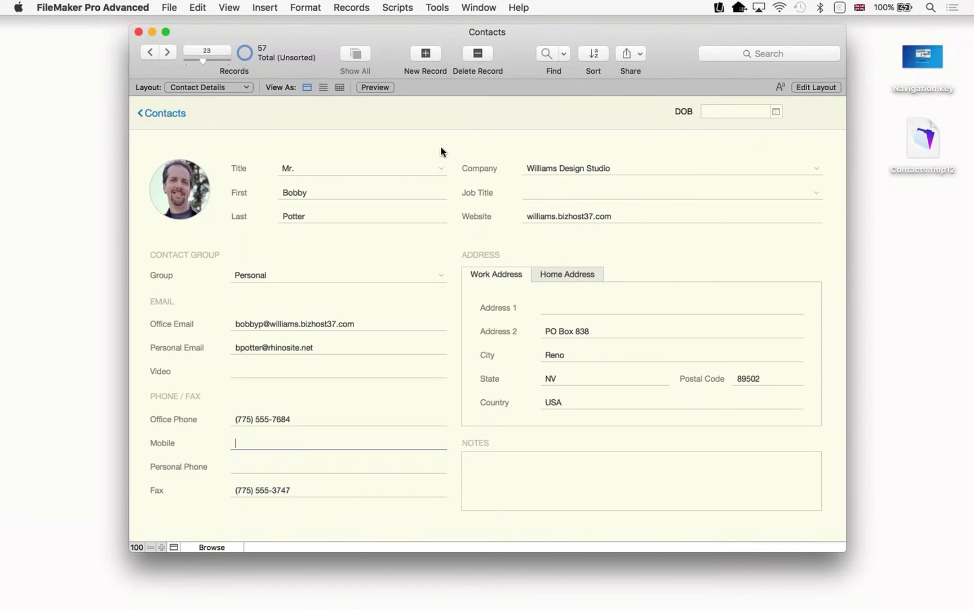
Find the contacts whose Mobile field is empty with the = operator, and return to showing all records
left_click(547, 55)
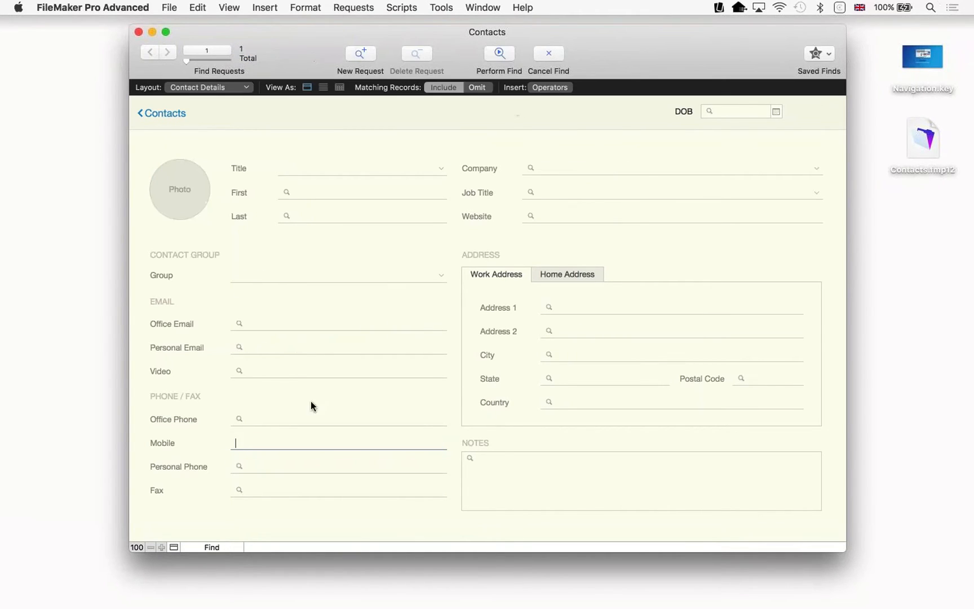
type("=")
left_click(500, 54)
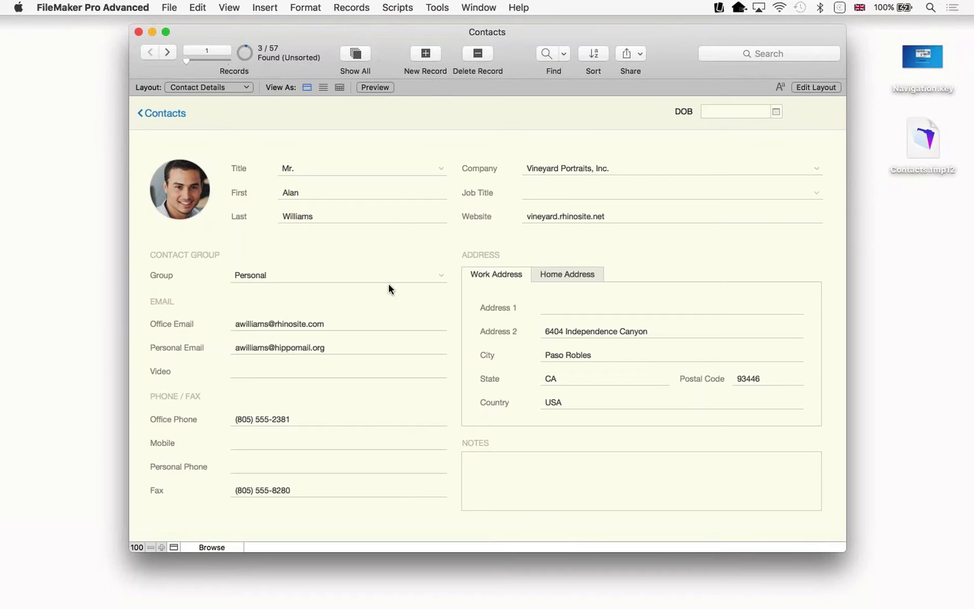
left_click(361, 55)
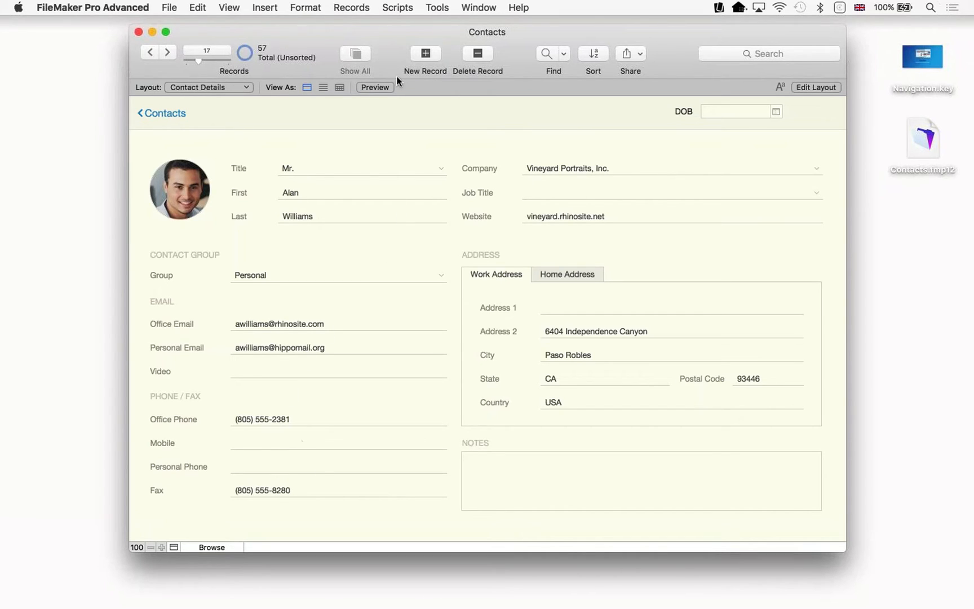
Try to find the contacts with any value in Personal Phone, using the * wildcard, and cancel the search
left_click(546, 53)
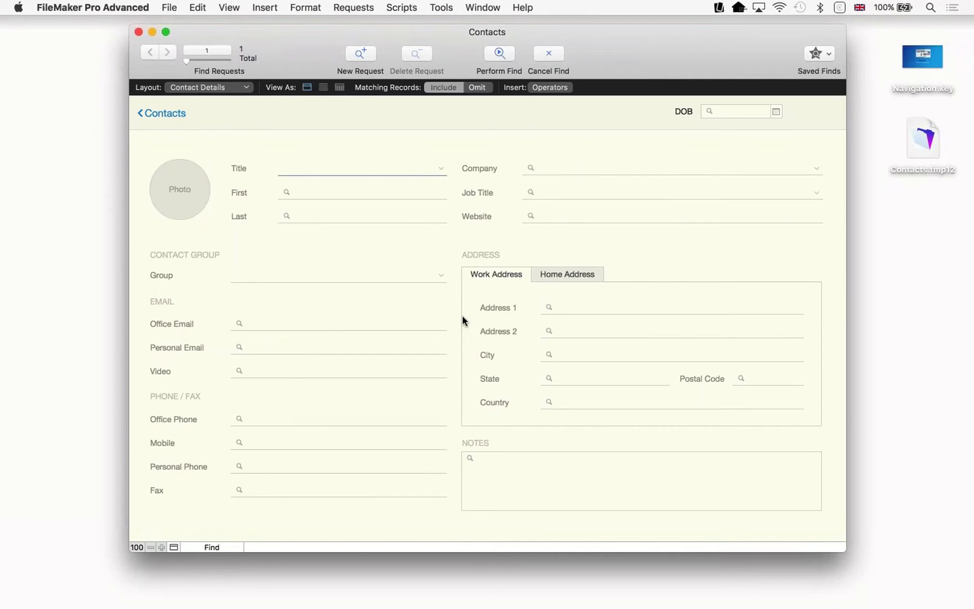
left_click(265, 468)
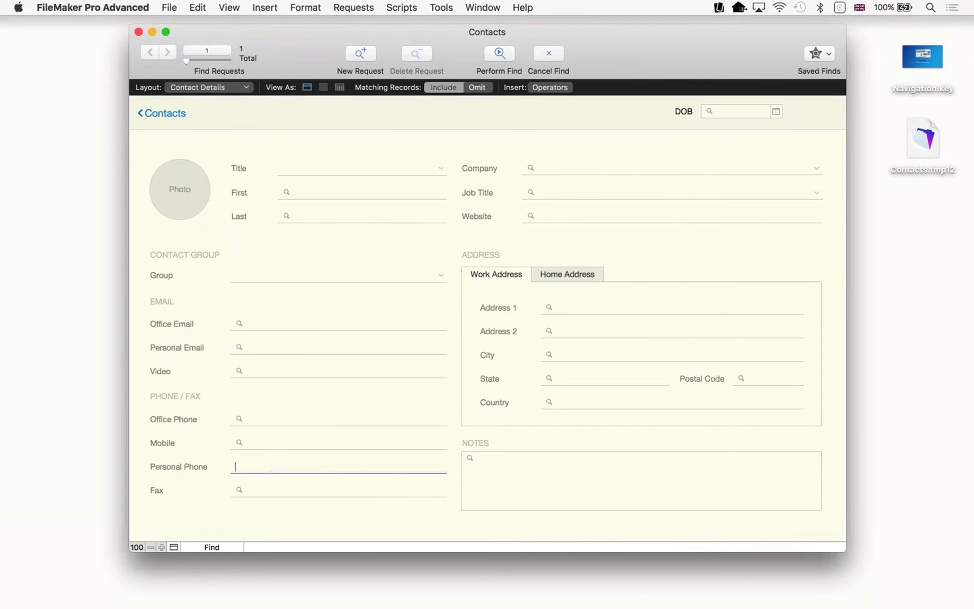
type("1")
left_click(497, 53)
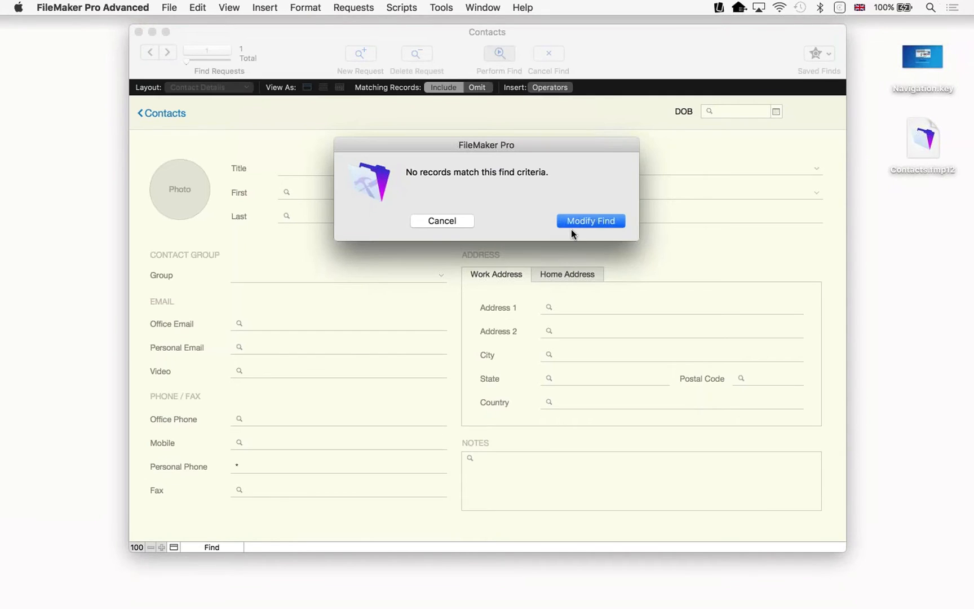
left_click(448, 224)
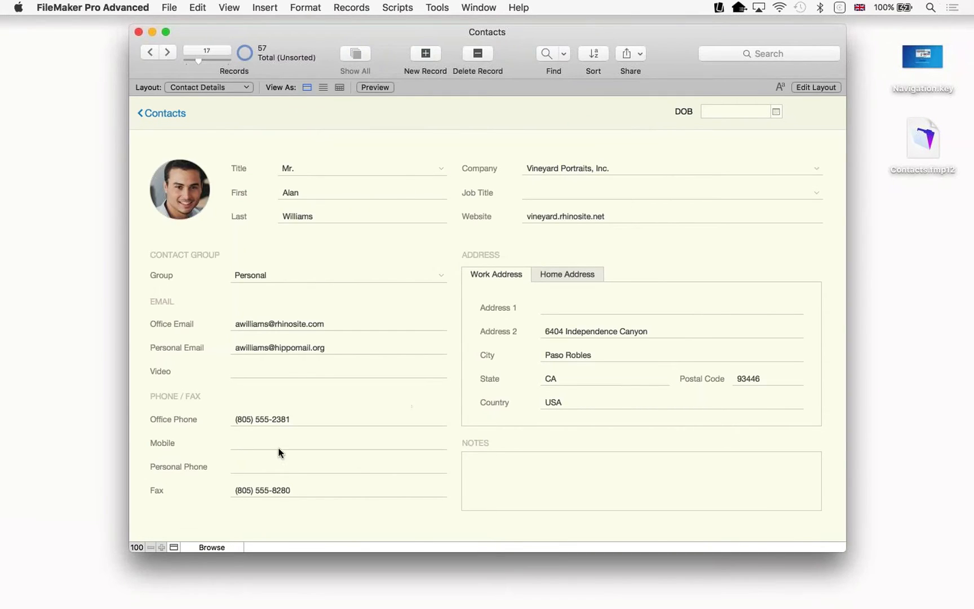
Copy the office phone number of record 17 into its Personal Phone field
left_click(276, 417)
key("super+c")
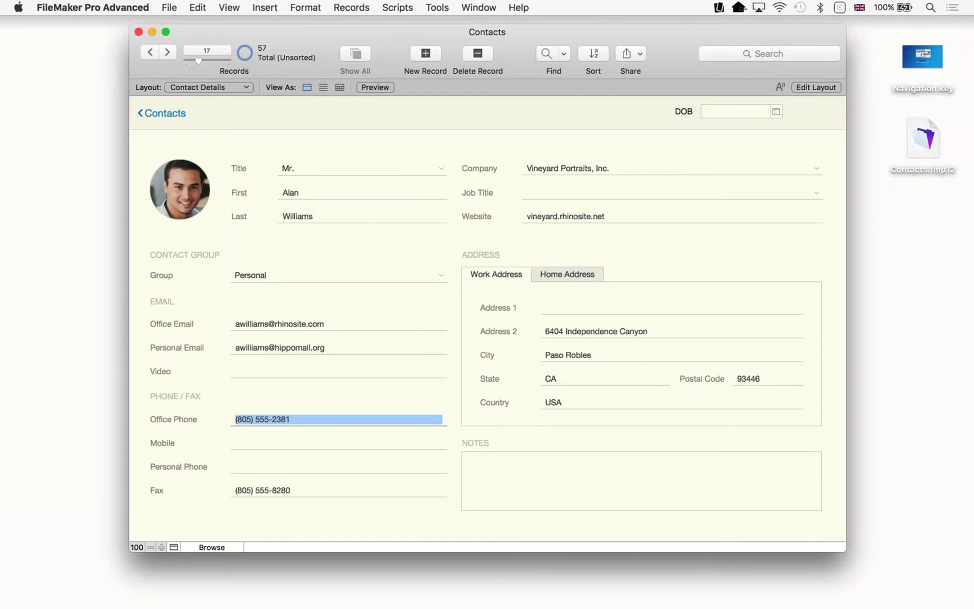
left_click(285, 465)
key("super+v")
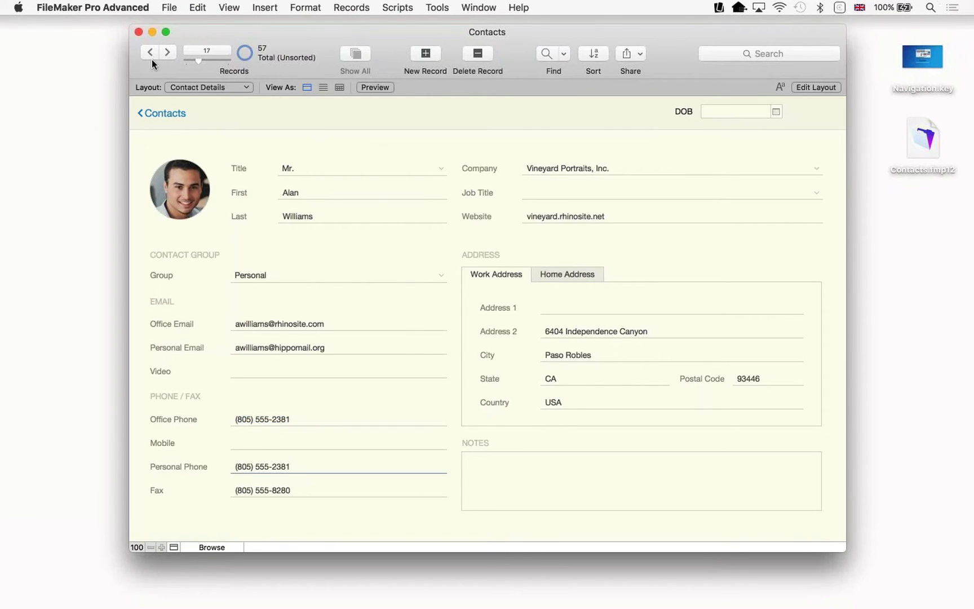
Go five records ahead to record 22 and paste the copied number into Personal Phone
left_click(170, 54)
left_click(170, 55)
left_click(169, 54)
left_click(169, 55)
left_click(170, 55)
key("super+v")
Go on to record 27 and paste the copied number into its Personal Phone field
left_click(168, 51)
left_click(168, 51)
left_click(168, 51)
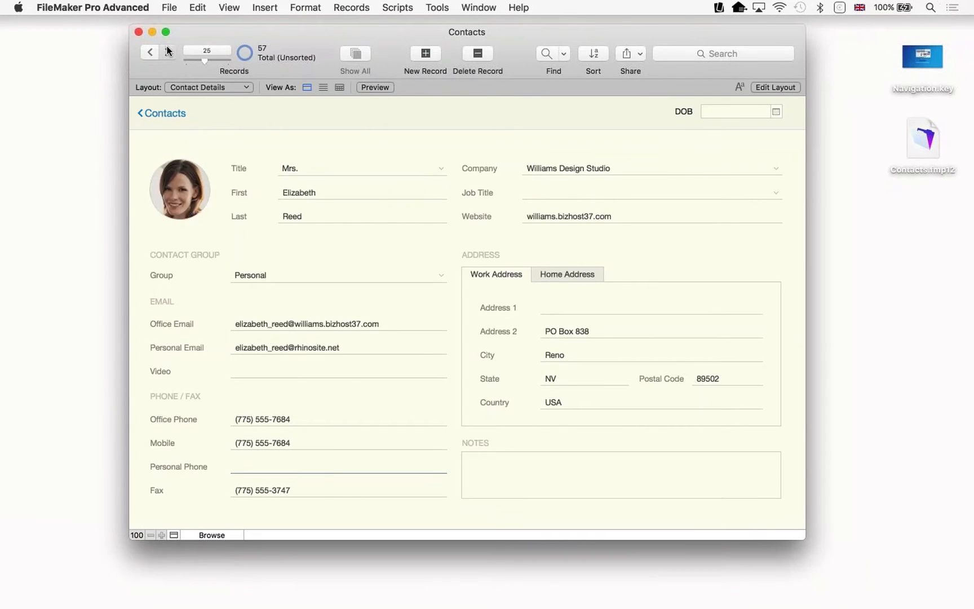
left_click(168, 52)
left_click(168, 52)
left_click(292, 463)
key("super+v")
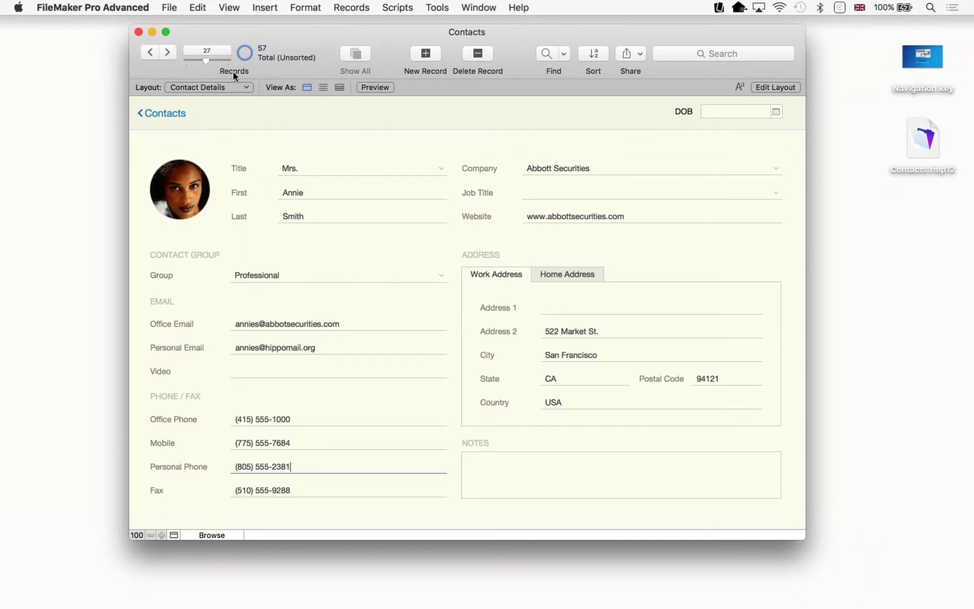
Find the contacts with any value in Personal Phone, using the * wildcard
left_click(546, 55)
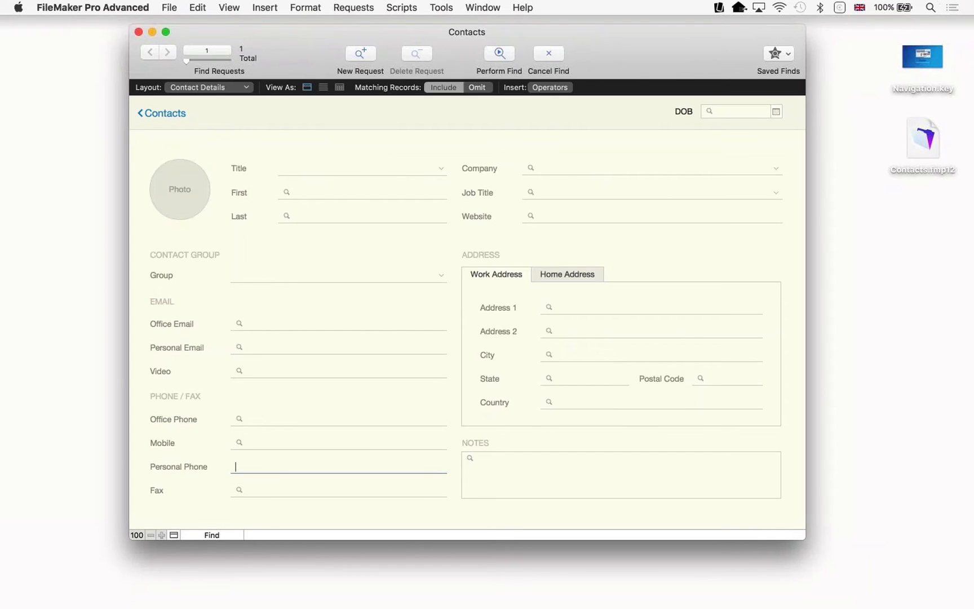
type("*")
left_click(498, 53)
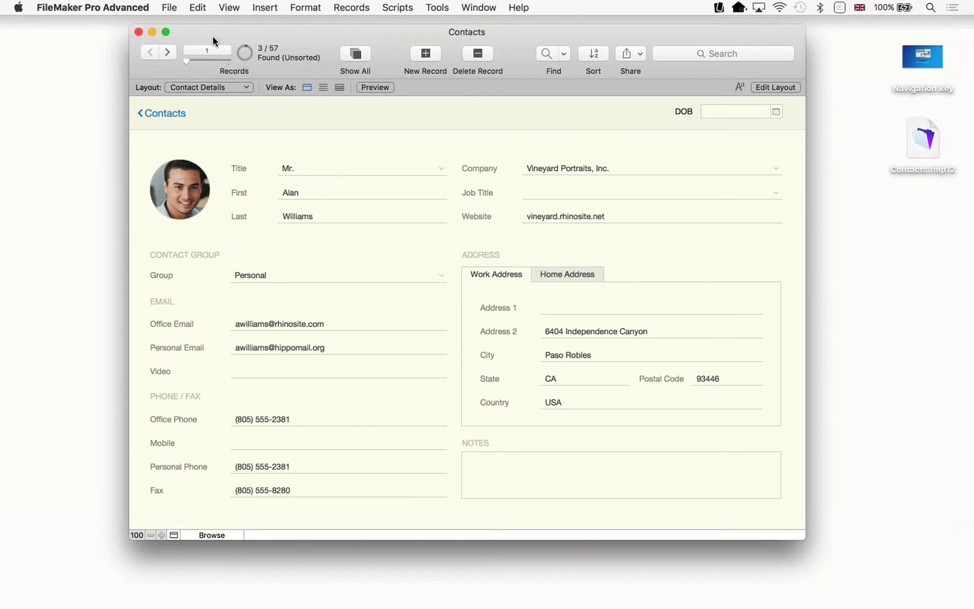
Show all records and find the contacts whose first name starts with M, using M* as the criterion
left_click(348, 56)
left_click(545, 53)
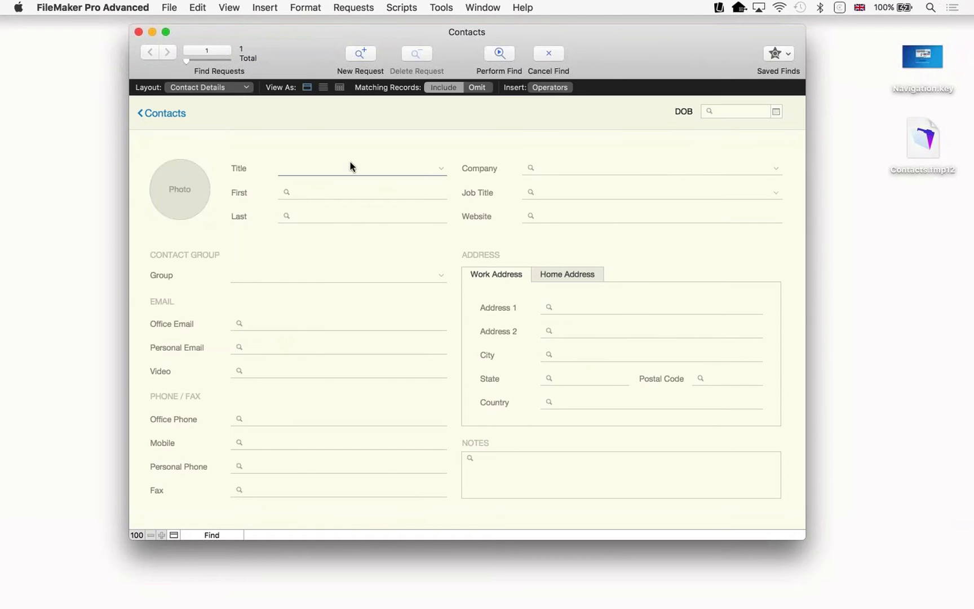
left_click(315, 194)
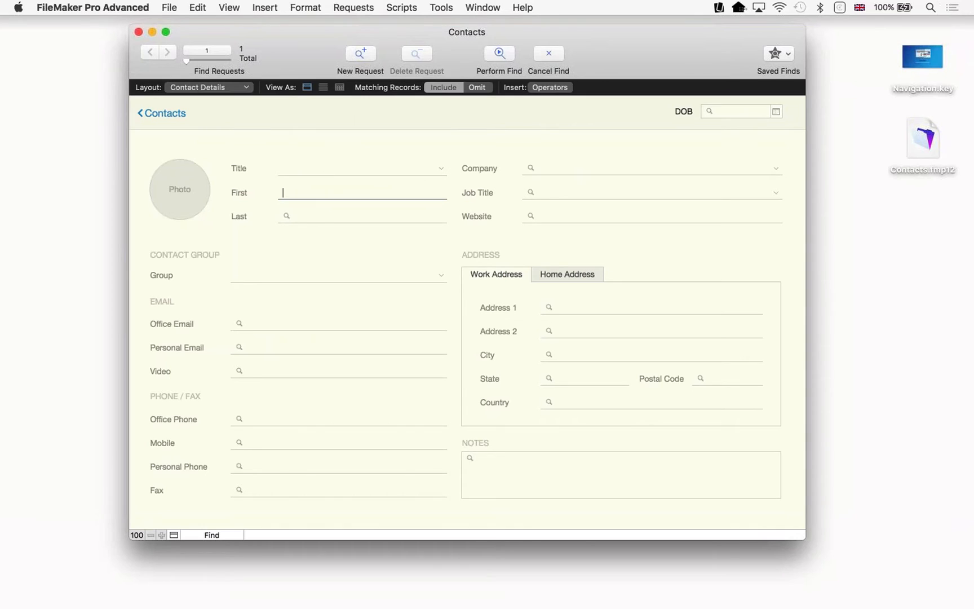
type("M")
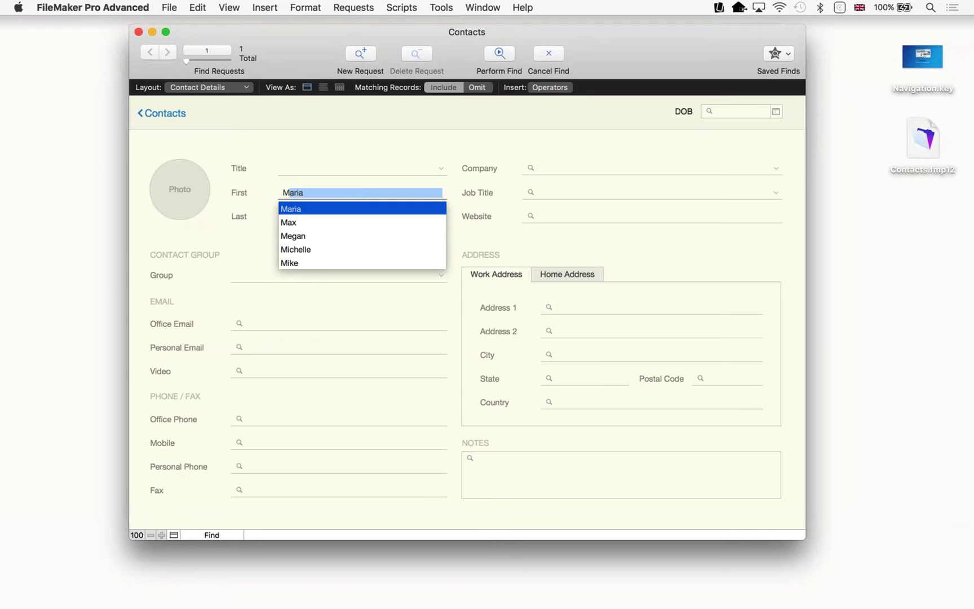
type("*")
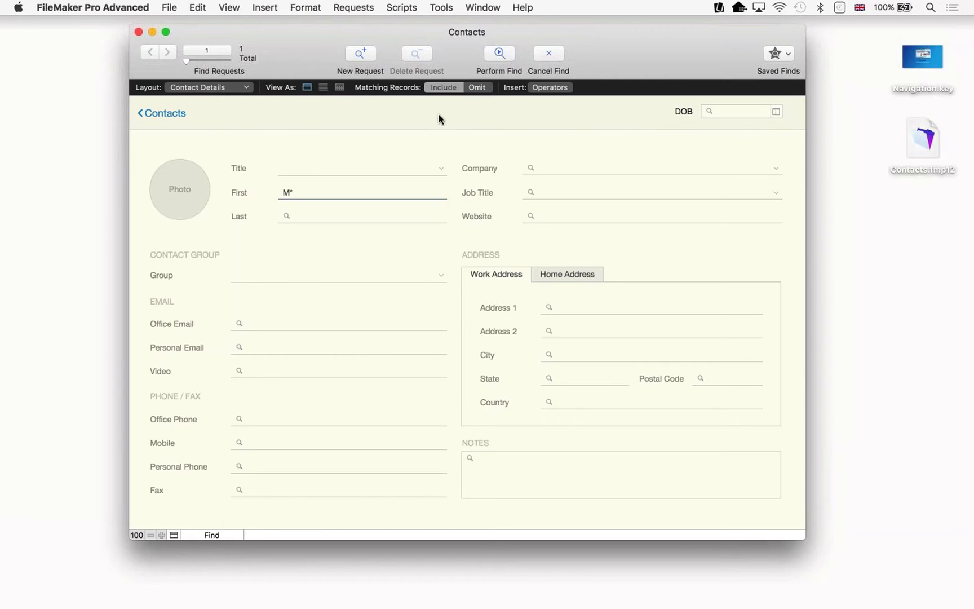
left_click(499, 53)
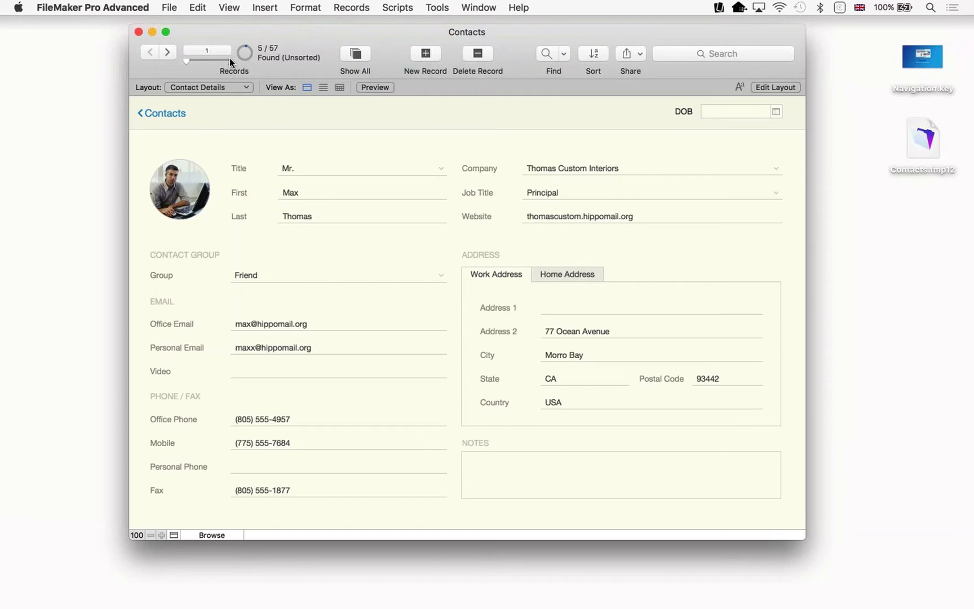
Step through the found contacts to the last one, checking their first names
left_click(168, 54)
left_click(168, 54)
left_click(168, 54)
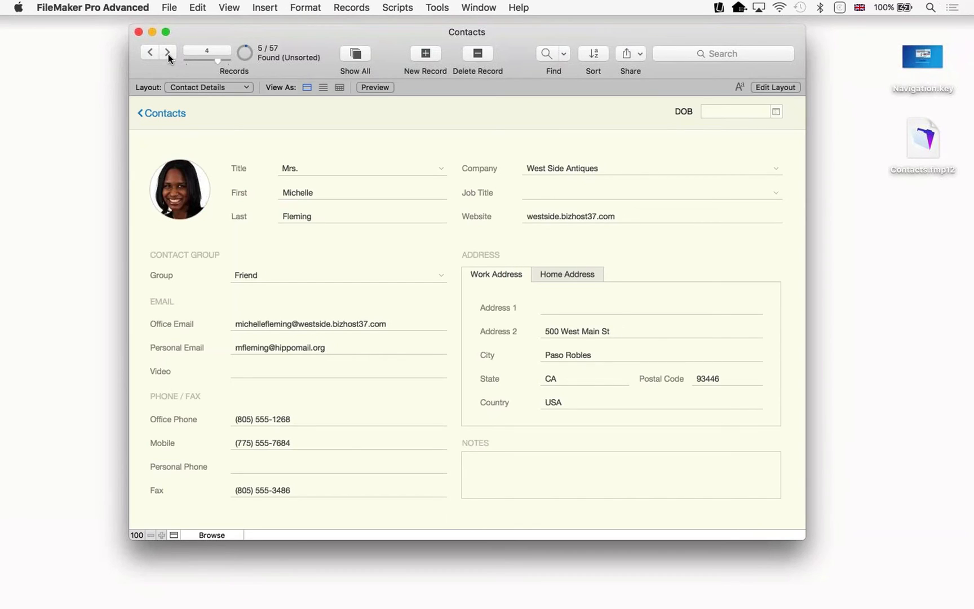
left_click(168, 54)
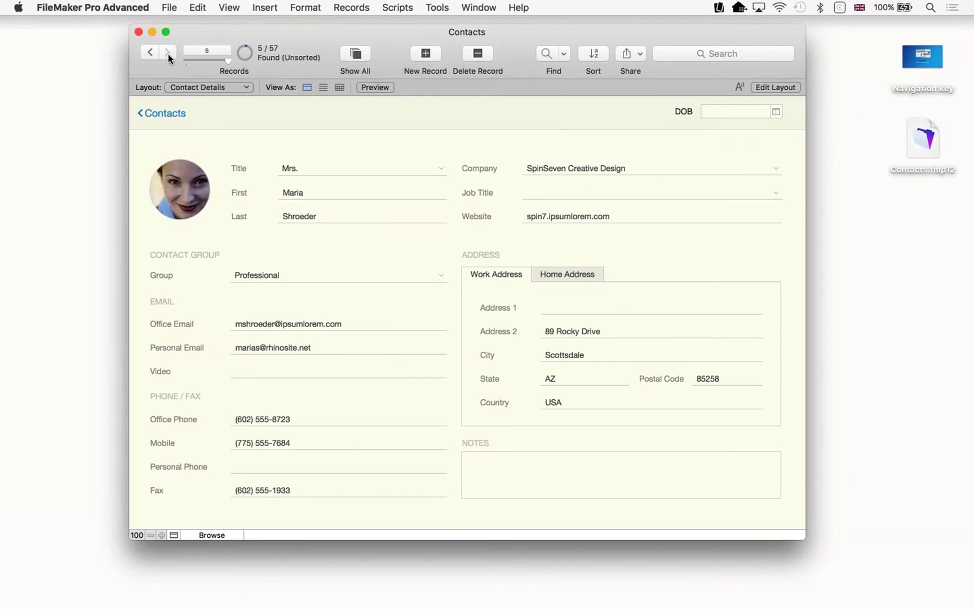
Show all records and find the contacts whose first name contains an m anywhere, using * wildcards around the letter
left_click(356, 53)
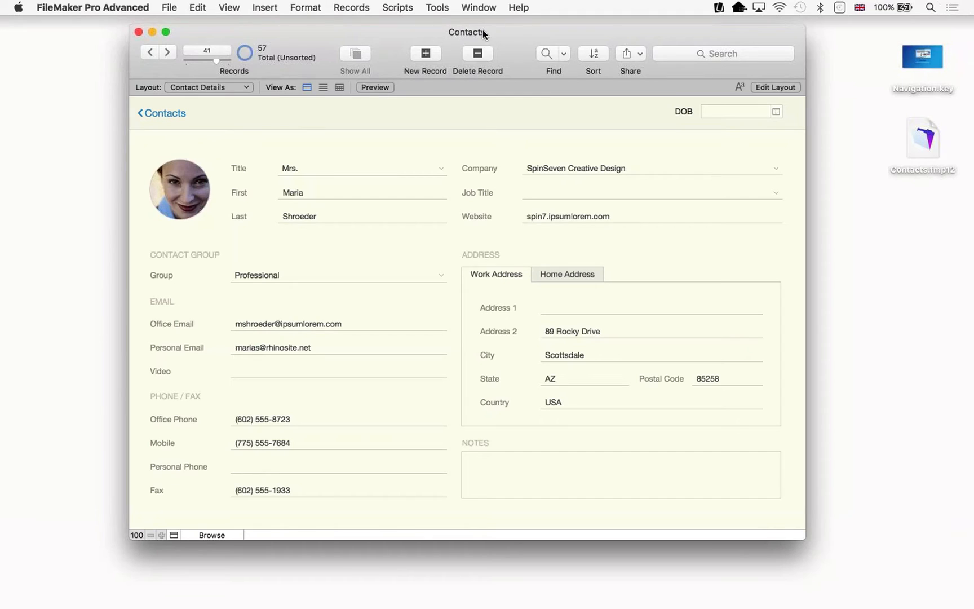
left_click(546, 56)
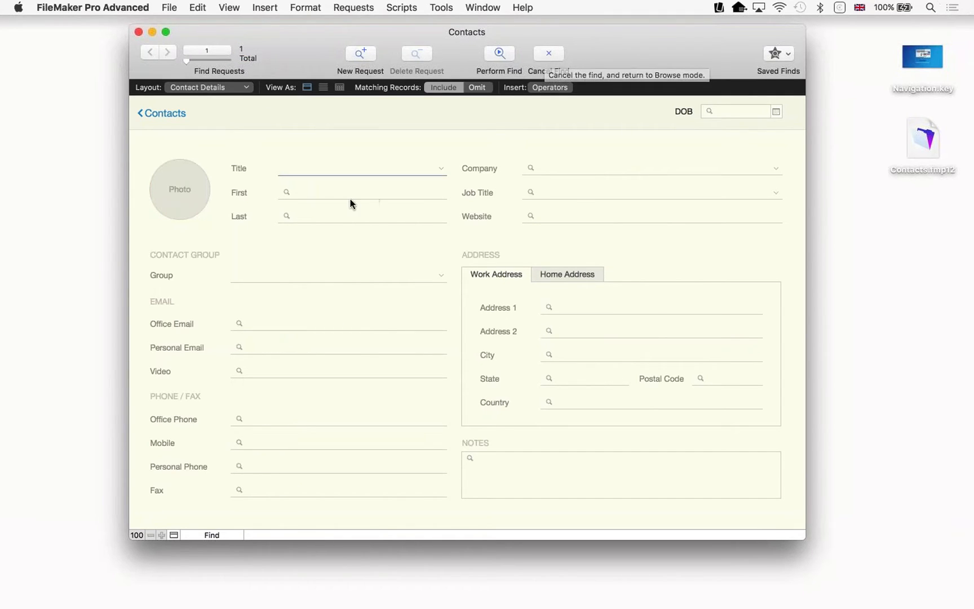
left_click(333, 197)
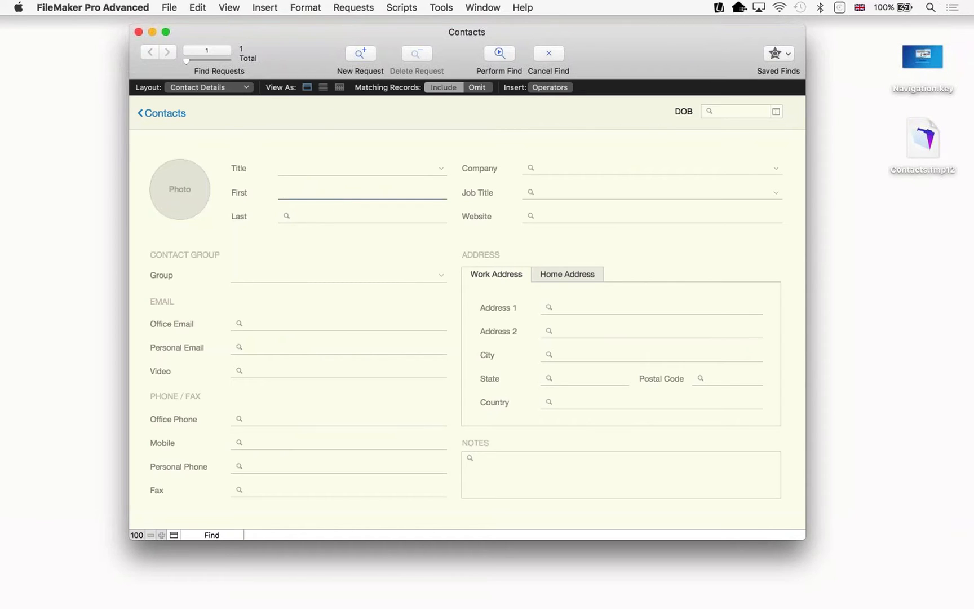
type("1")
type("m*")
left_click(501, 54)
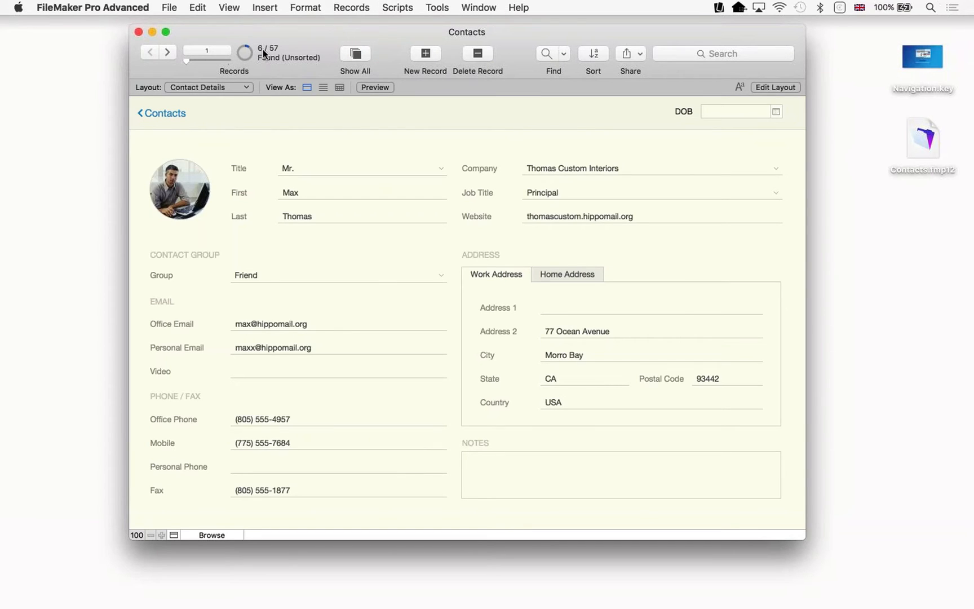
Step through the found contacts to the last one and back one record, checking where m occurs in each first name
left_click(172, 53)
left_click(167, 52)
left_click(168, 52)
left_click(168, 53)
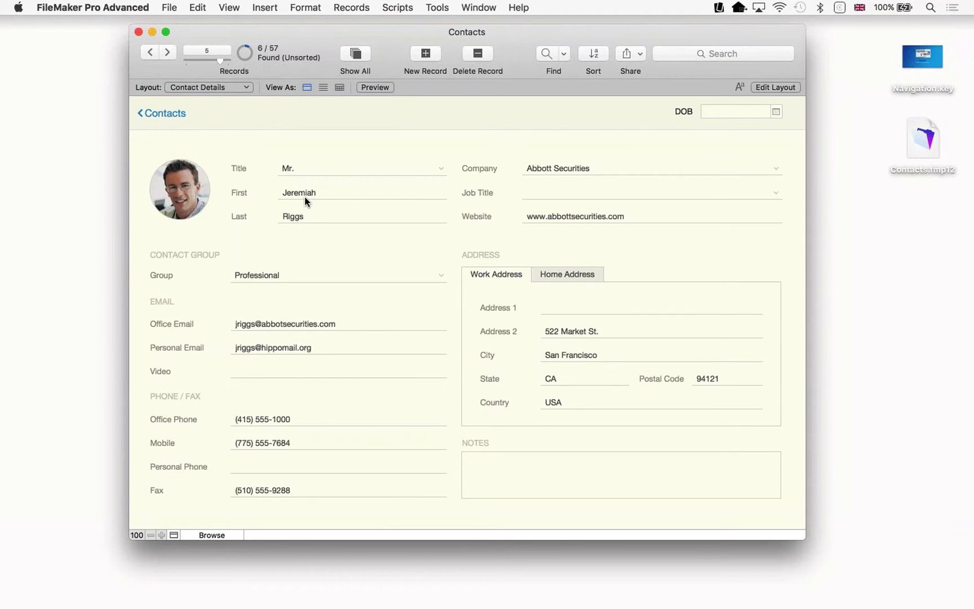
left_click(167, 55)
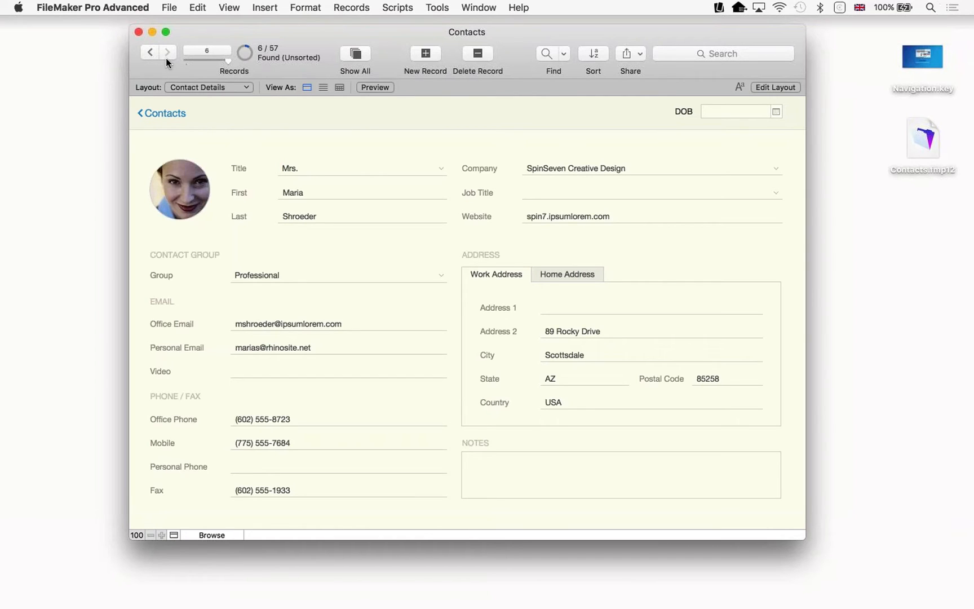
left_click(150, 52)
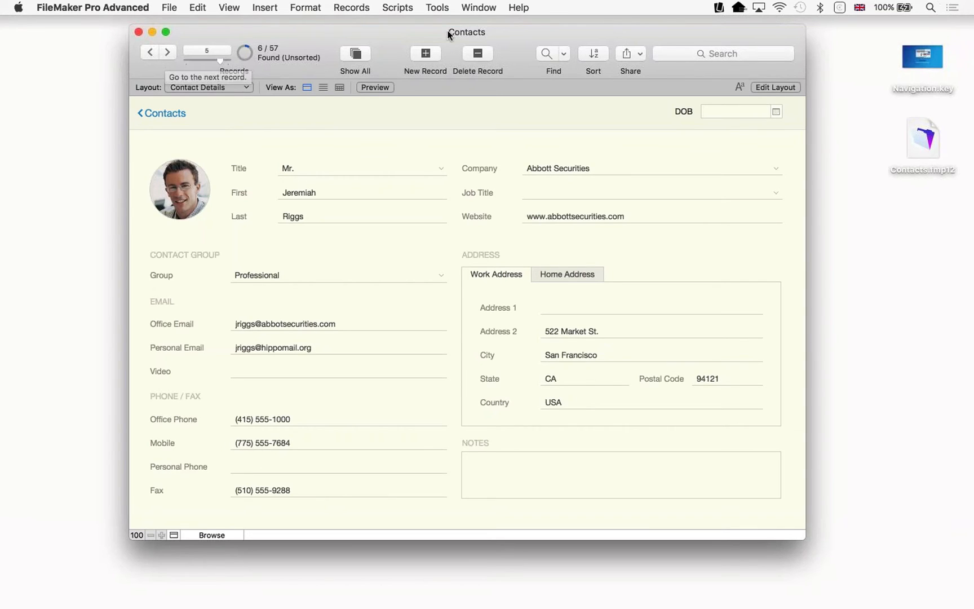
Show all records and fill in the current contact's DOB field with a calendar date, changing its year
left_click(356, 54)
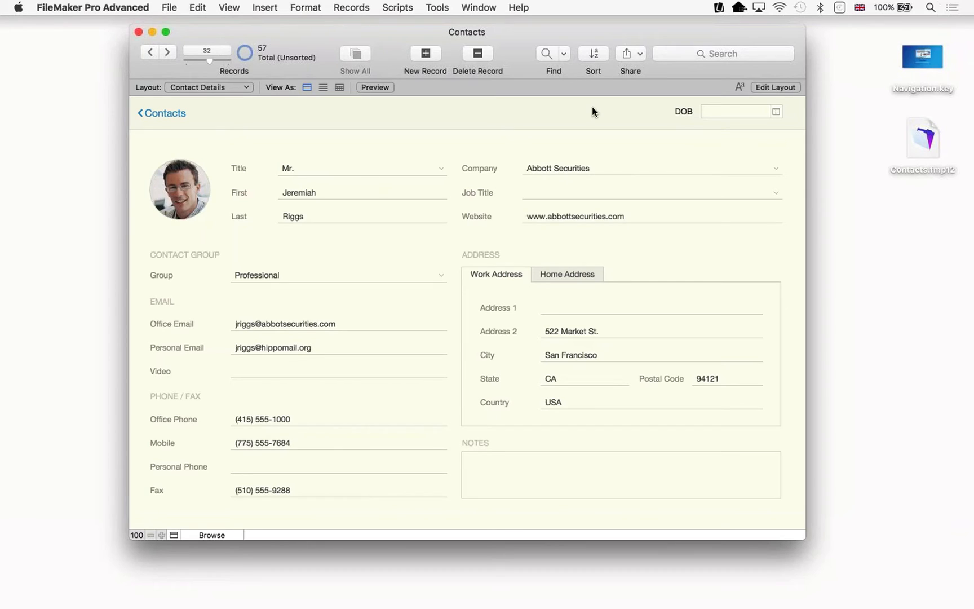
left_click(778, 111)
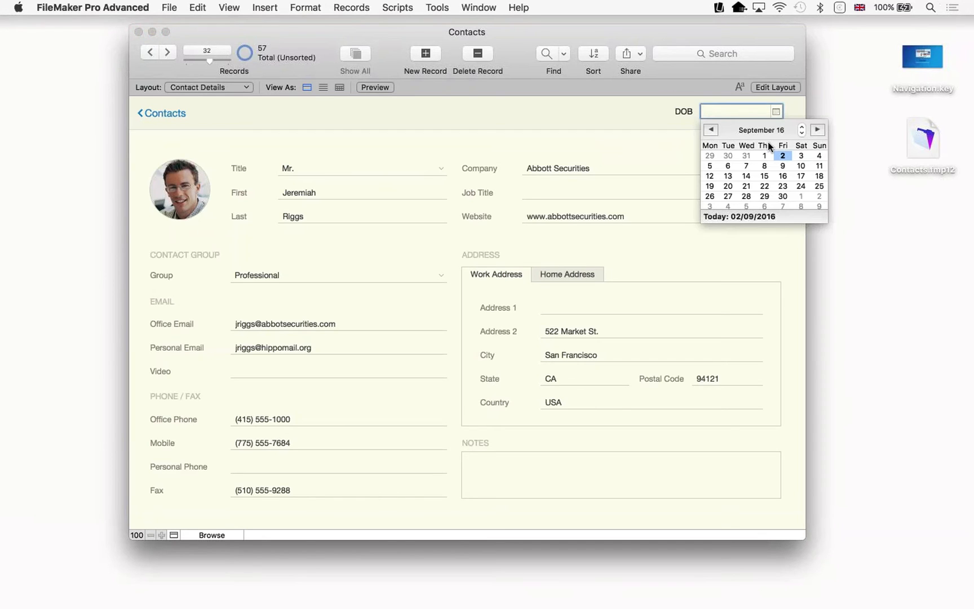
key("Escape")
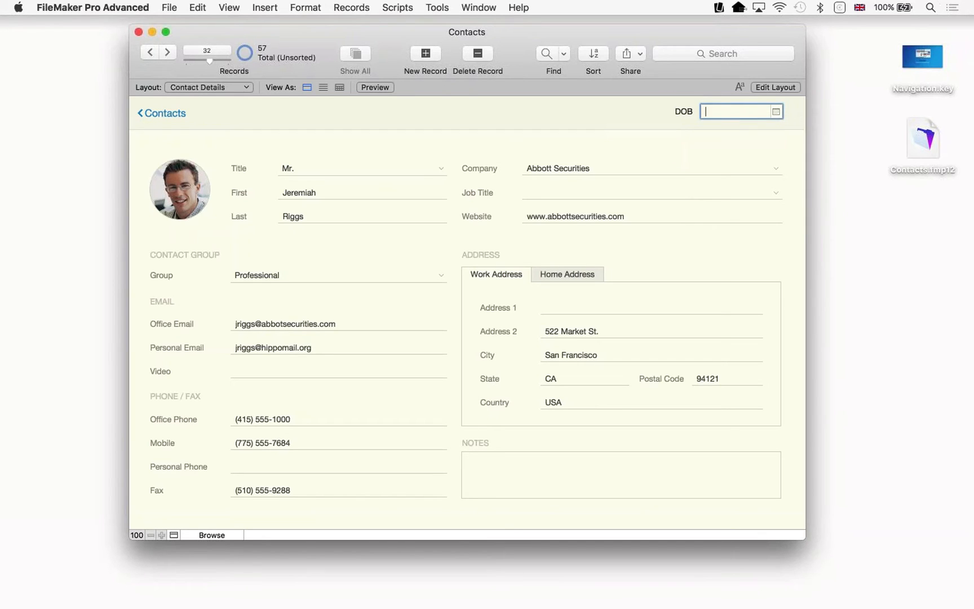
left_click(777, 111)
left_click(727, 167)
left_click(752, 113)
left_click(751, 112)
type("1978")
Go to record 33 and enter the contact's date of birth from the calendar, replacing its year
left_click(166, 52)
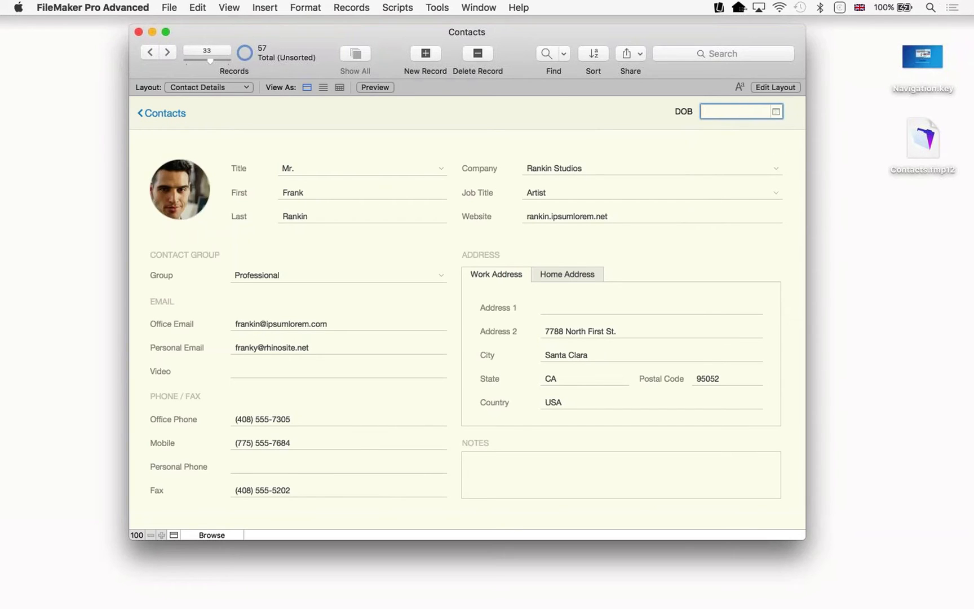
left_click(776, 112)
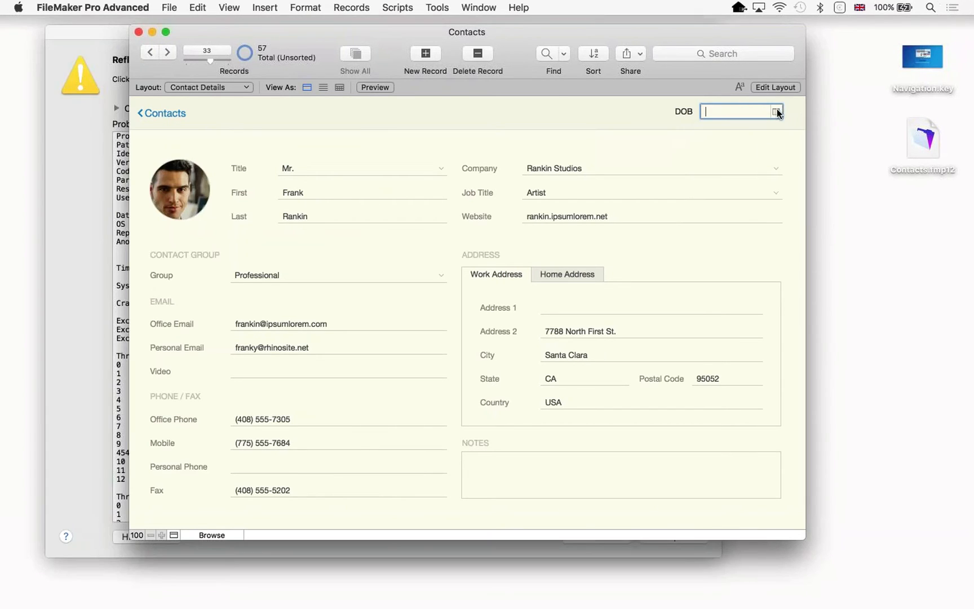
left_click(775, 113)
left_click(764, 156)
left_click(750, 111)
type("1982")
Copy the complete date from record 33's DOB field and paste it into the DOB fields of records 34 and 35
key("super+a")
key("super+c")
key("ctrl+Down")
key("super+v")
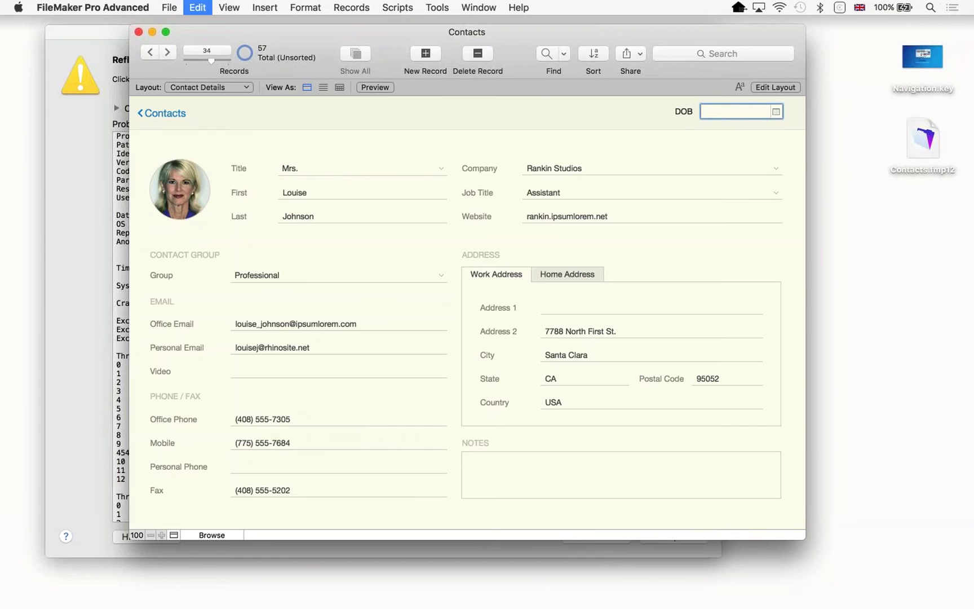
key("ctrl+Down")
key("super+v")
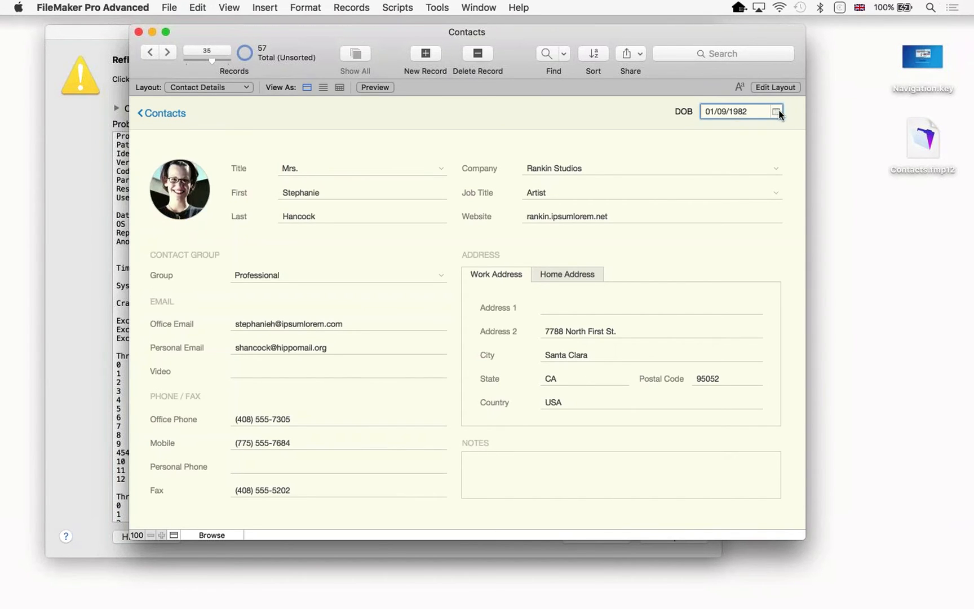
Paste the copied date into record 36's DOB field, change the year's final digits, and commit the record
key("ctrl+Down")
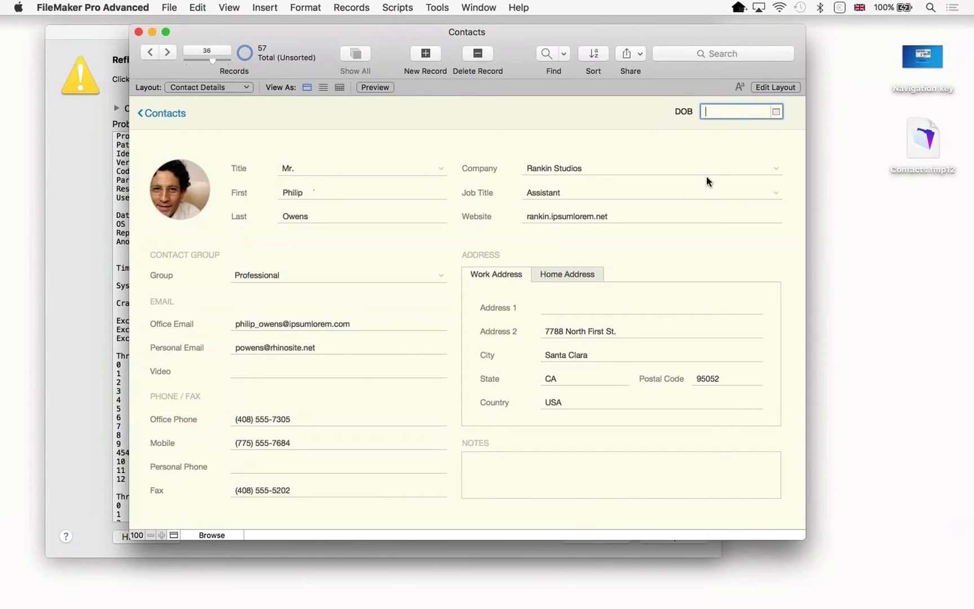
key("super+v")
key("BackSpace")
type("78")
left_click(652, 108)
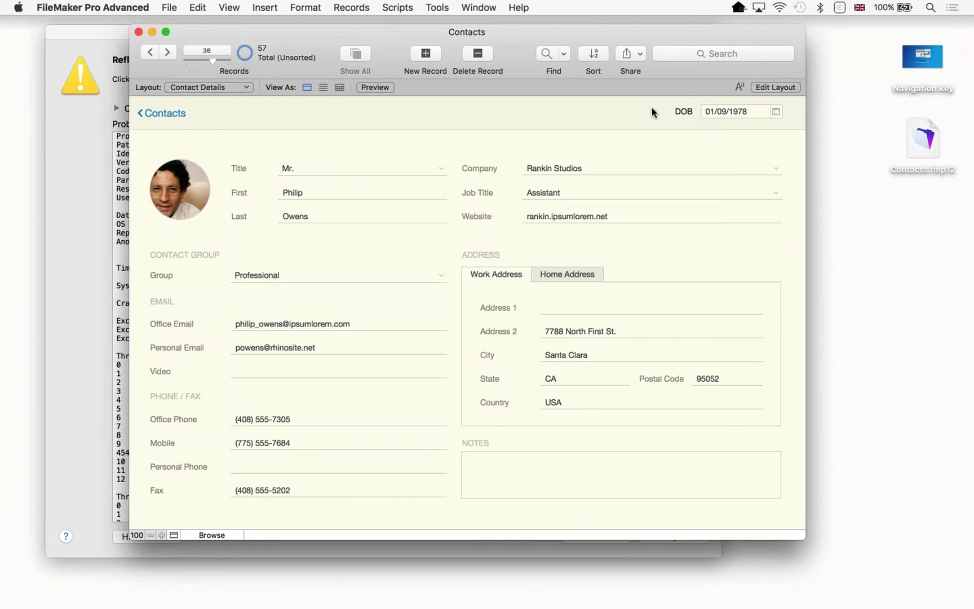
Find the contacts born after a given date, using >01/01/1980 as the DOB criterion
left_click(547, 56)
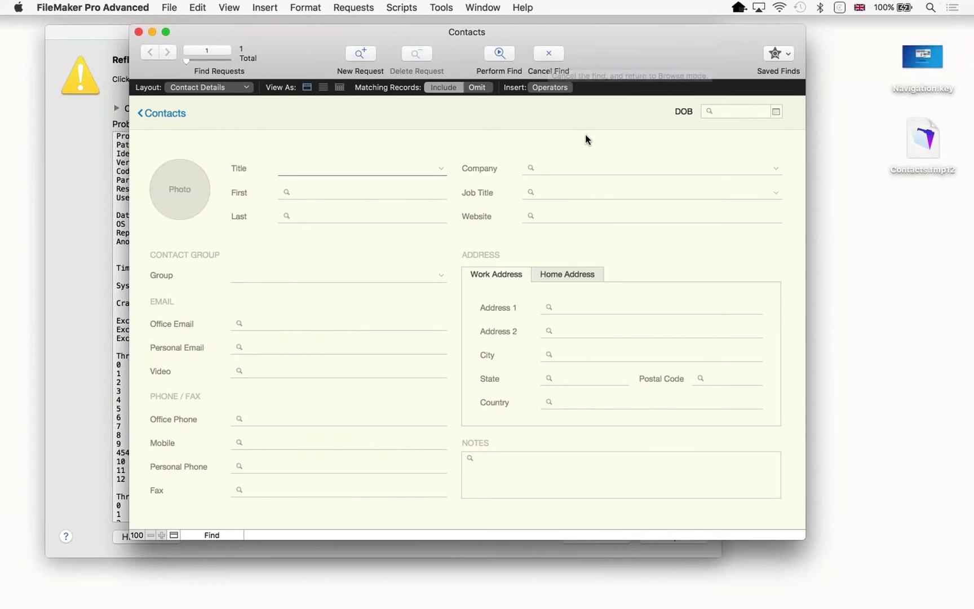
left_click(713, 111)
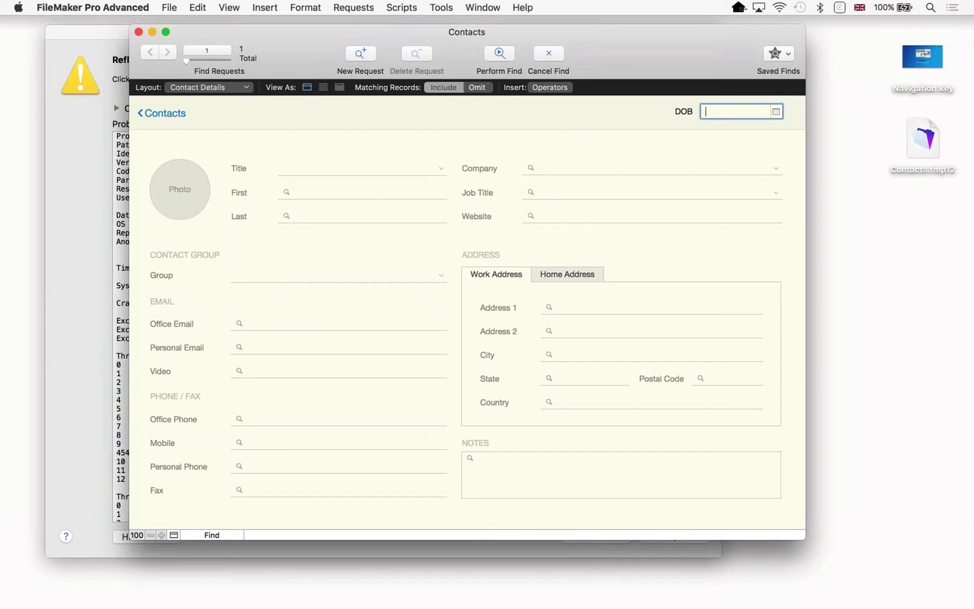
type(">19")
key("BackSpace")
key("BackSpace")
type("01/01/1980")
left_click(499, 53)
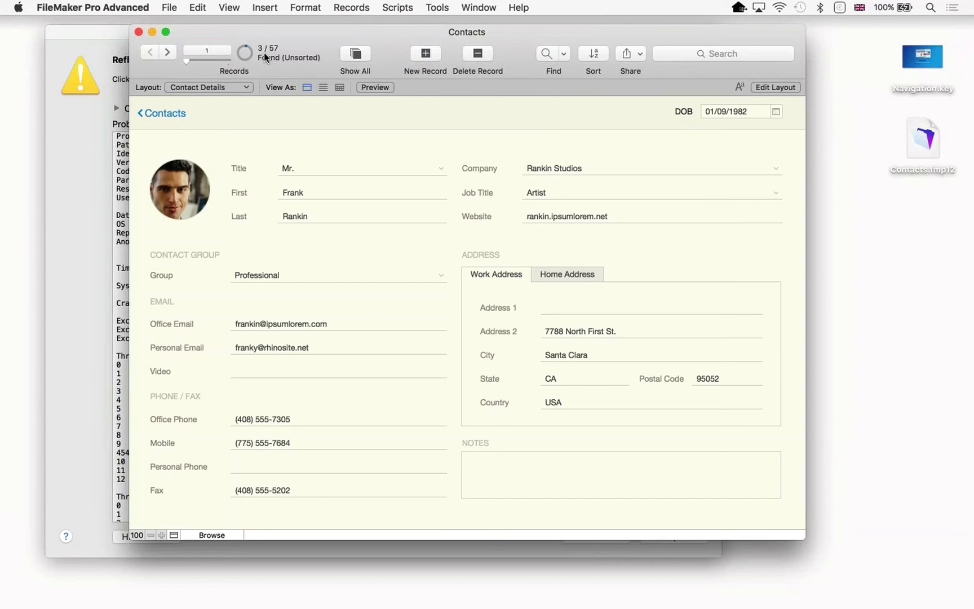
Step through the found contacts to the last one, checking their DOB values
left_click(168, 52)
left_click(168, 52)
left_click(142, 52)
left_click(171, 53)
left_click(172, 52)
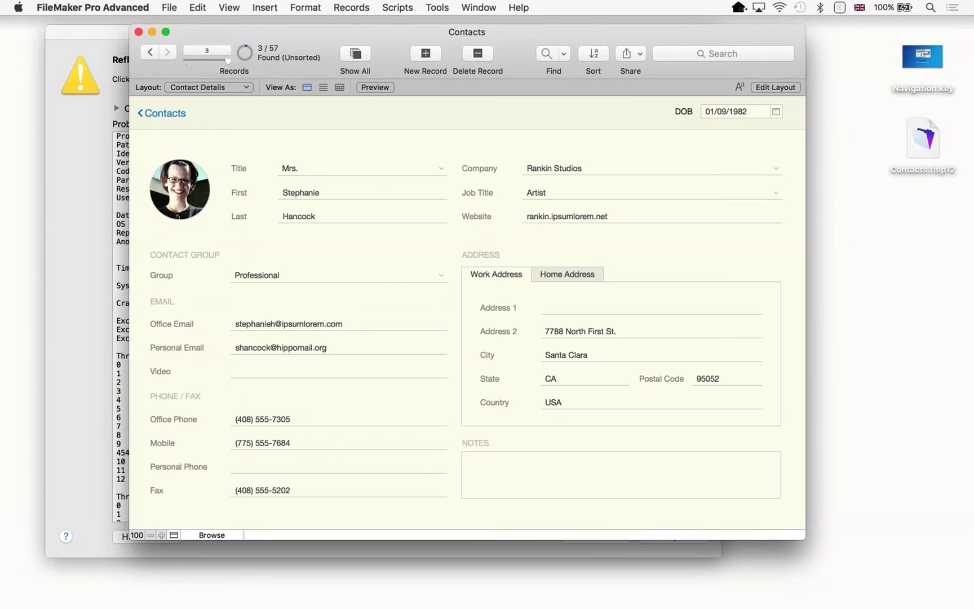
Run another find on DOB with >01/01/1977 as the criterion
left_click_drag(233, 31, 202, 32)
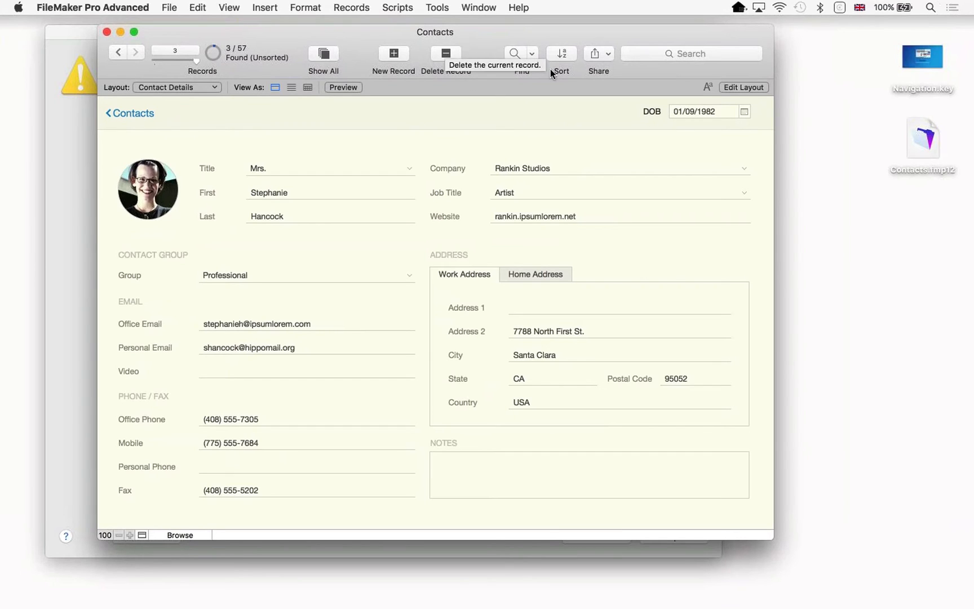
left_click(516, 49)
left_click(699, 112)
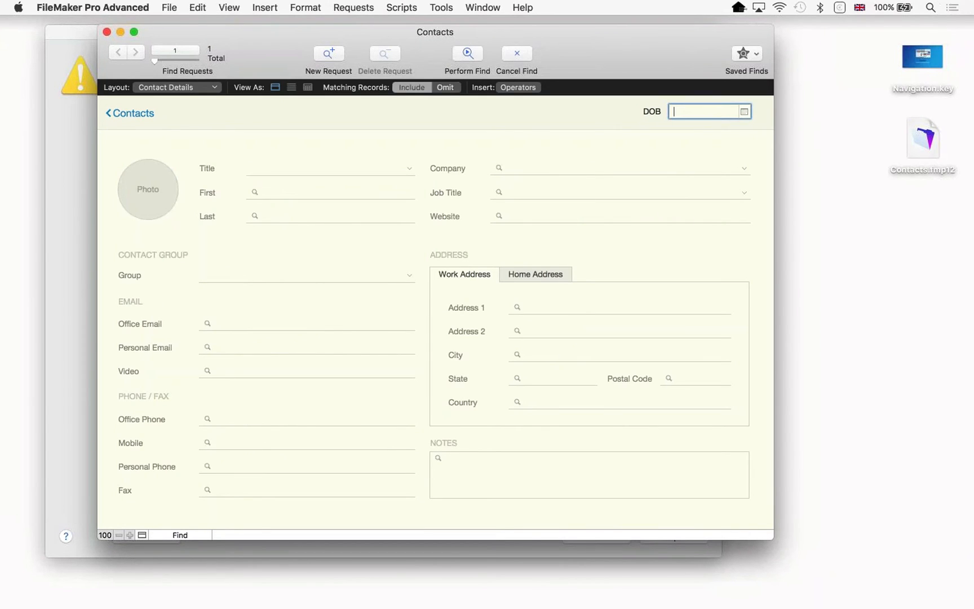
type(">01/01/1977")
left_click(468, 54)
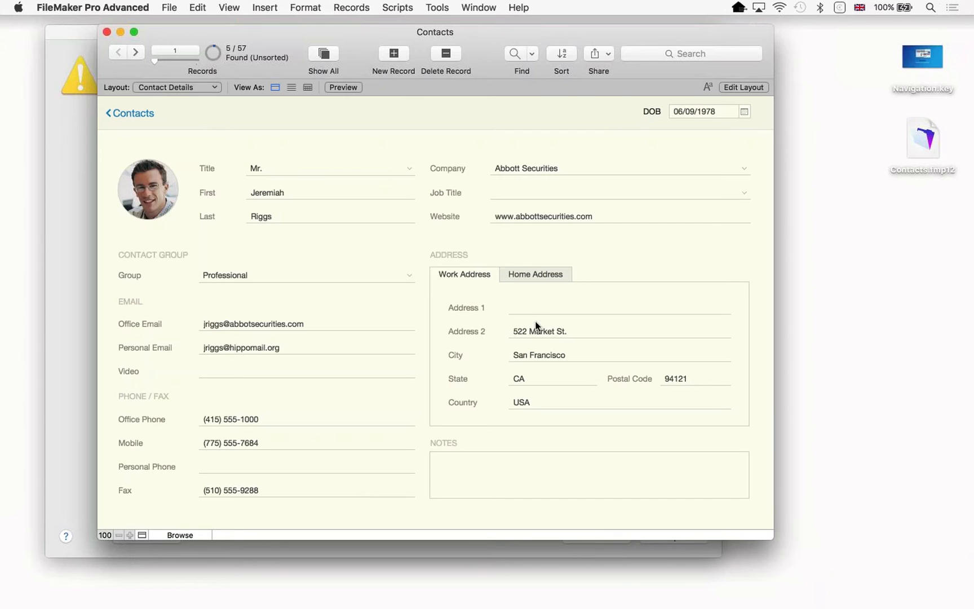
Enter Avenue as the first found contact's work Address 1, dismissing the Reflector 2 problem report without reopening that application
left_click(521, 309)
mouse_move(702, 592)
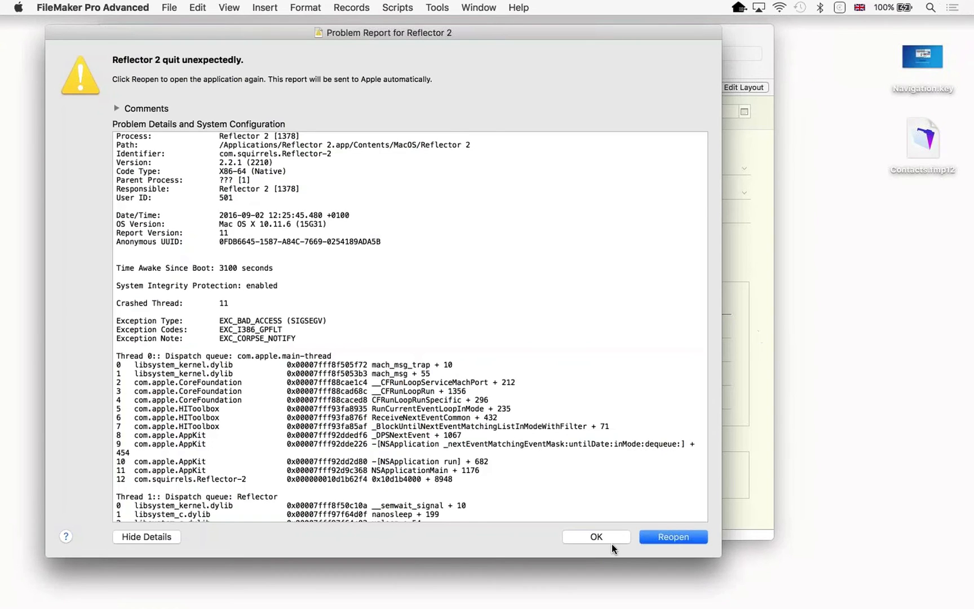
left_click(609, 536)
left_click_drag(375, 37, 375, 47)
type("Ave")
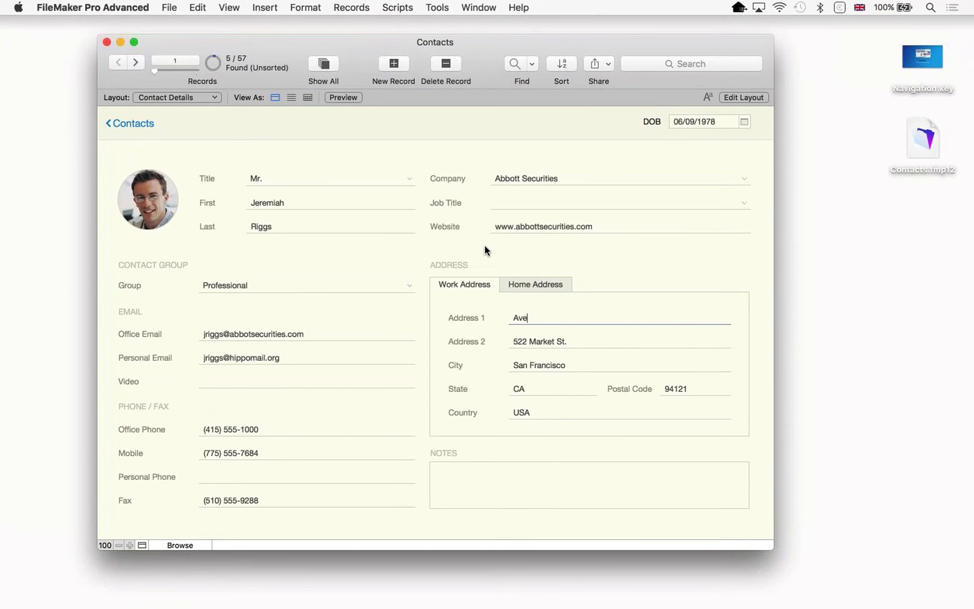
type("nue")
Show all records, go to record 33, and set its work Address 1 to Avenue Infinite
left_click(324, 63)
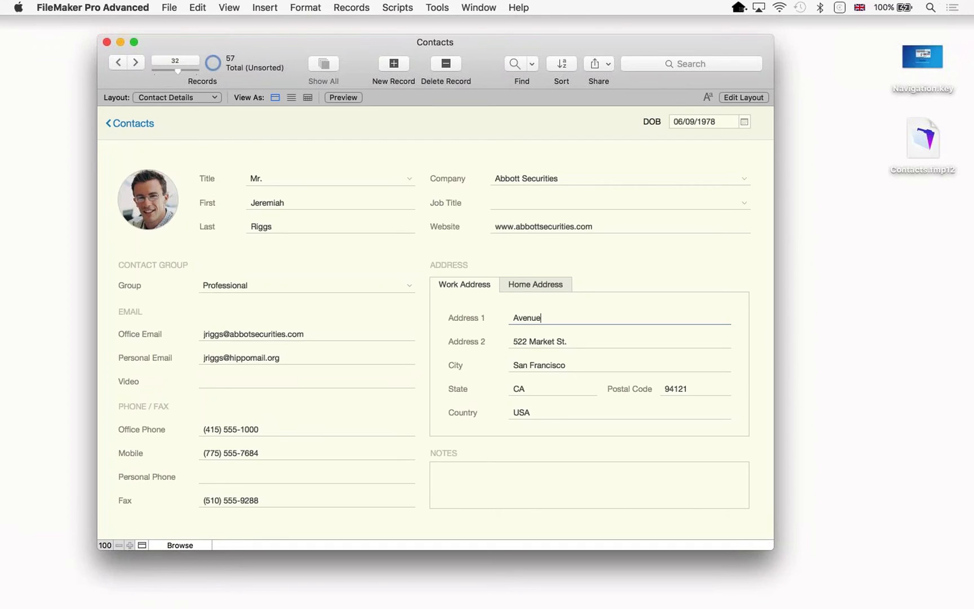
type("Avenue ")
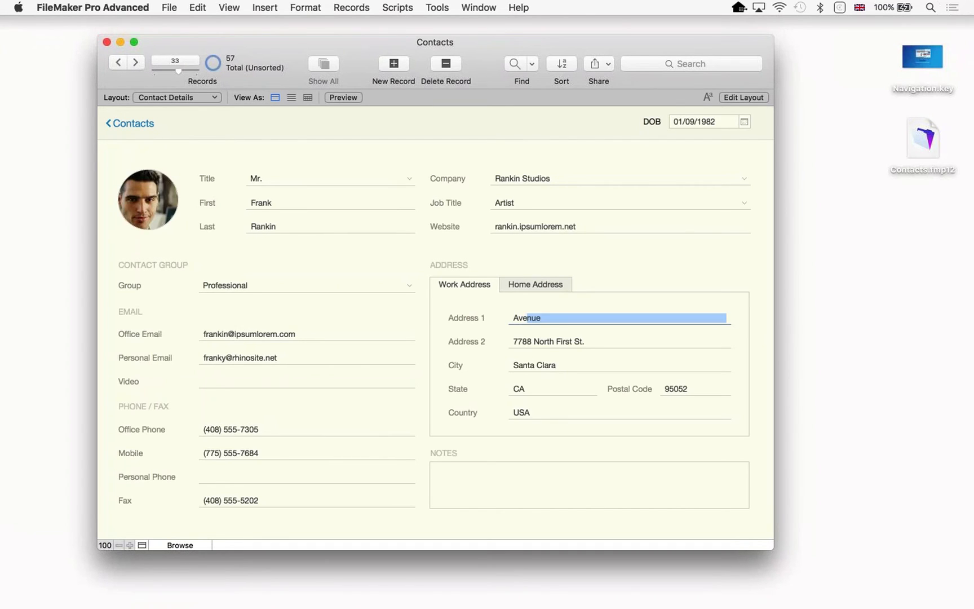
type("Infinet")
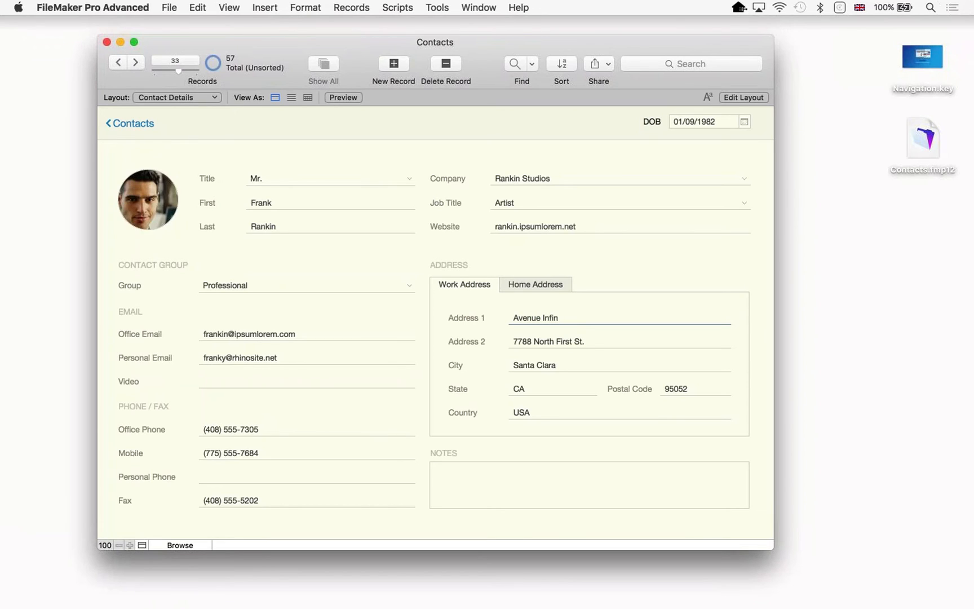
type("te")
left_click(395, 252)
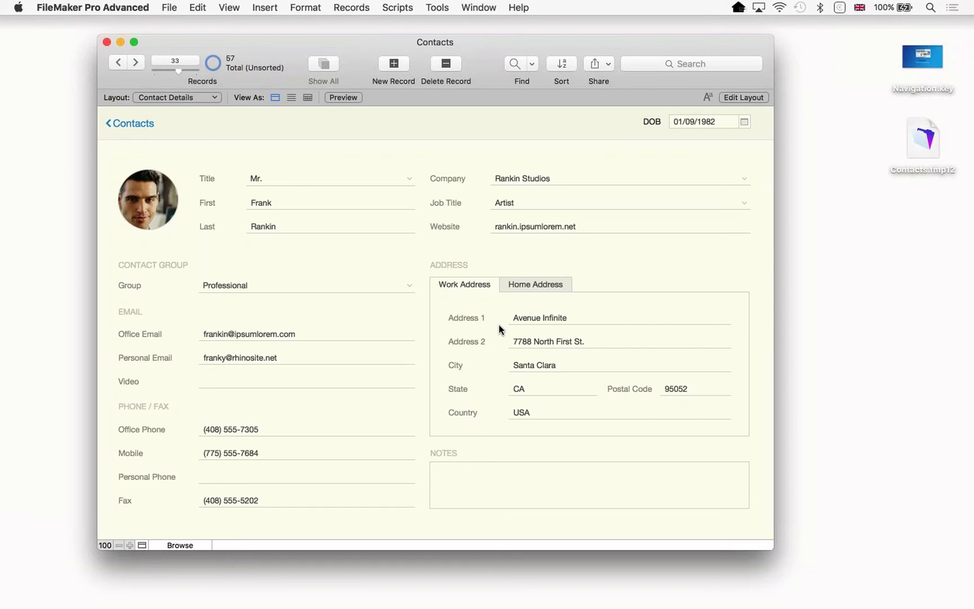
Find the contacts whose work Address 1 contains the whole word Avenue, using =Avenue as the criterion
left_click(514, 64)
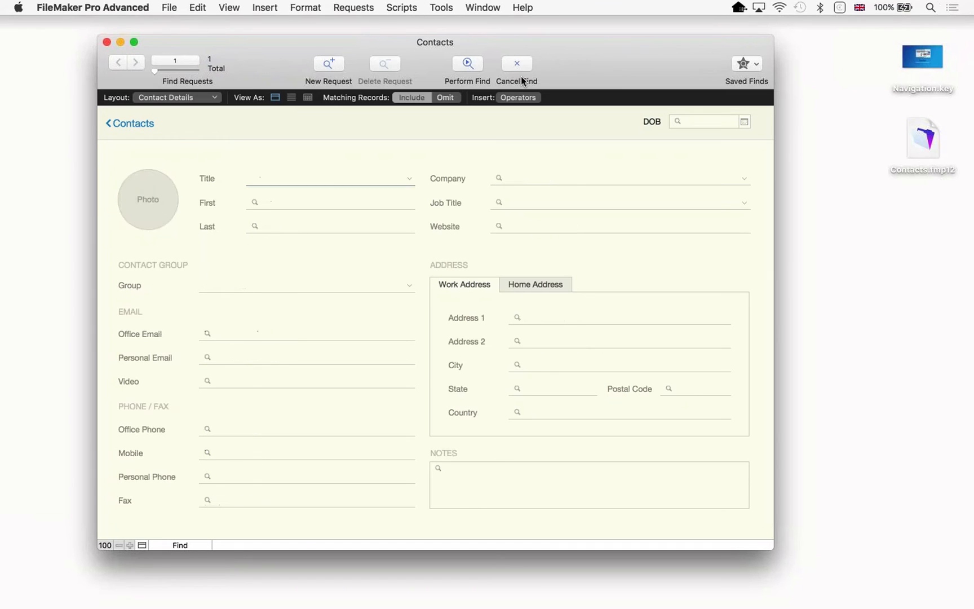
left_click(533, 319)
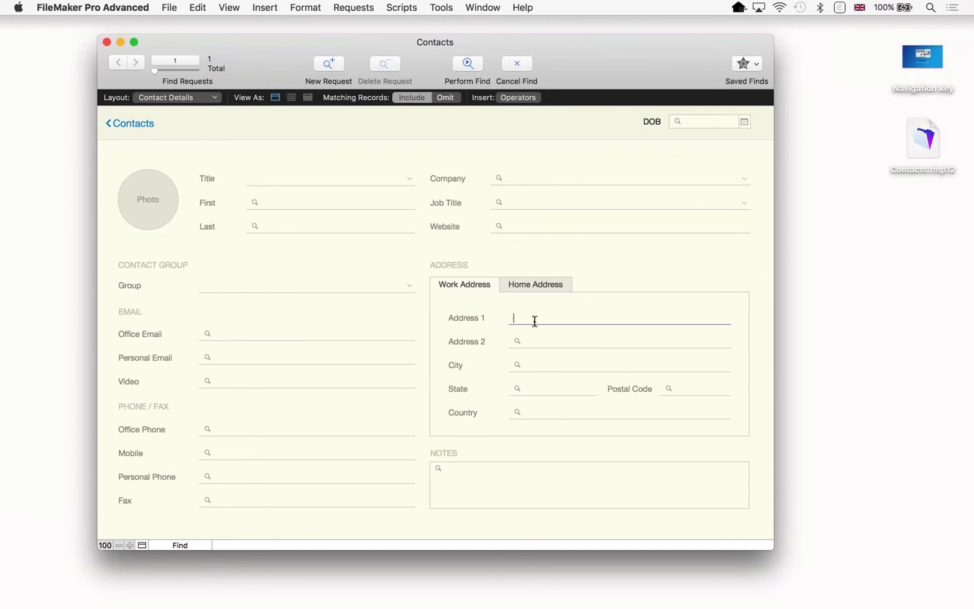
type("=Avenue")
left_click(467, 63)
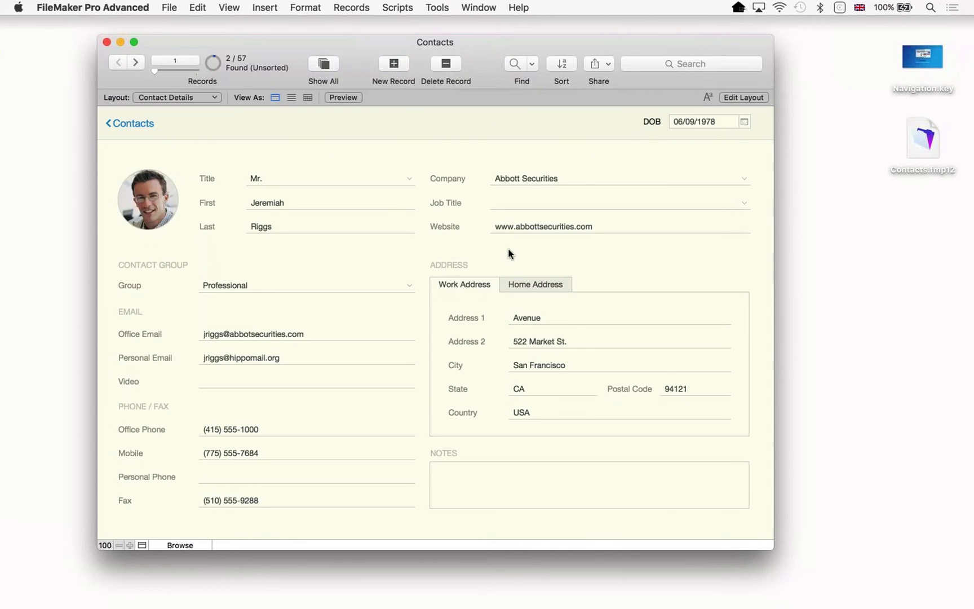
Move back and forth between the found contacts, comparing their work Address 1 values
left_click(136, 63)
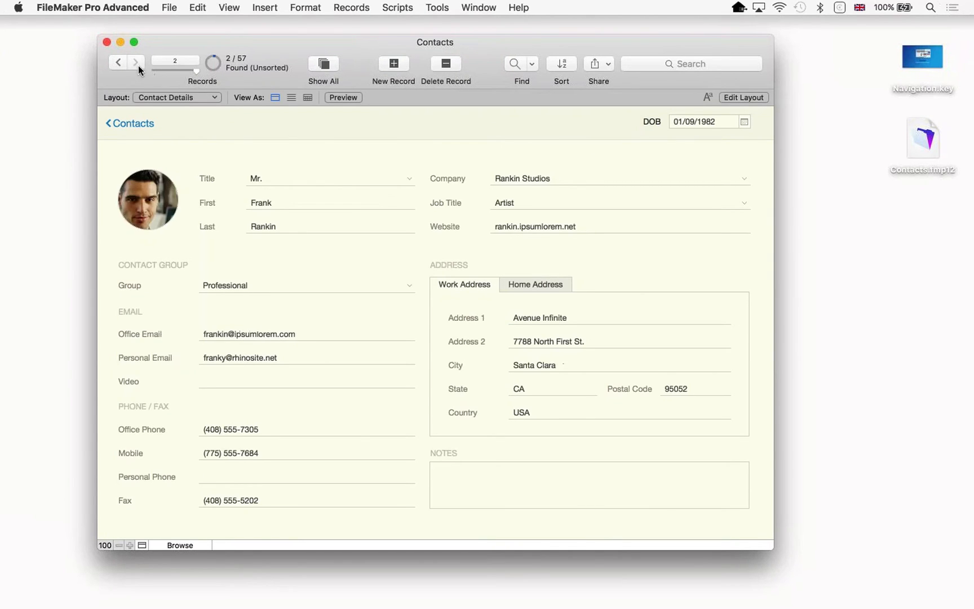
left_click(122, 62)
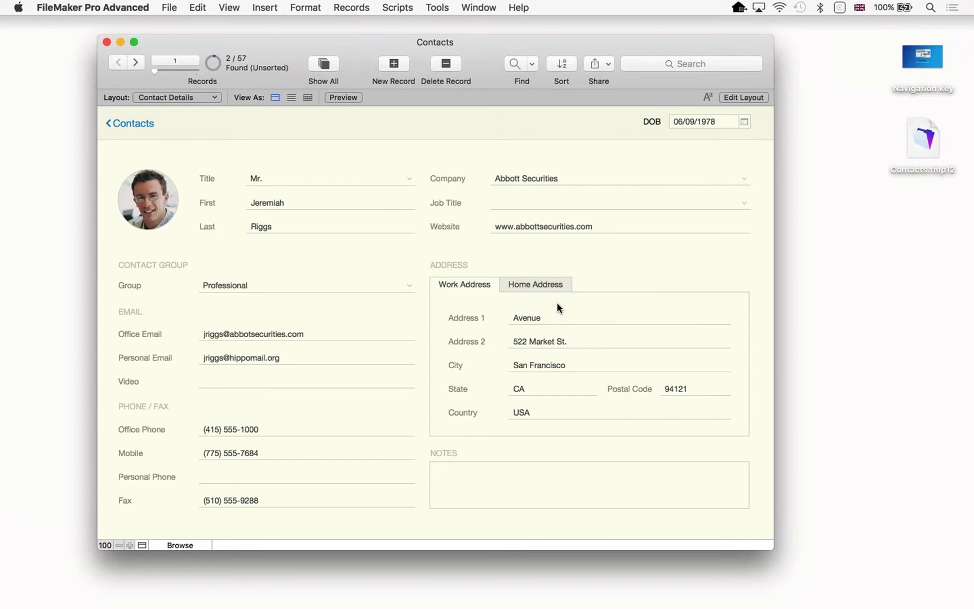
left_click(133, 64)
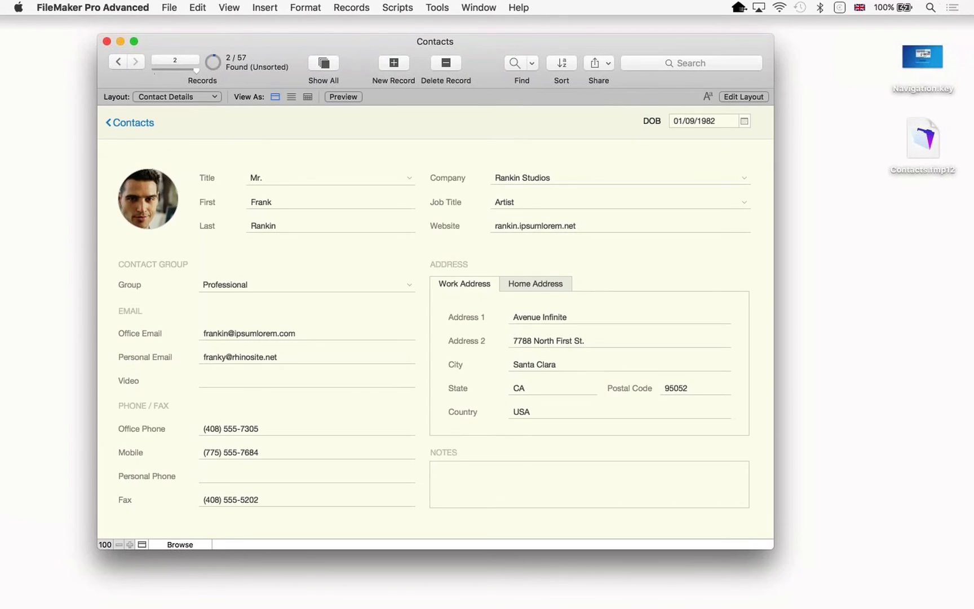
Find the contacts whose entire work Address 1 matches Avenue, using ==Avenue as the criterion
left_click(550, 317)
left_click(117, 61)
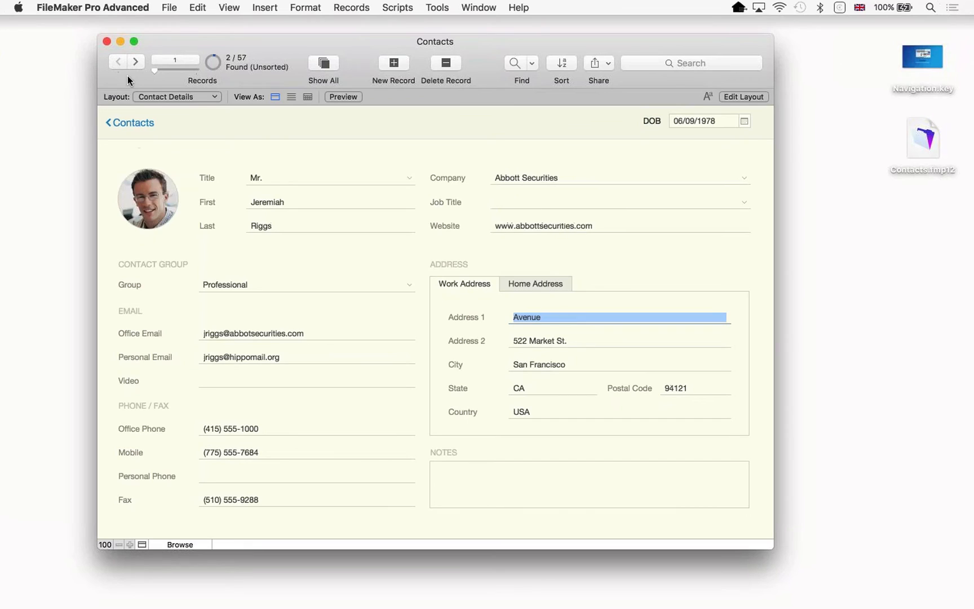
left_click(513, 63)
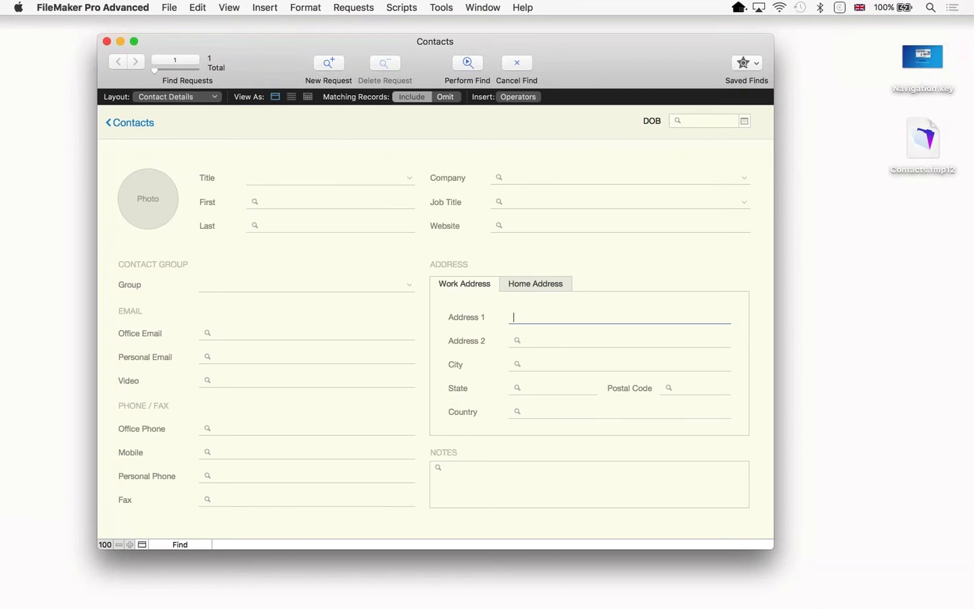
type("==Avenue")
left_click(468, 62)
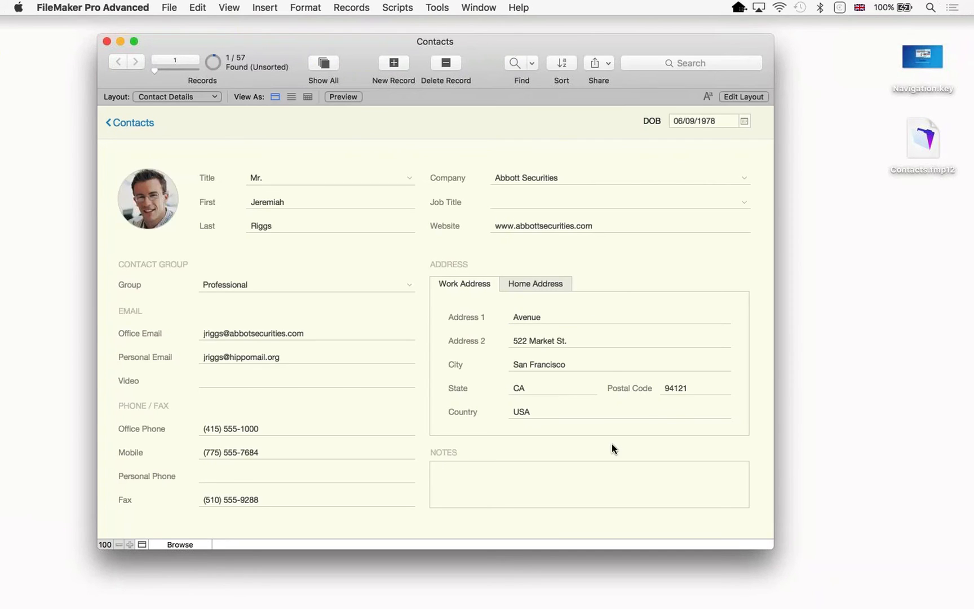
Find the contact whose entire work Address 1 matches Avenue Infinite, using ==Avenue Infinite, and show all records again
left_click(514, 63)
left_click(529, 338)
left_click(529, 319)
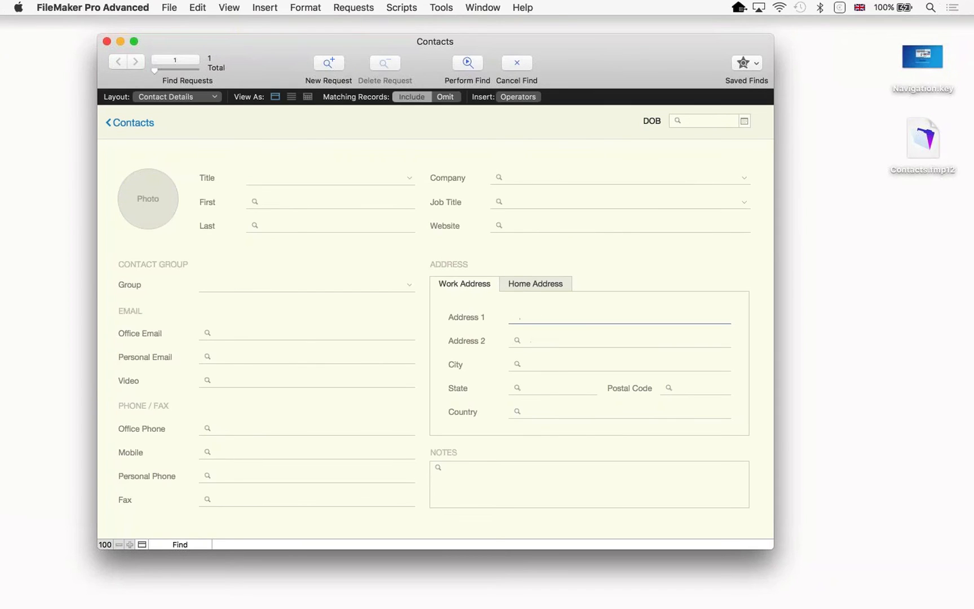
type("==Avenue Ingi")
key("BackSpace")
key("BackSpace")
type("fine")
key("BackSpace")
type("ite")
left_click(463, 61)
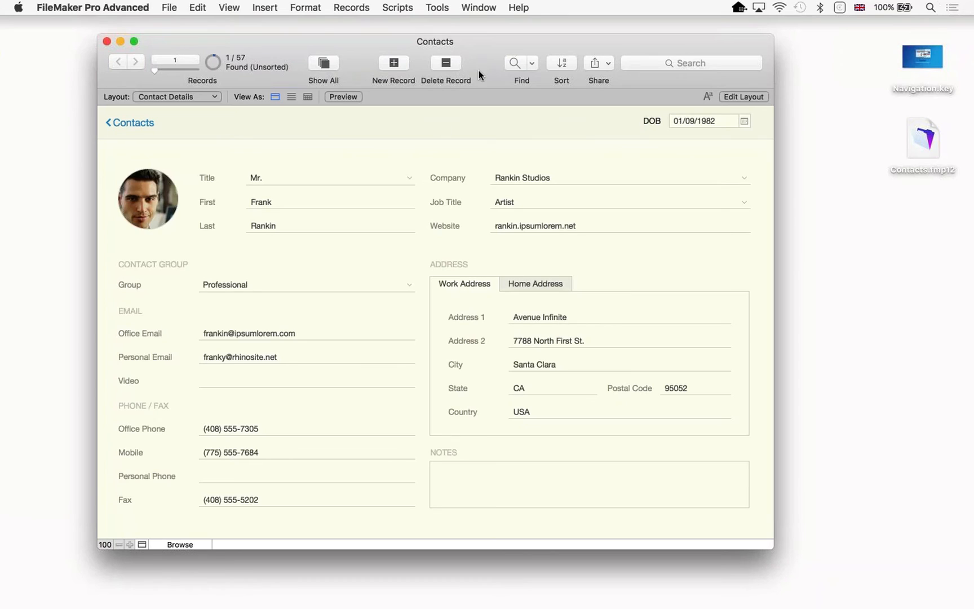
left_click(320, 60)
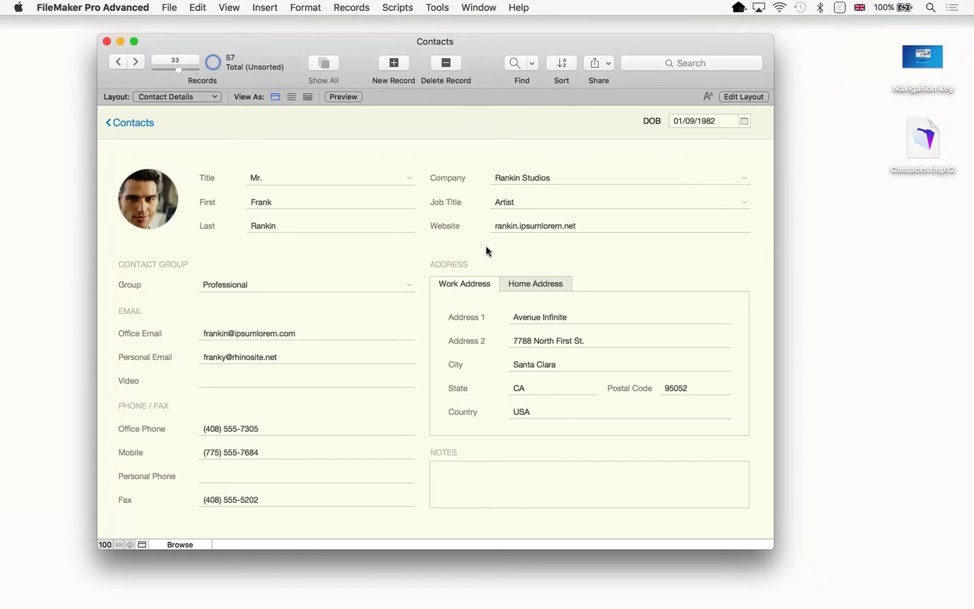
Review the list of available find operators in a blank find request, and cancel the find
left_click(513, 64)
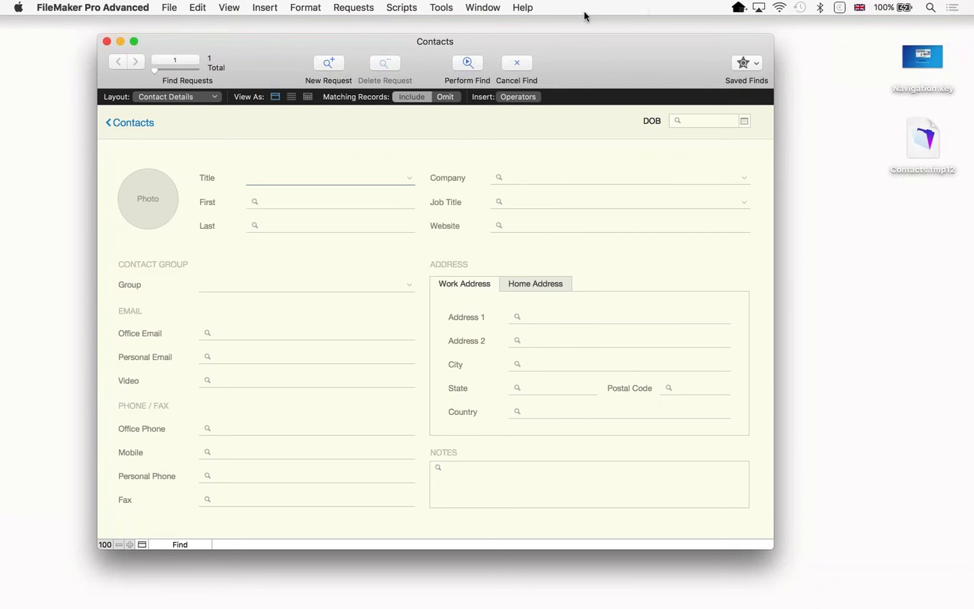
left_click(517, 96)
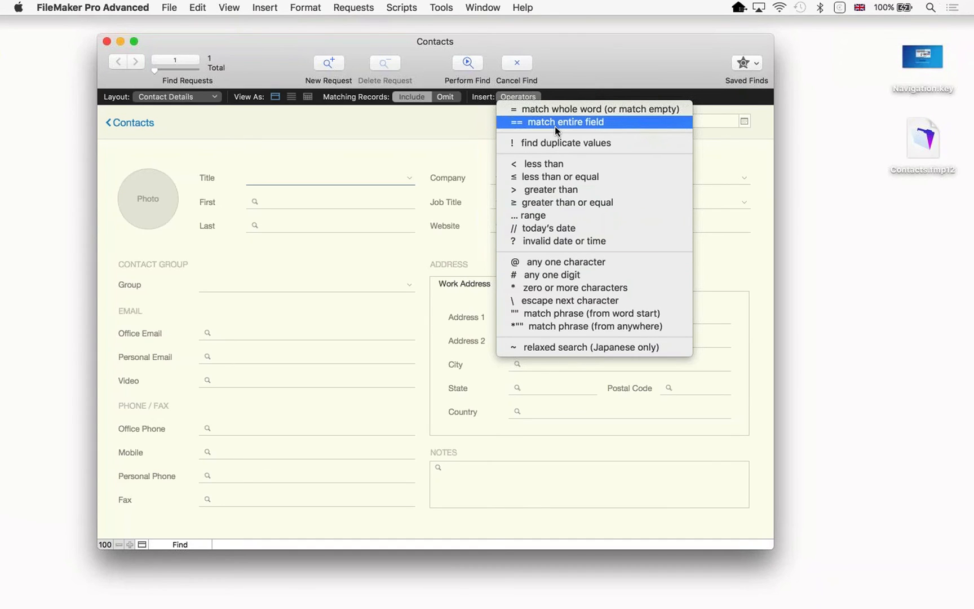
left_click(581, 76)
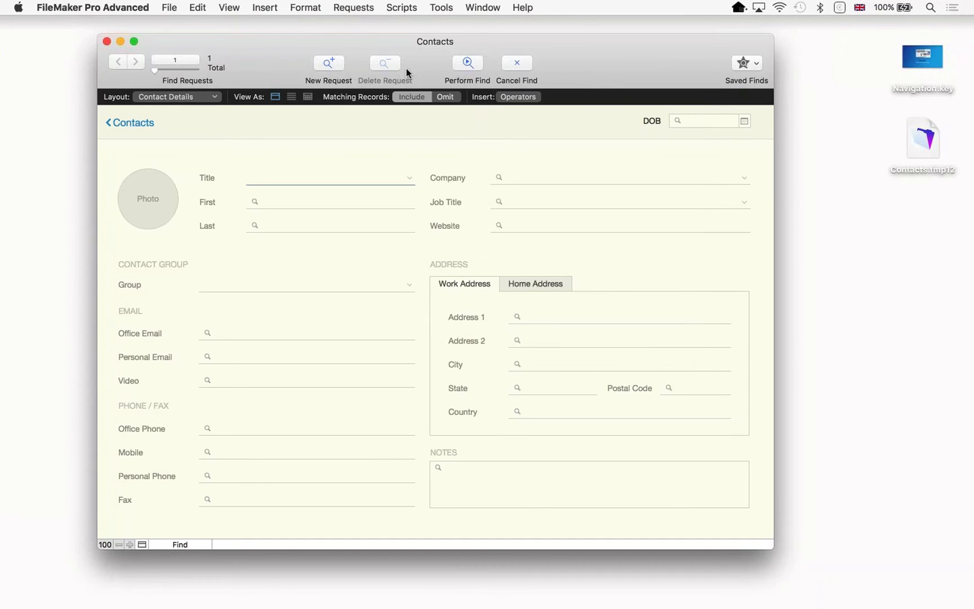
left_click(517, 63)
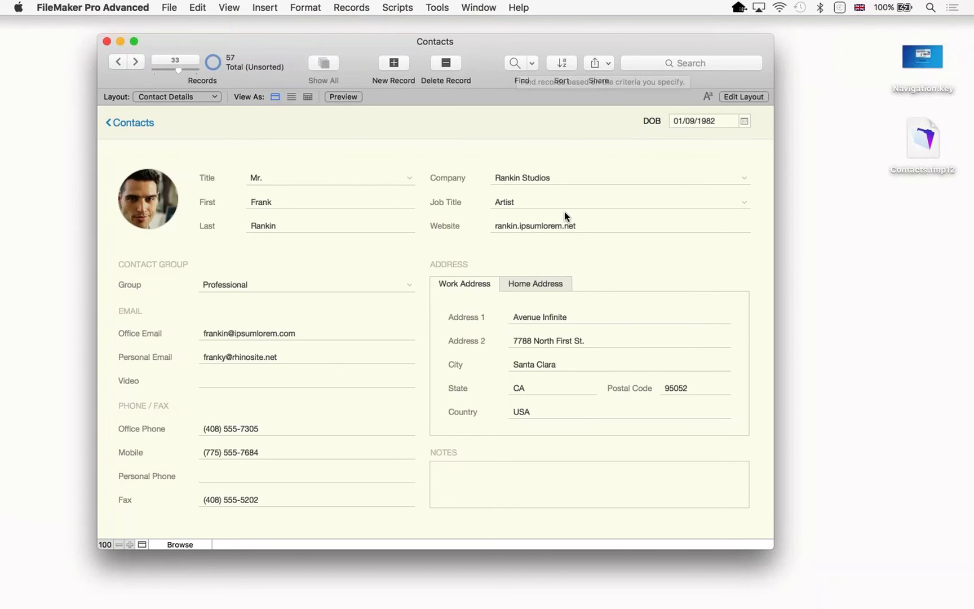
Run a quick find for professional across the Contacts records
left_click(651, 62)
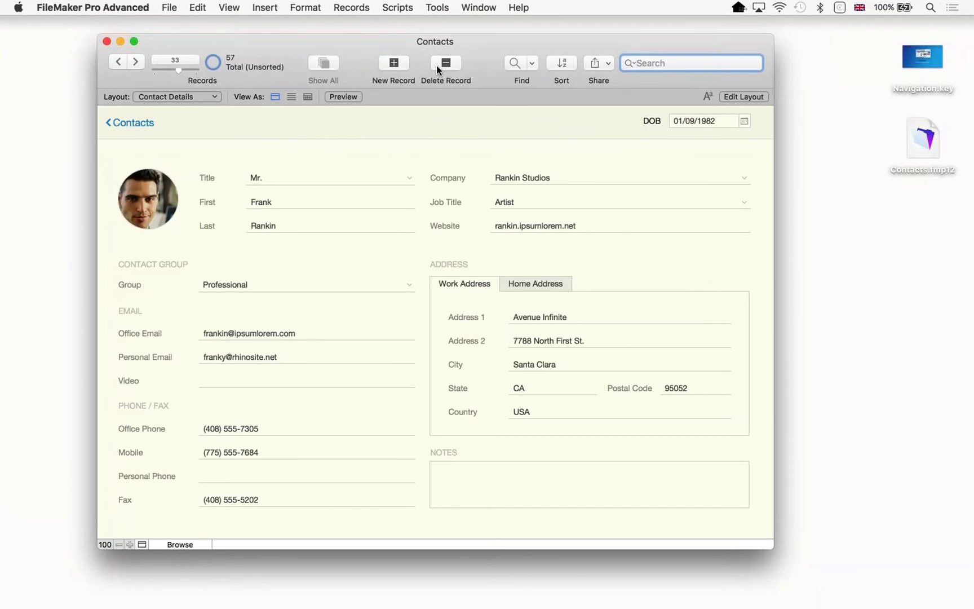
type("professional")
key("Return")
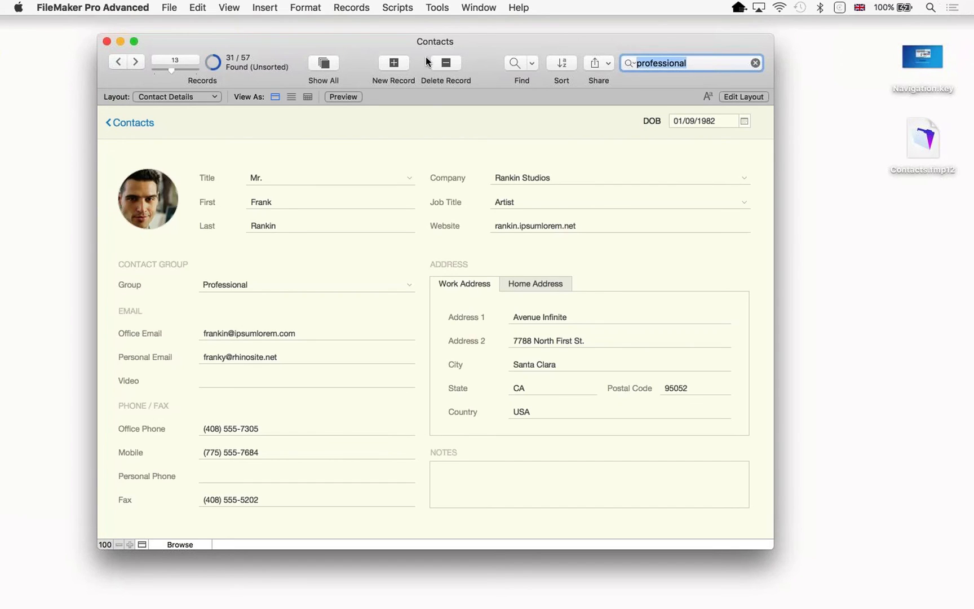
Browse back and forth through the contacts in the quick find's found set, checking which field contains Professional
left_click(119, 62)
left_click(118, 62)
left_click(120, 62)
left_click(120, 62)
left_click(120, 61)
left_click(120, 62)
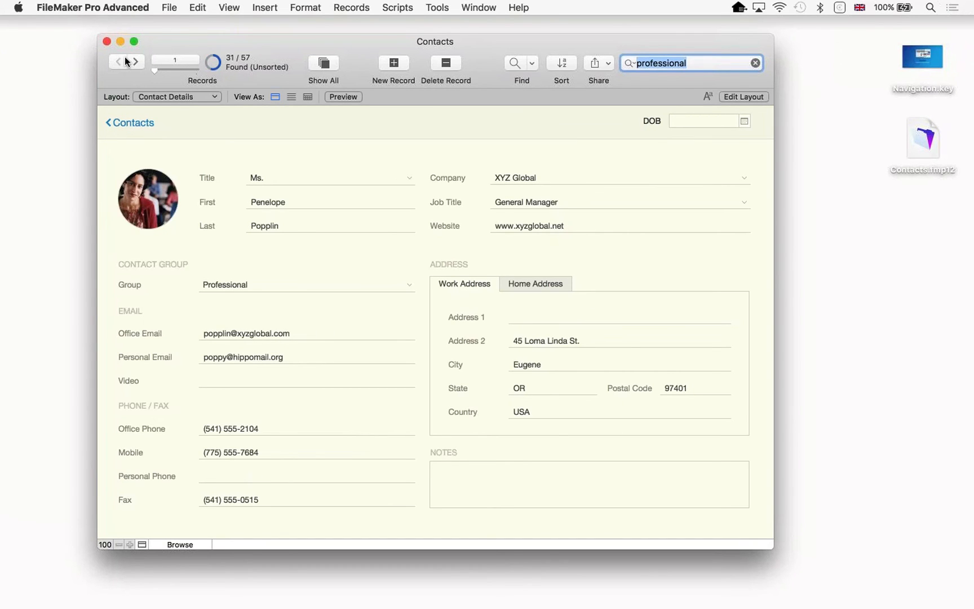
left_click(135, 61)
left_click(135, 61)
left_click(135, 61)
left_click(135, 60)
left_click(134, 61)
left_click(135, 61)
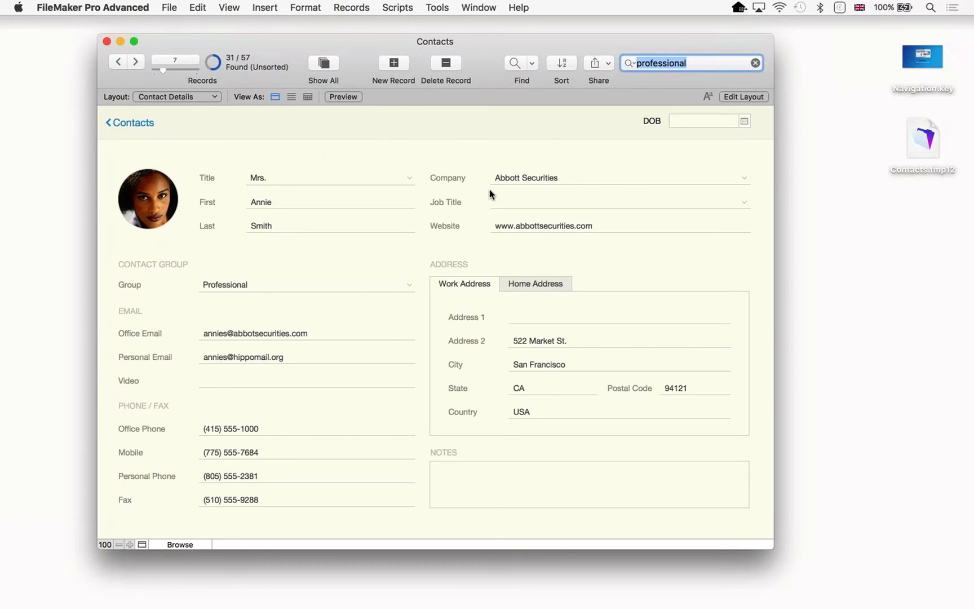
left_click(590, 172)
left_click(465, 170)
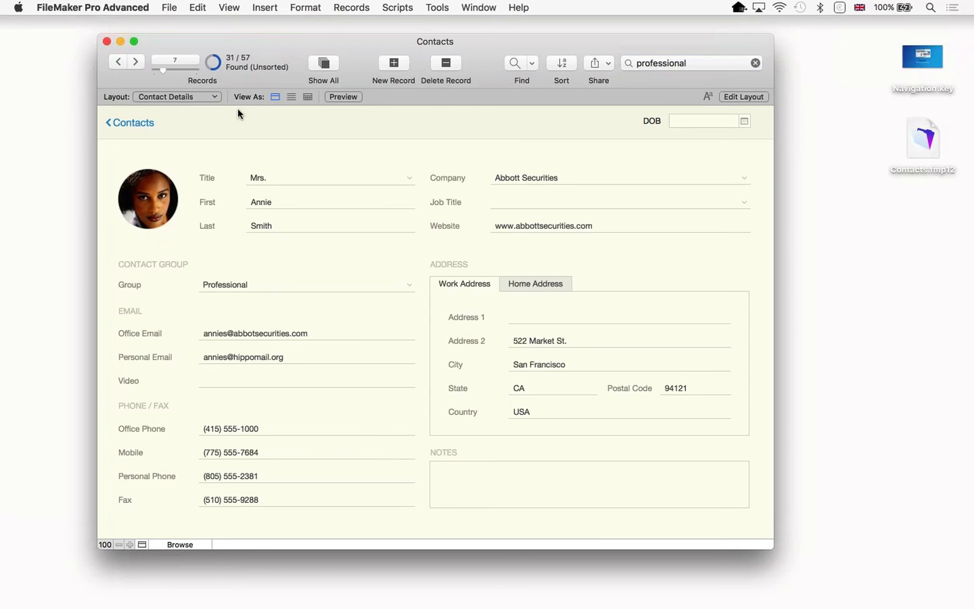
left_click(120, 61)
left_click(119, 61)
left_click(119, 61)
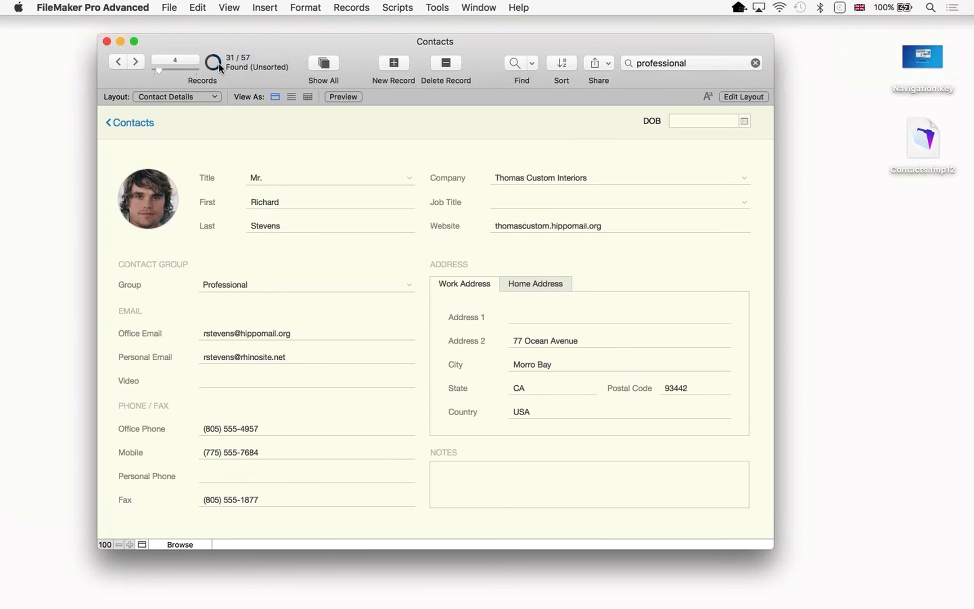
Switch to the omitted records and change the first contact's company to Thomas Custom Interiors Professional
left_click(217, 63)
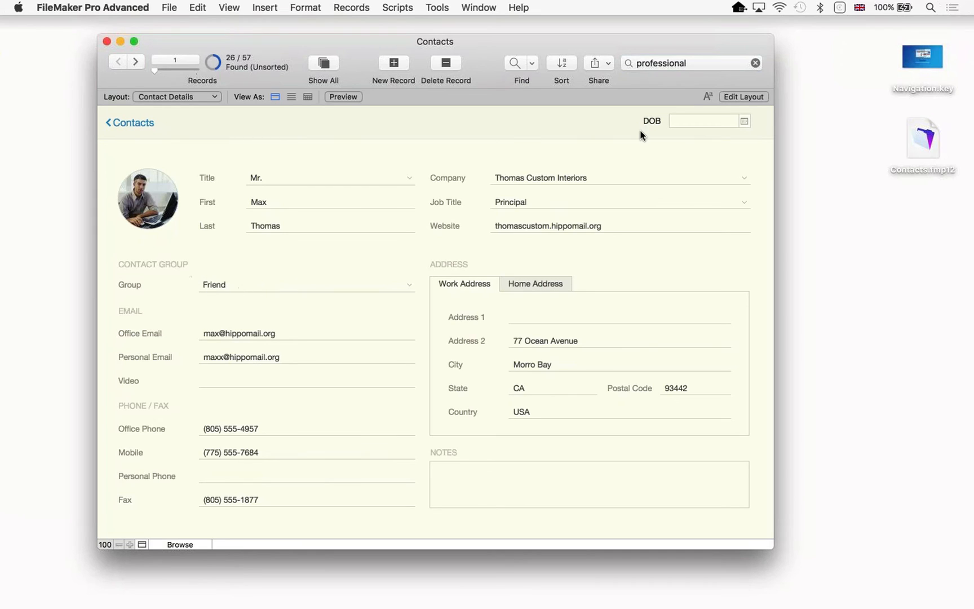
left_click(614, 177)
key("Right")
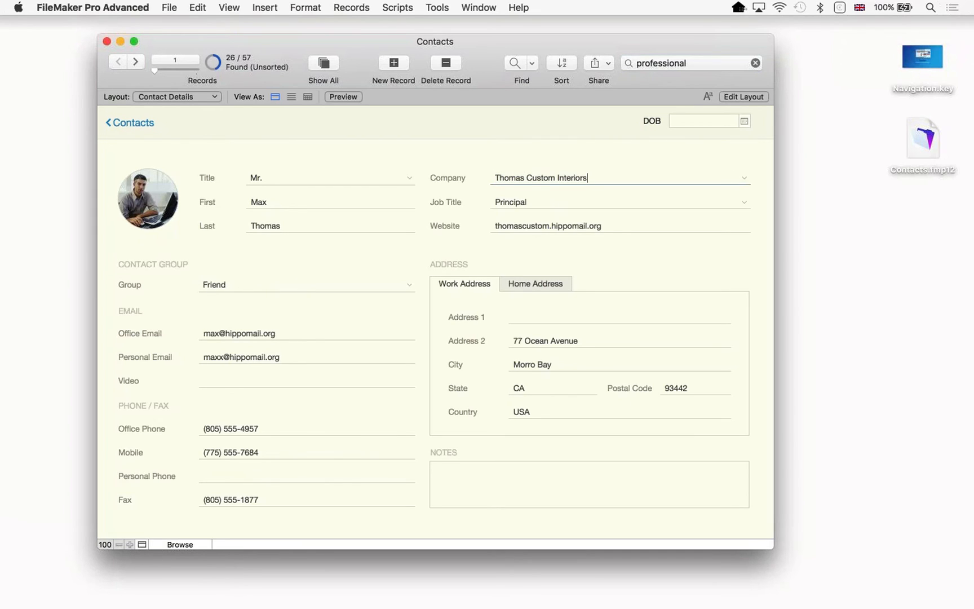
type("Professional")
key("Tab")
Repeat the quick find for professional and browse the neighbouring contacts in the new found set
left_click(690, 63)
key("Return")
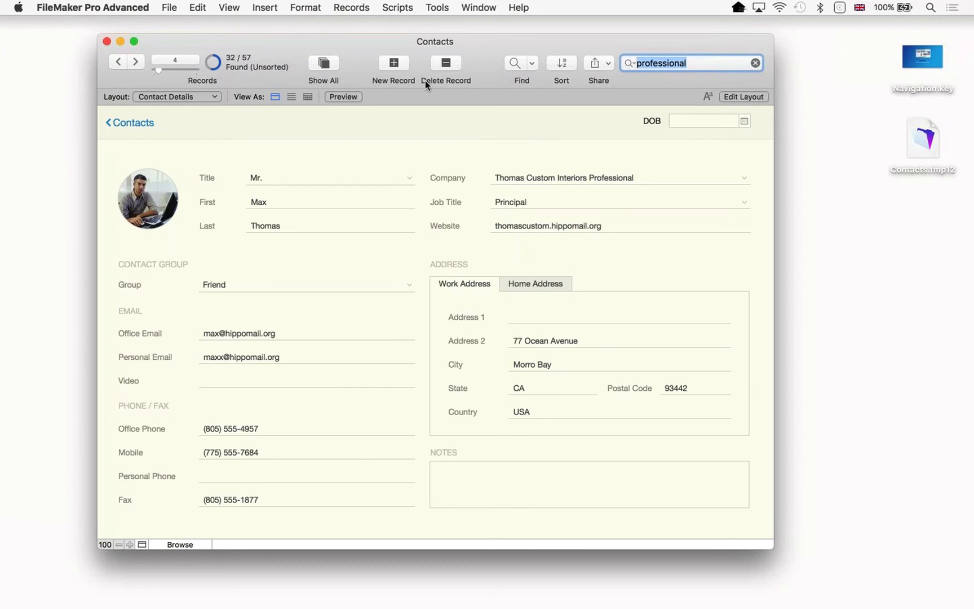
left_click(133, 60)
left_click(133, 60)
left_click(133, 61)
left_click(133, 60)
left_click(116, 61)
left_click(116, 61)
left_click(116, 62)
left_click(116, 61)
Switch the Contact Details layout to Layout mode and widen the Contacts window to fit it
left_click(180, 544)
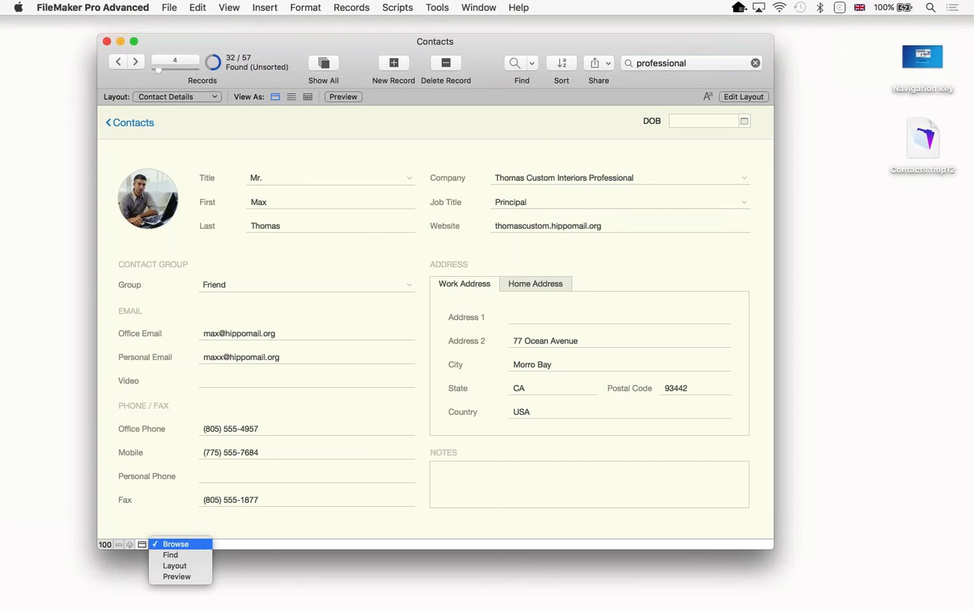
left_click(170, 565)
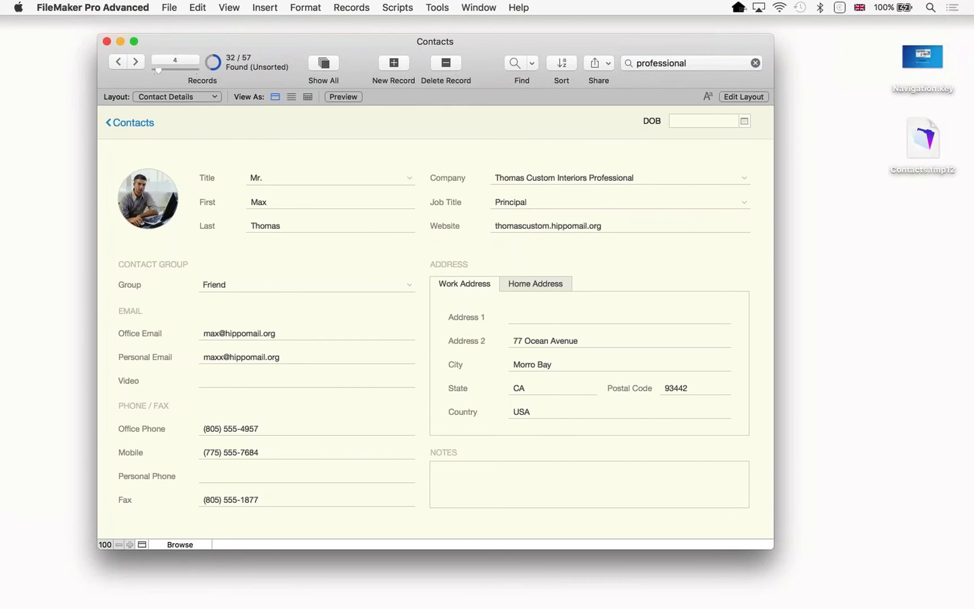
left_click_drag(772, 548, 870, 551)
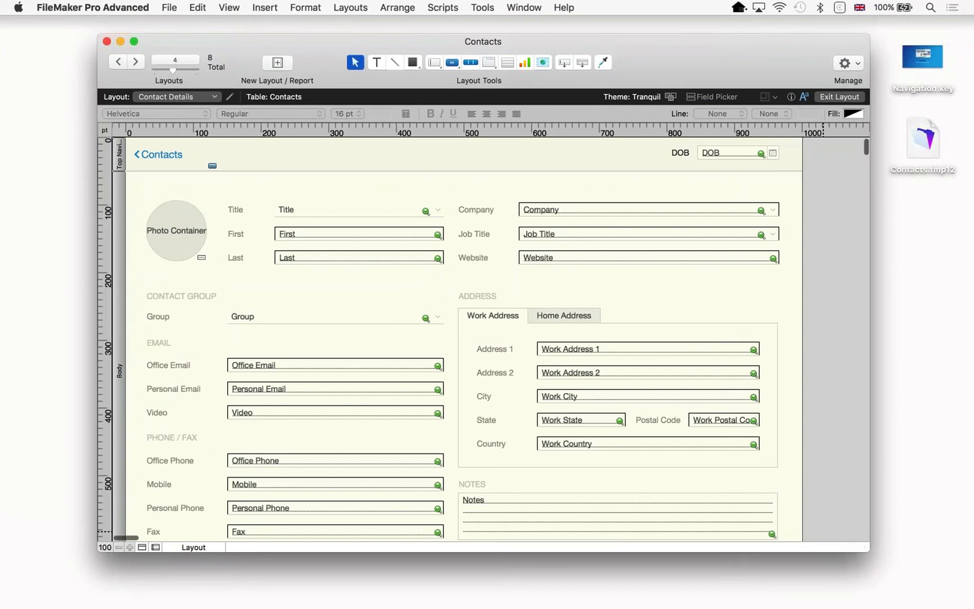
Examine the Quick Find badges on the layout's fields, selecting the Title and First fields in turn
left_click(422, 213)
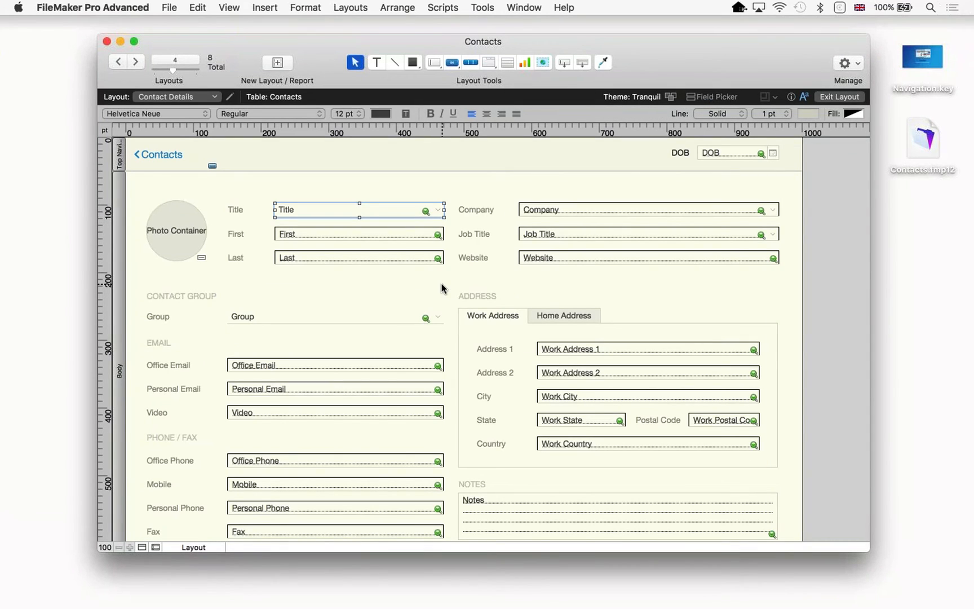
left_click(410, 252)
left_click(410, 217)
left_click(417, 231)
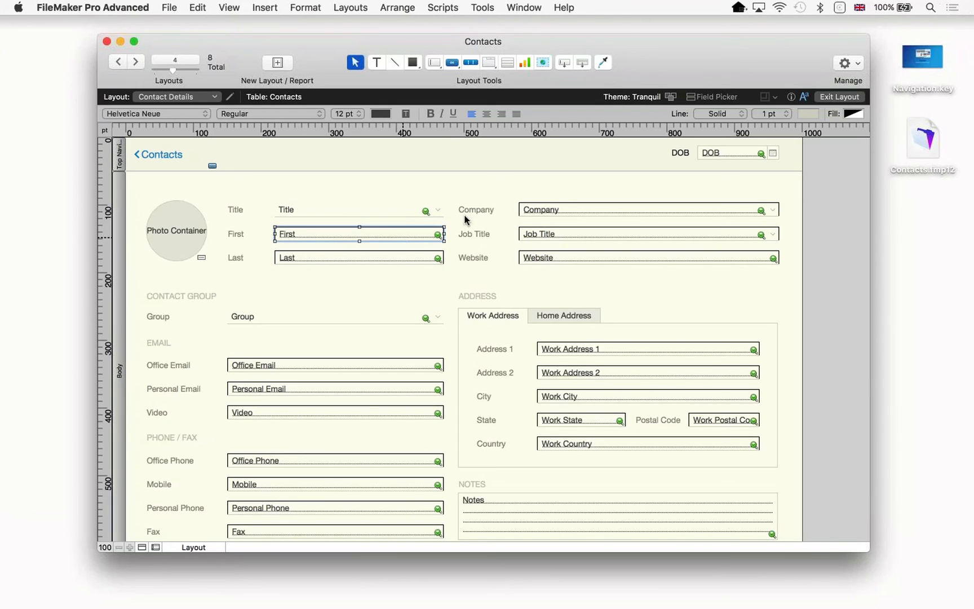
left_click(383, 221)
left_click(380, 211)
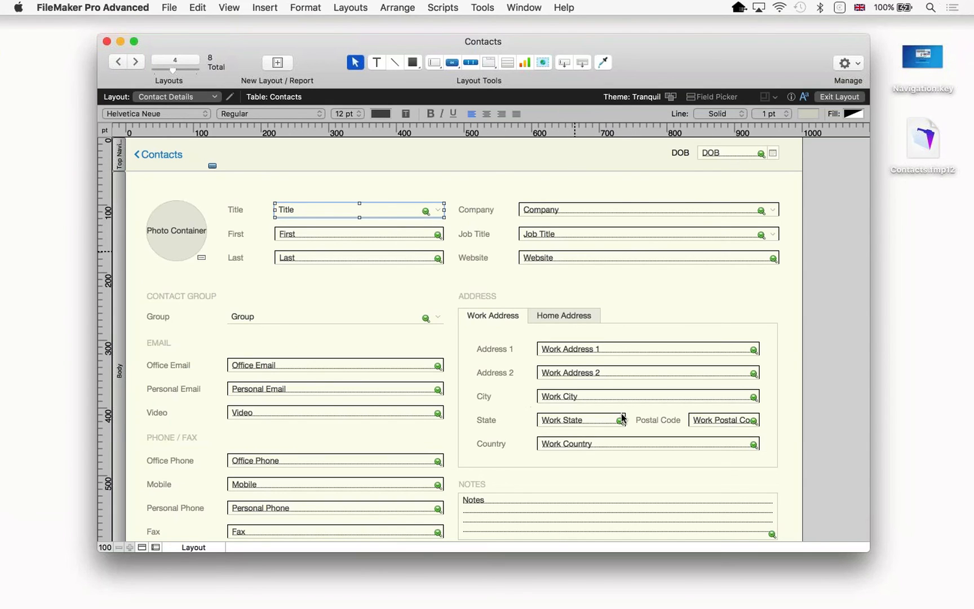
scroll(621, 414, "down", 5)
scroll(621, 418, "up", 5)
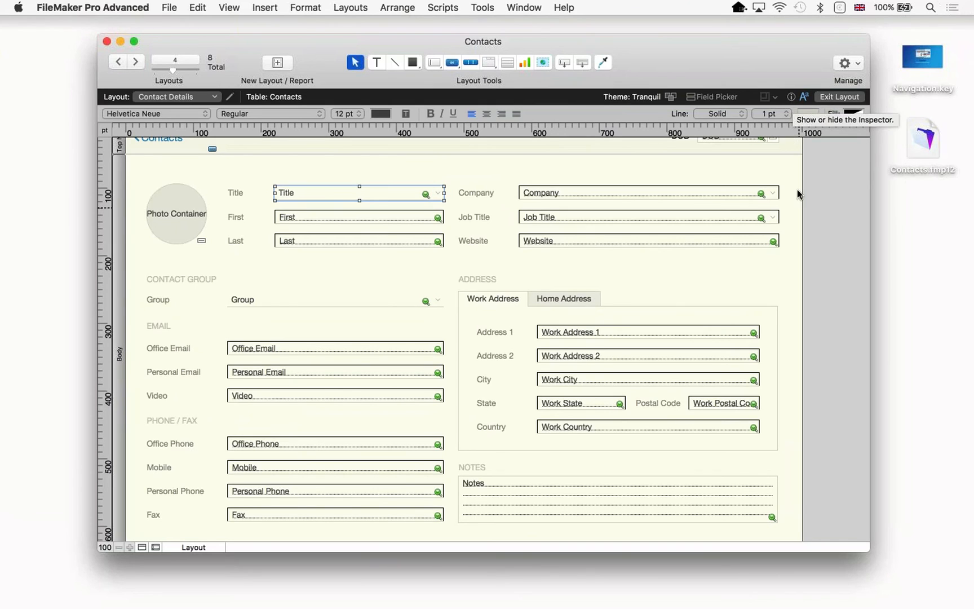
Exclude the Title field from Quick Find in the Inspector's Behavior settings
left_click(790, 99)
left_click_drag(624, 65, 771, 61)
scroll(762, 183, "up", 1)
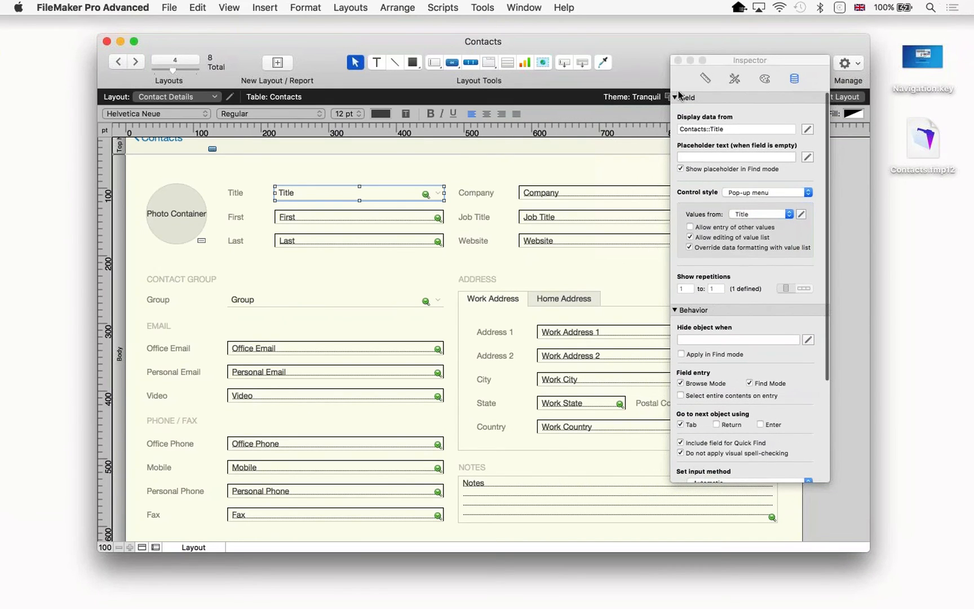
left_click(719, 75)
left_click(795, 79)
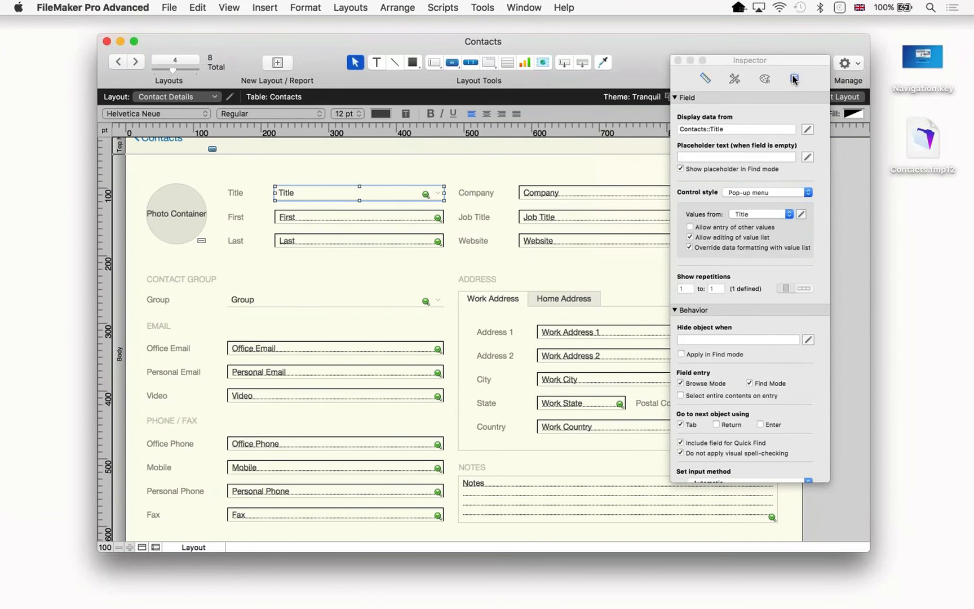
scroll(776, 292, "down", 3)
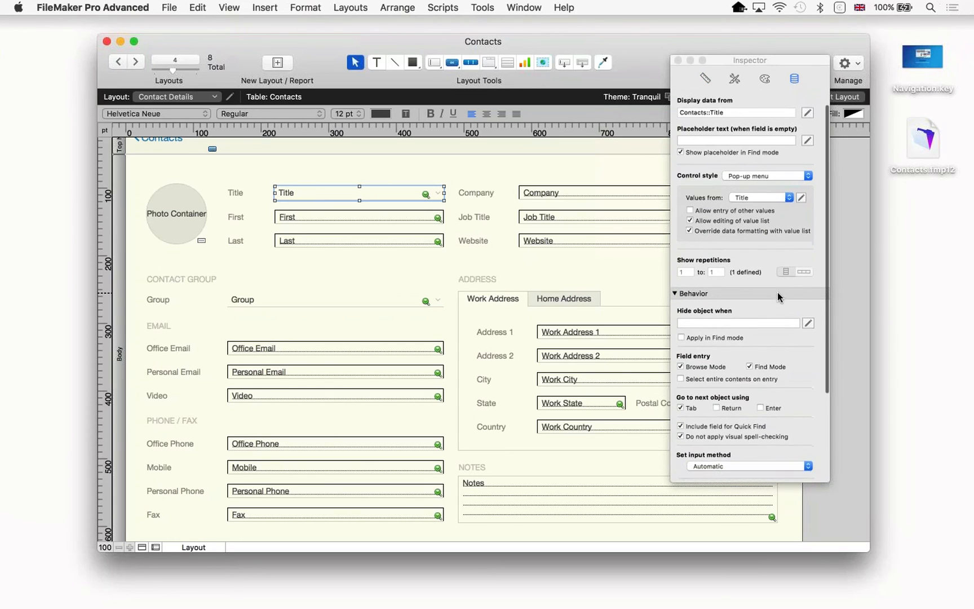
scroll(777, 292, "down", 2)
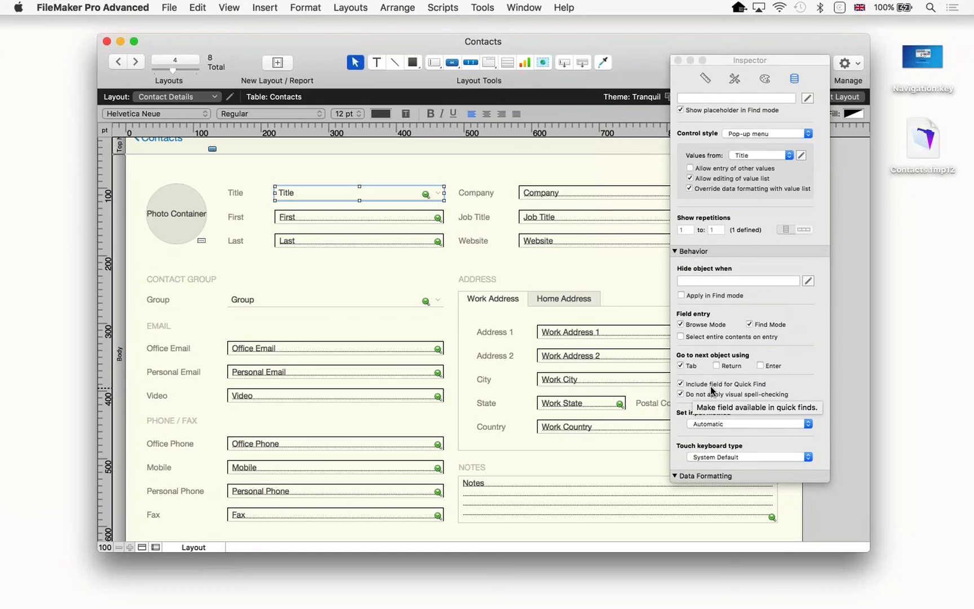
left_click(681, 394)
left_click(680, 383)
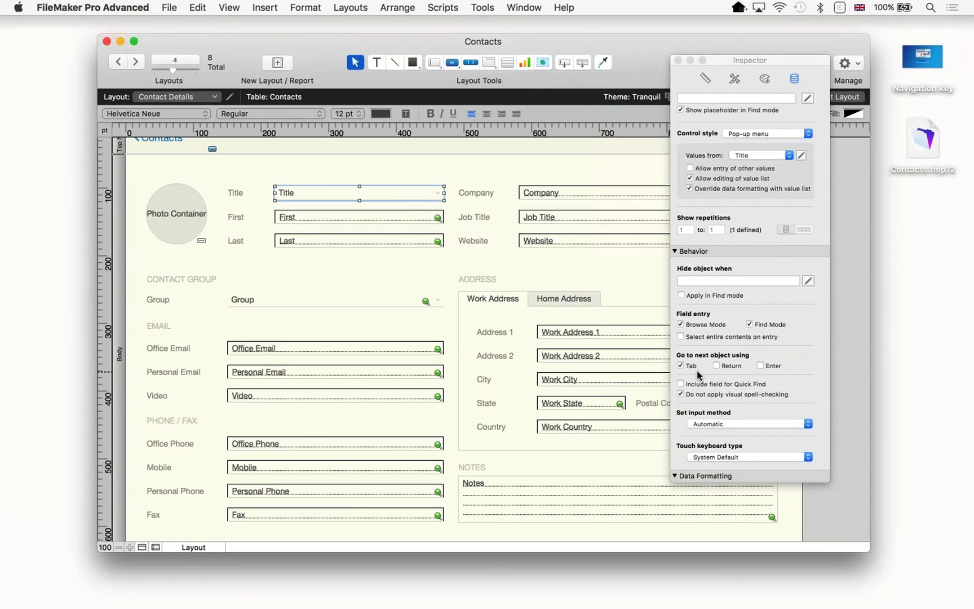
left_click(681, 384)
left_click_drag(723, 60, 686, 85)
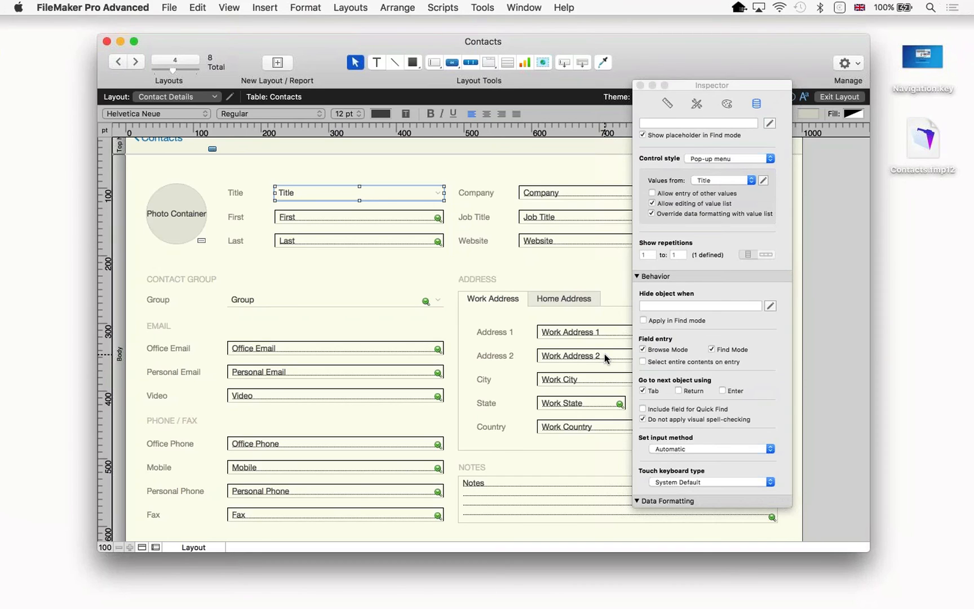
Close the Inspector, exit Layout mode saving the layout changes, and move the Contacts window slightly higher
left_click(641, 86)
left_click(838, 97)
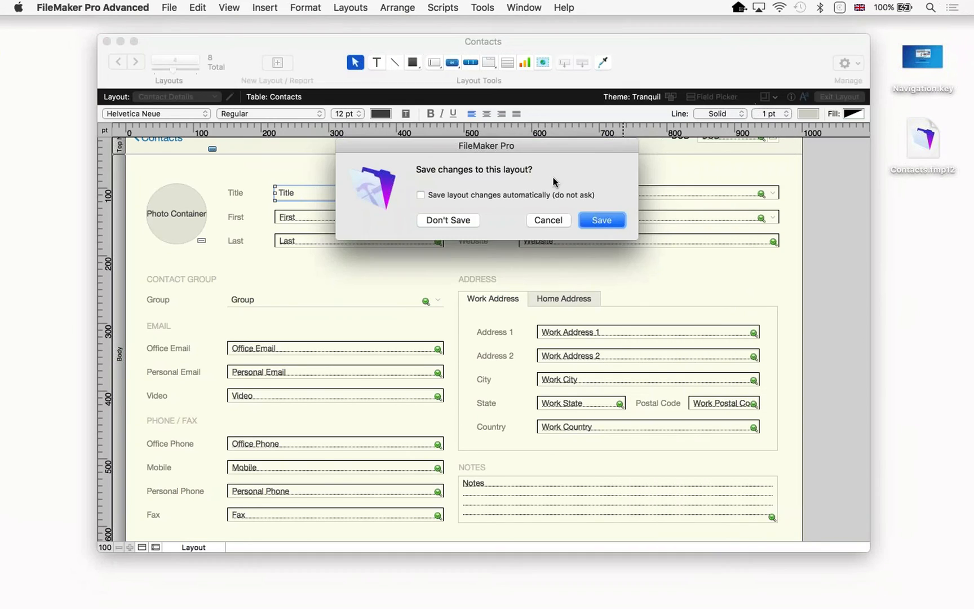
left_click(608, 222)
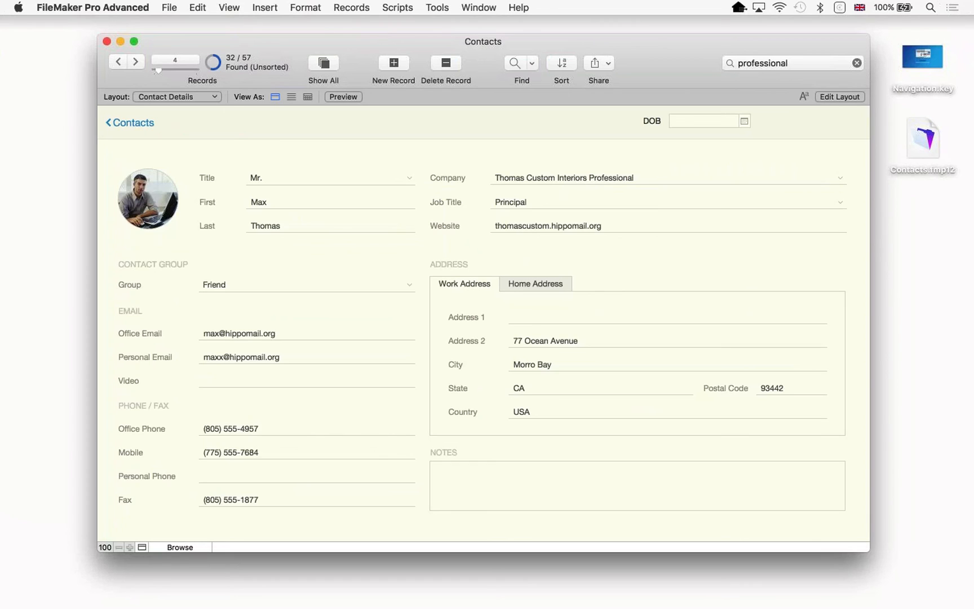
left_click_drag(479, 52, 479, 43)
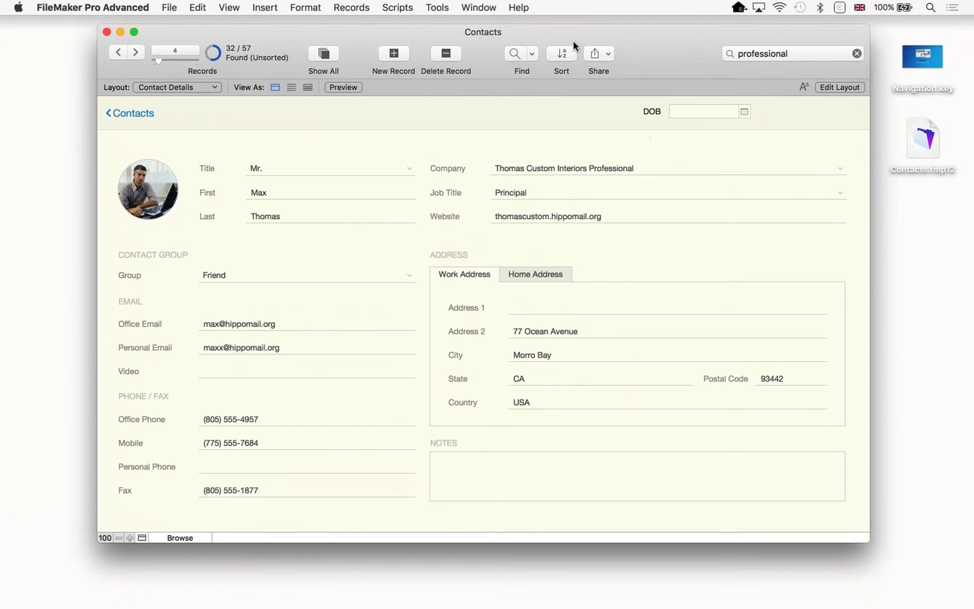
Add the First field to the sort order after Initial and Name, and leave the sort settings with the records unsorted
left_click(561, 57)
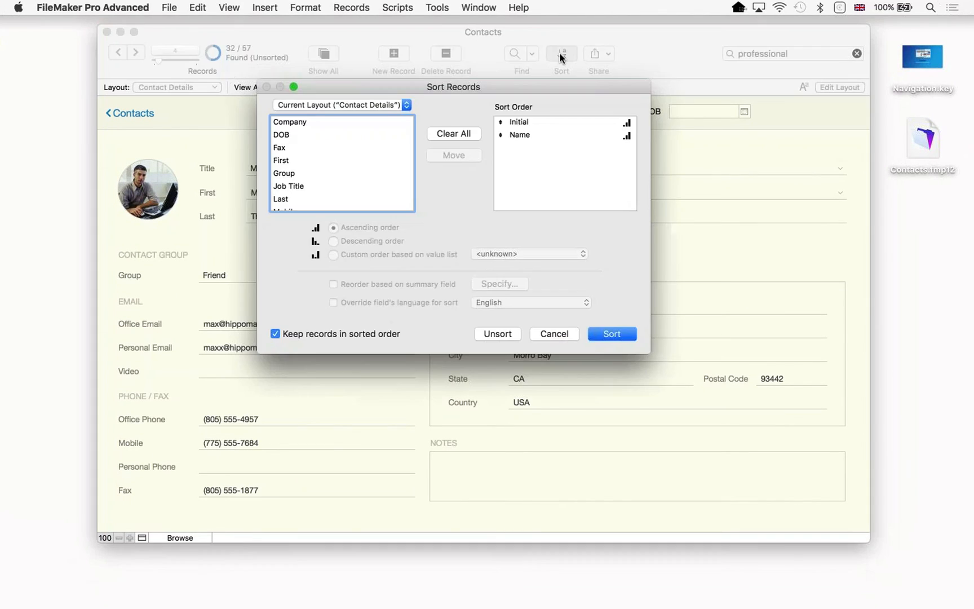
left_click(544, 122)
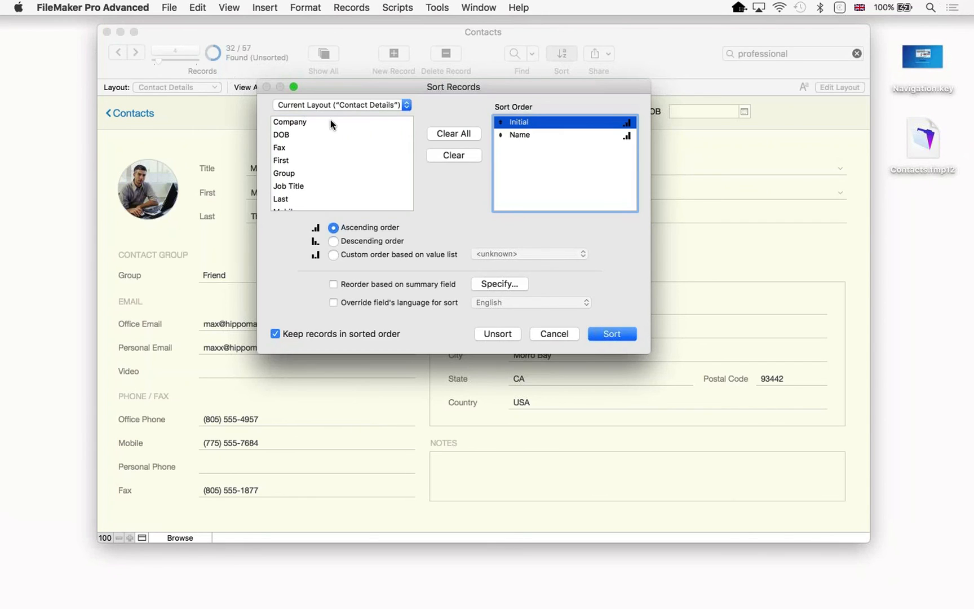
scroll(366, 148, "down", 10)
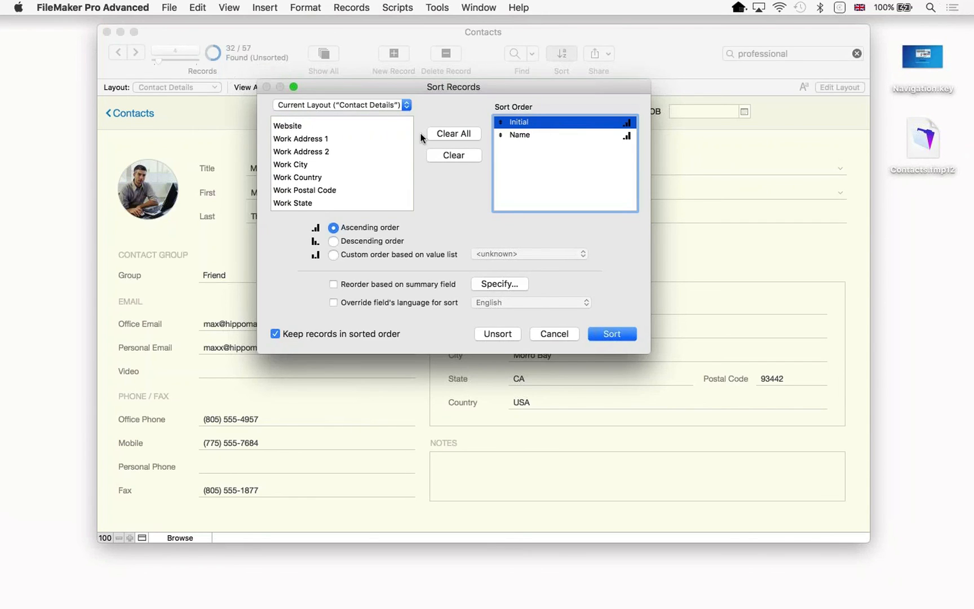
scroll(304, 136, "up", 6)
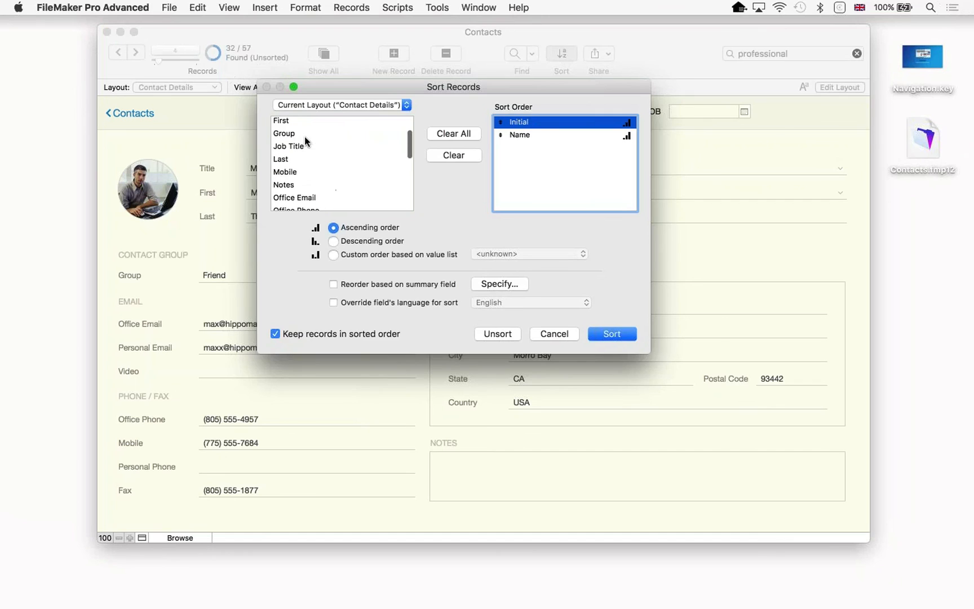
double_click(302, 122)
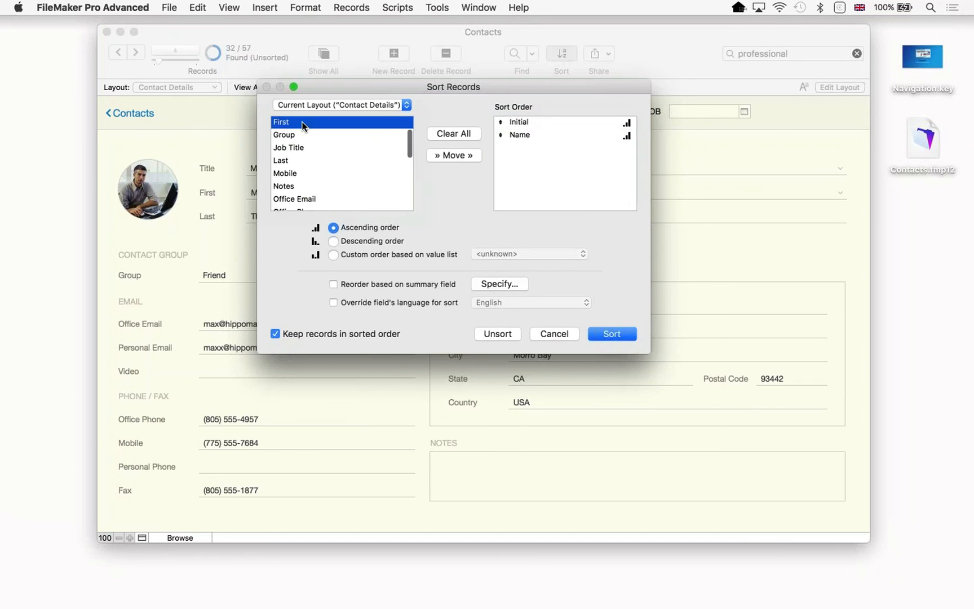
left_click(548, 123)
left_click(531, 134)
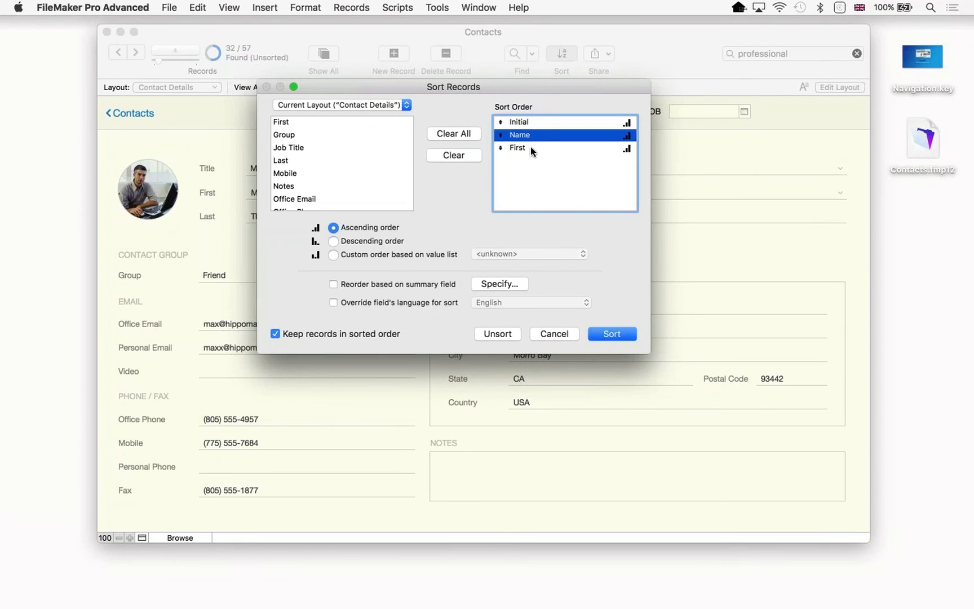
left_click(531, 124)
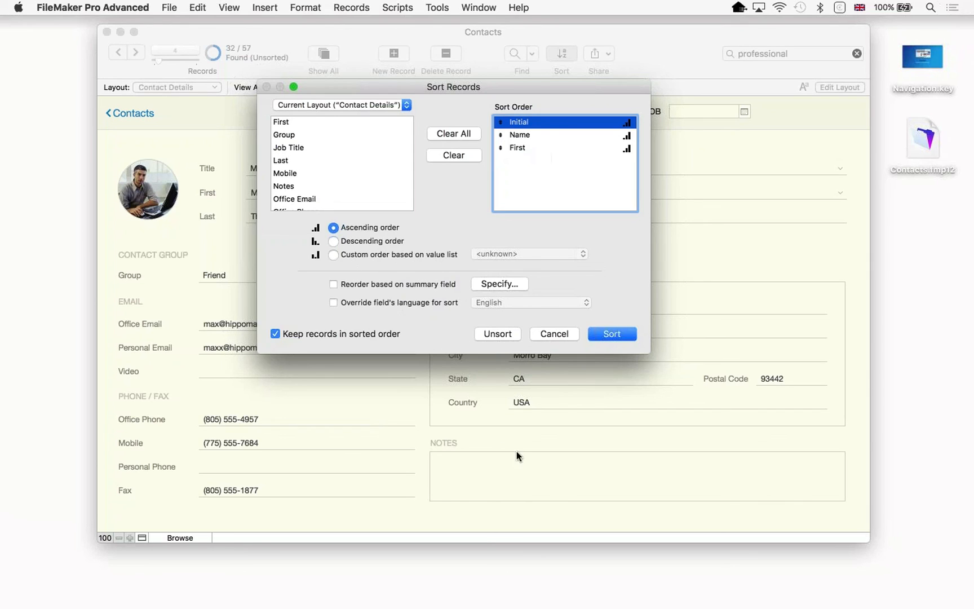
left_click(498, 333)
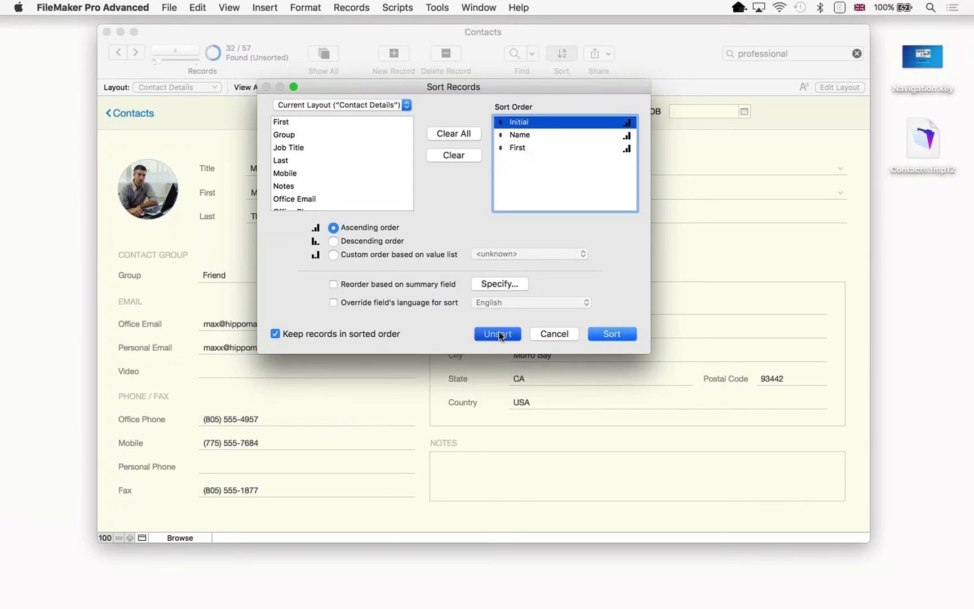
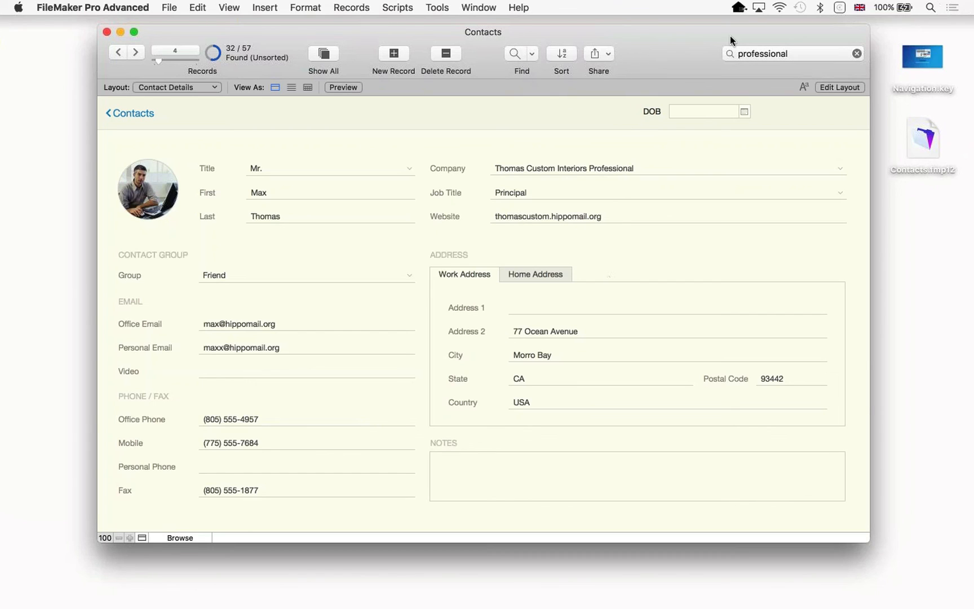
Create a new Table layout for Computer showing records from Contacts, and quit iTunes
left_click(836, 88)
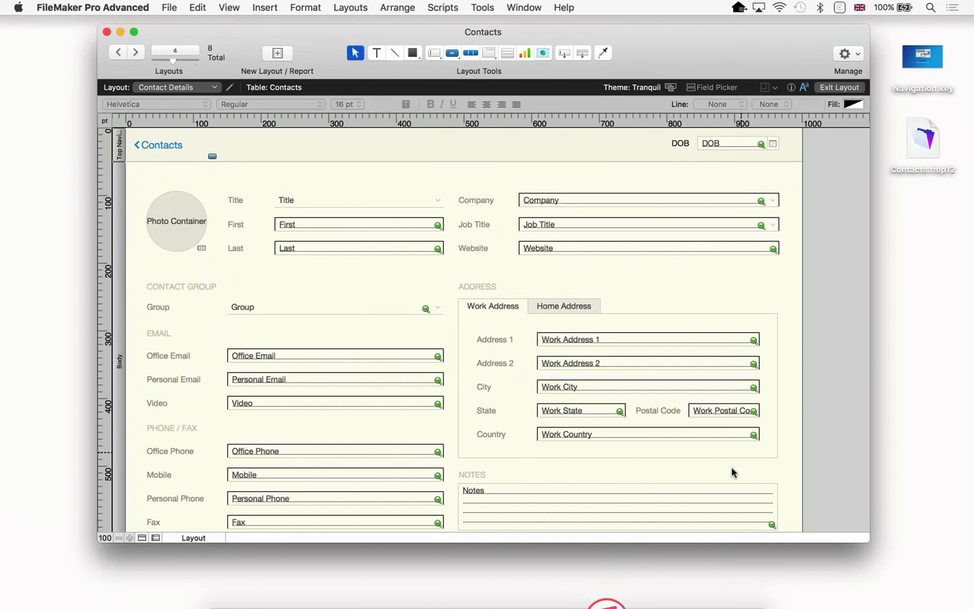
left_click(278, 53)
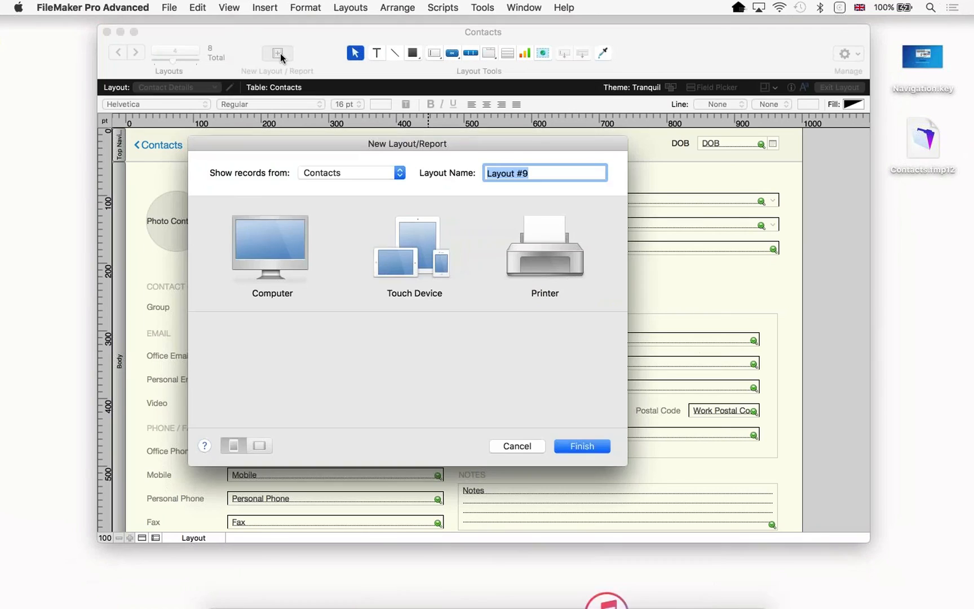
left_click(286, 241)
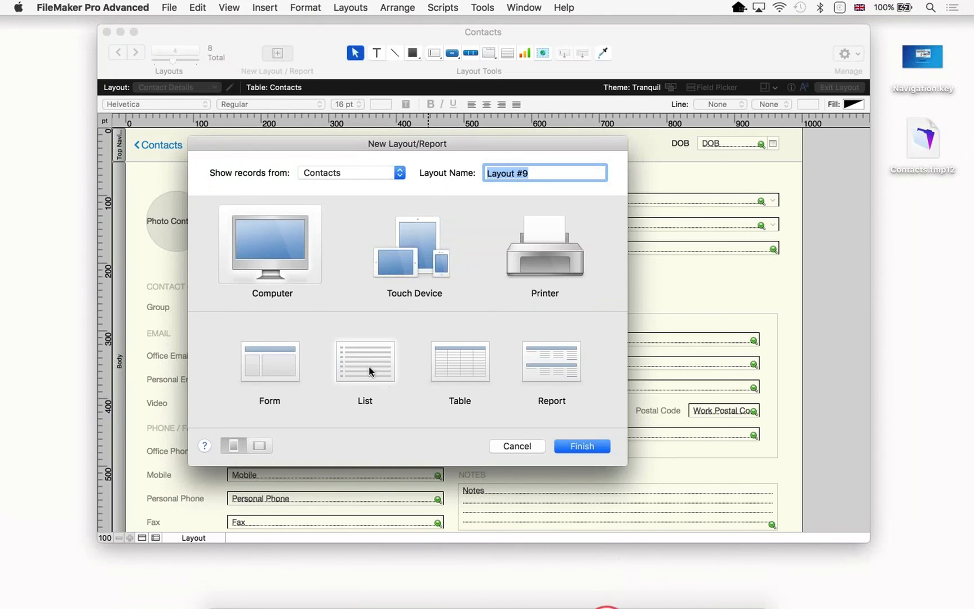
left_click(449, 375)
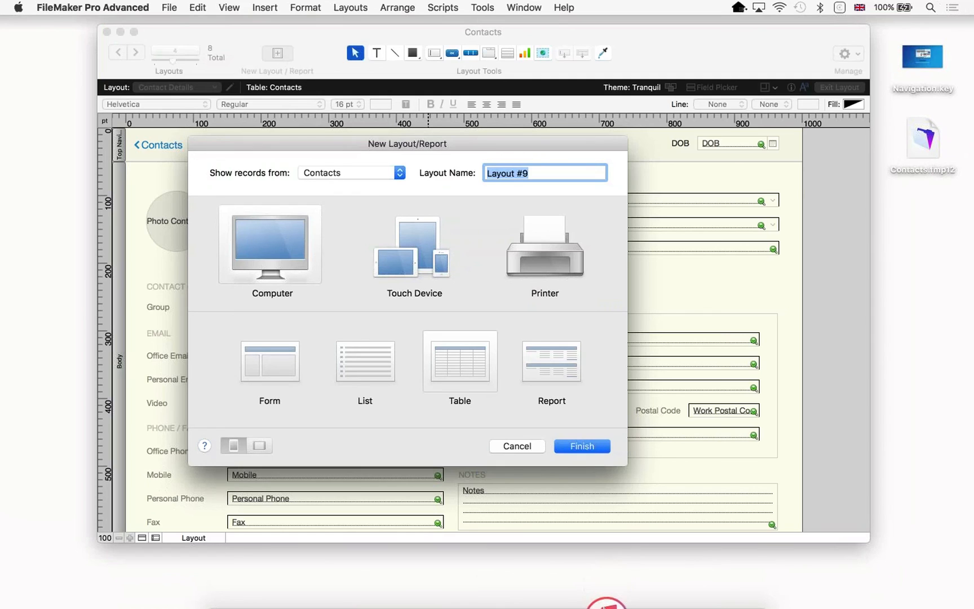
right_click(617, 591)
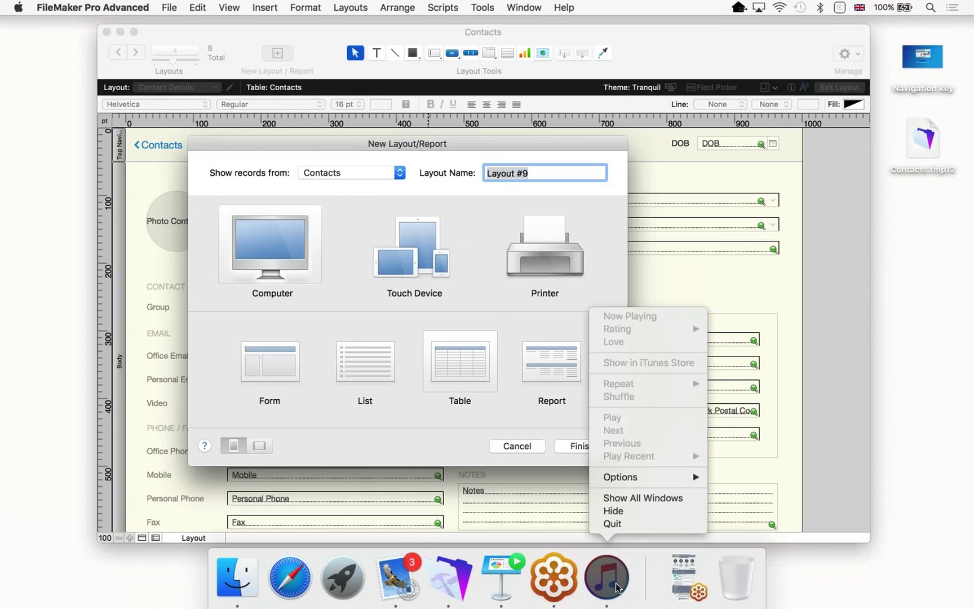
left_click(632, 522)
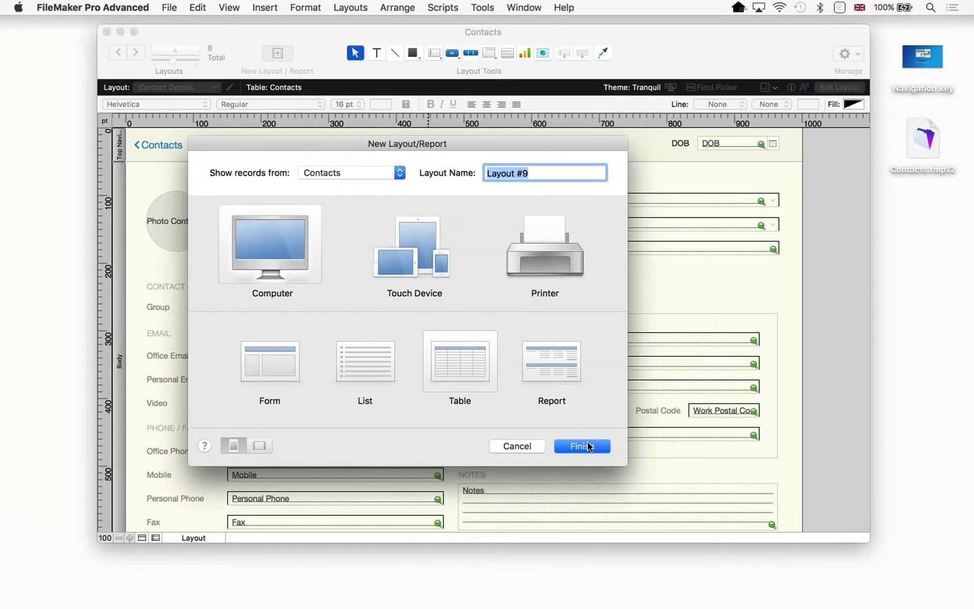
left_click(341, 174)
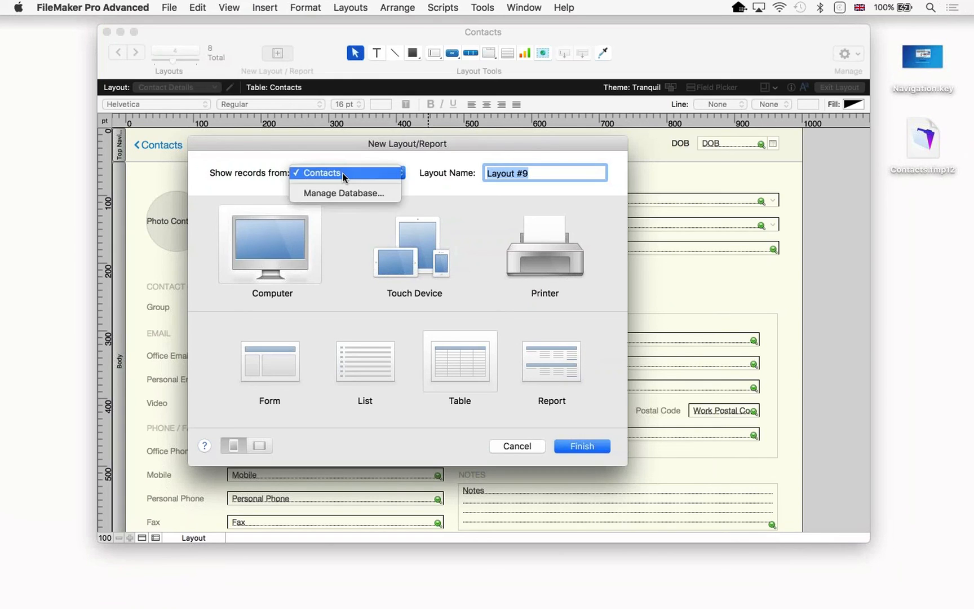
left_click(394, 153)
left_click(595, 440)
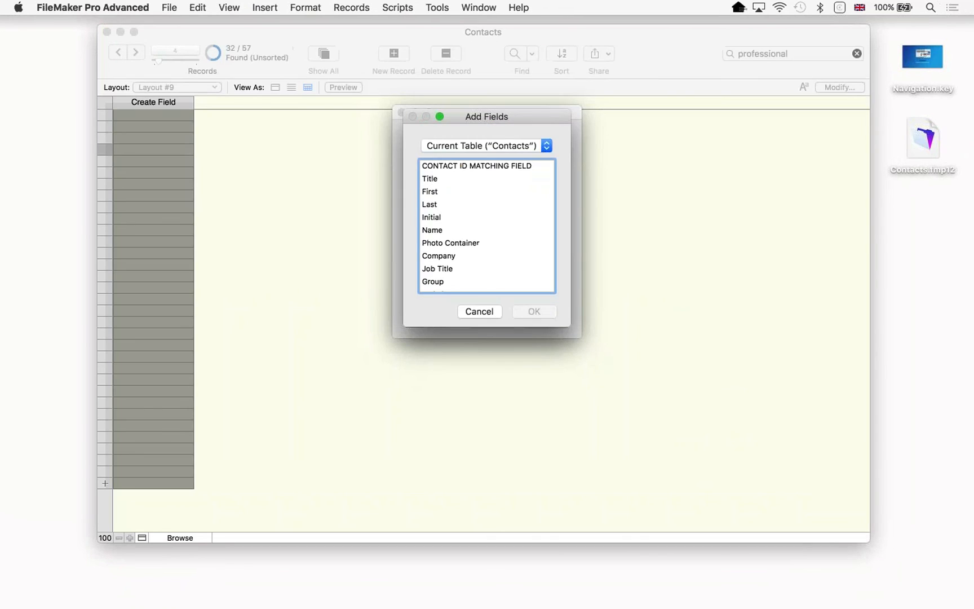
Add the Title field to the new layout's table view
left_click(451, 179)
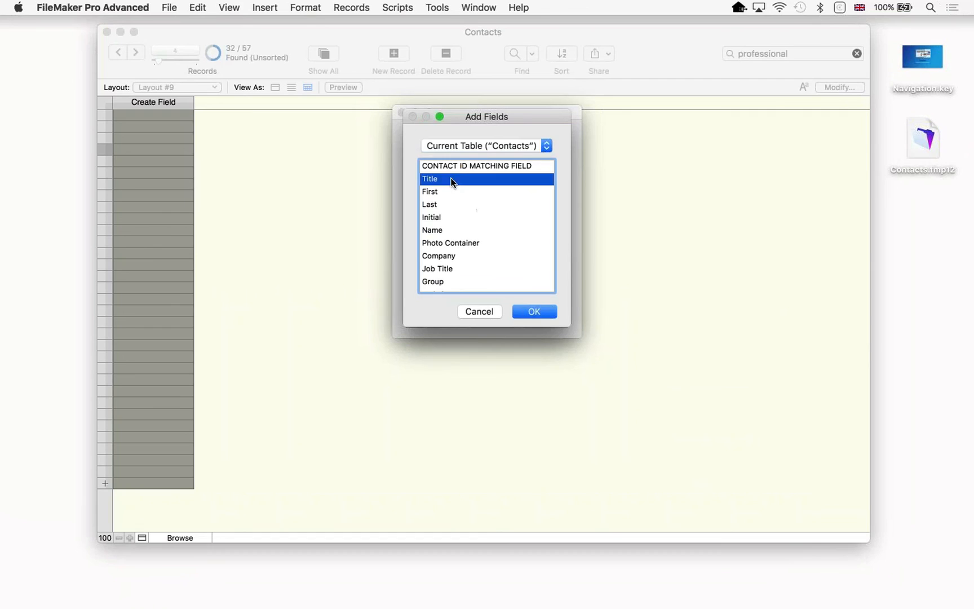
left_click(455, 167)
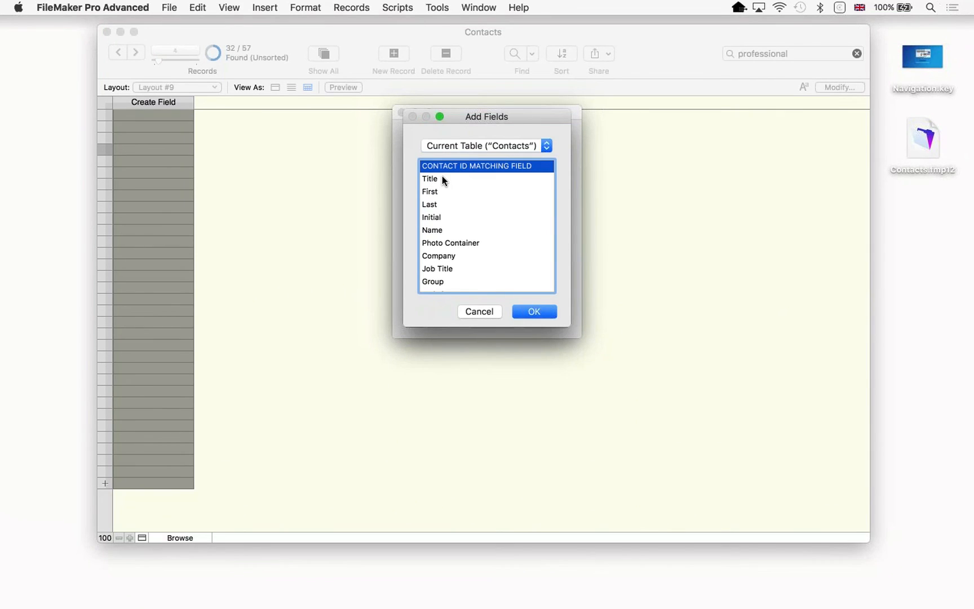
double_click(441, 179)
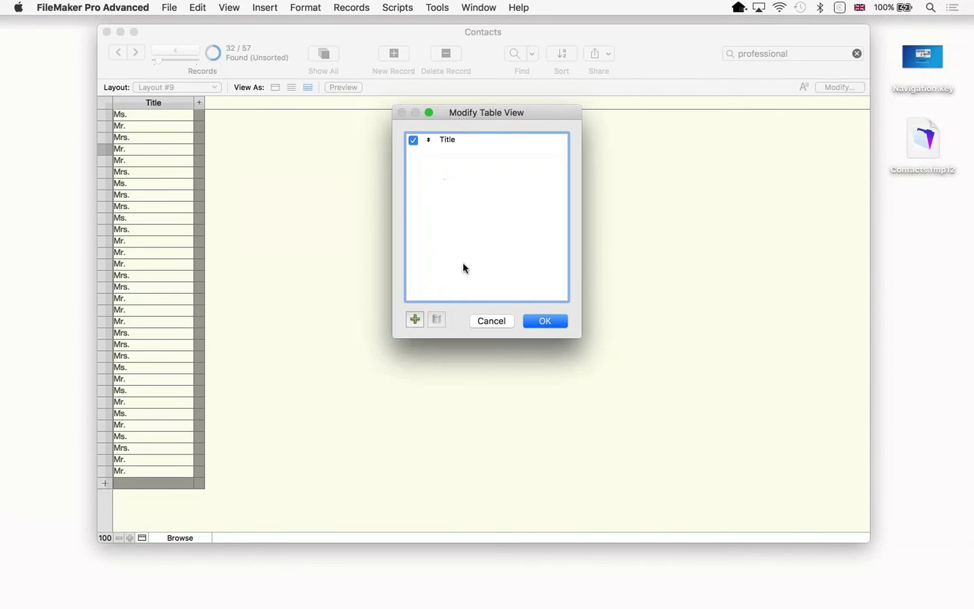
Add the fields from First through Home City to the table view and accept the modified columns
left_click(415, 320)
left_click_drag(449, 191, 461, 287)
scroll(462, 286, "down", 3)
scroll(462, 286, "down", 3)
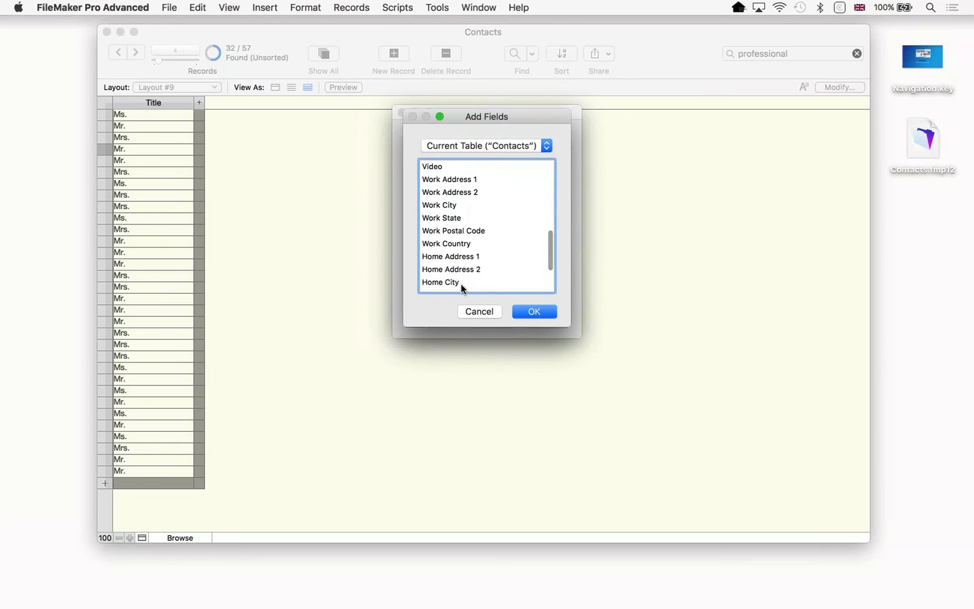
left_click(461, 285, "shift")
left_click(542, 316)
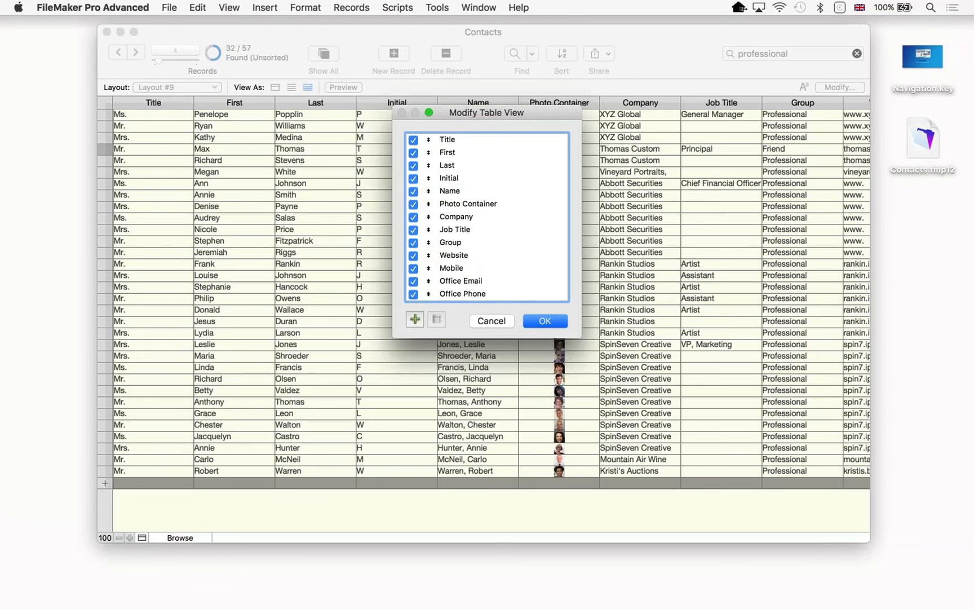
left_click(537, 322)
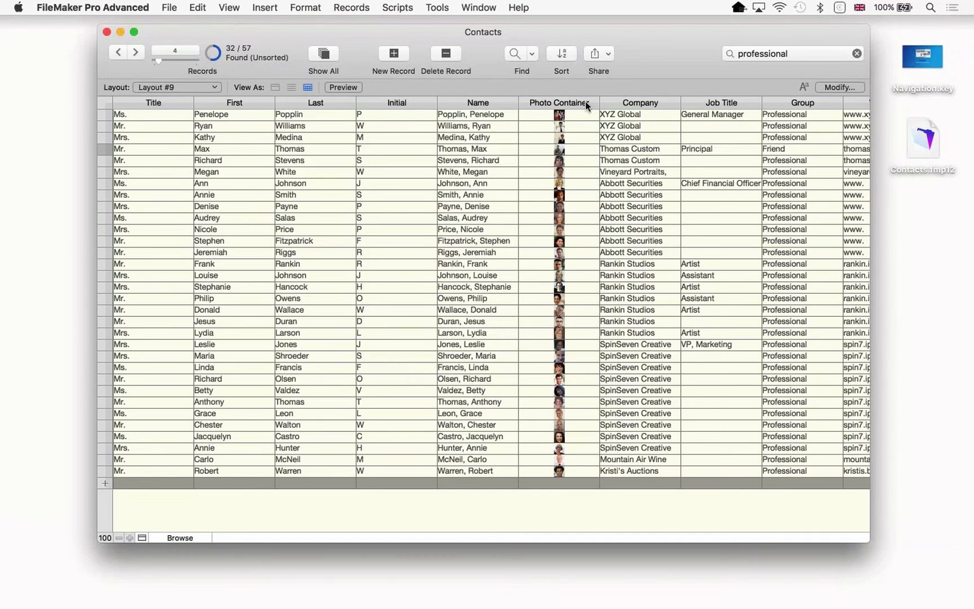
Remove First, Name and Initial from the sort order and unsort the records
scroll(644, 180, "right", 1)
scroll(644, 179, "right", 5)
scroll(644, 179, "left", 5)
left_click(564, 55)
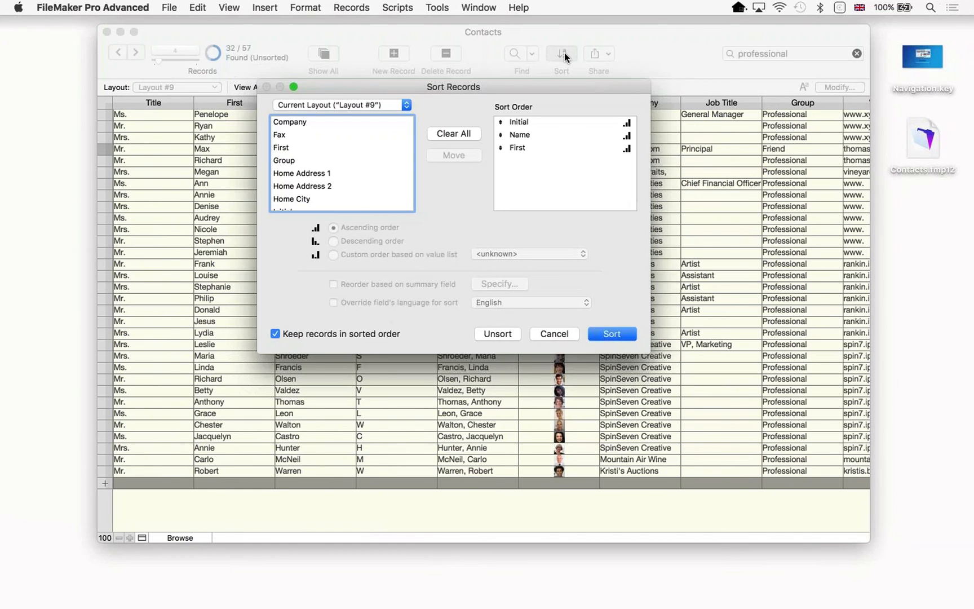
double_click(528, 146)
double_click(522, 133)
double_click(520, 122)
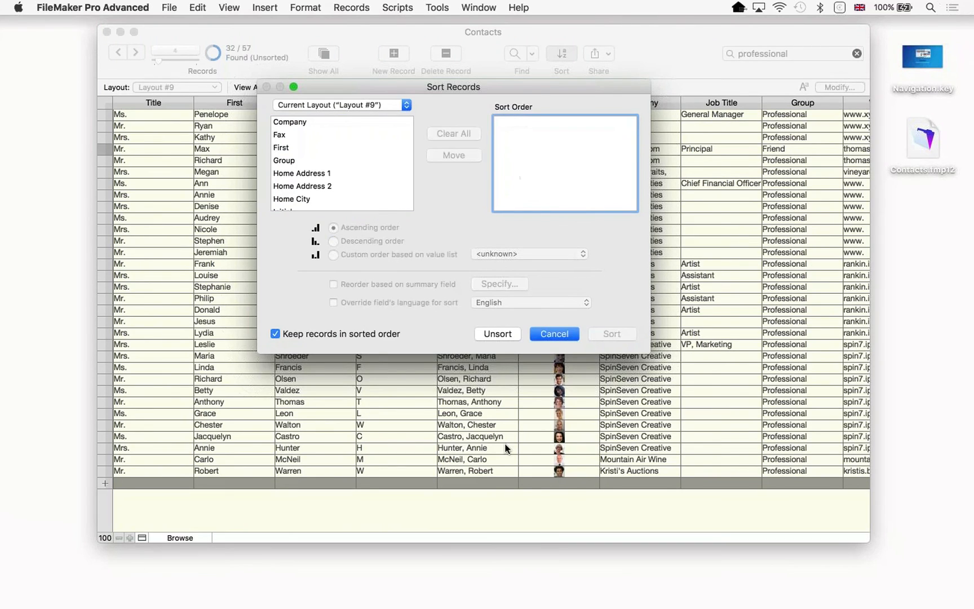
left_click(497, 332)
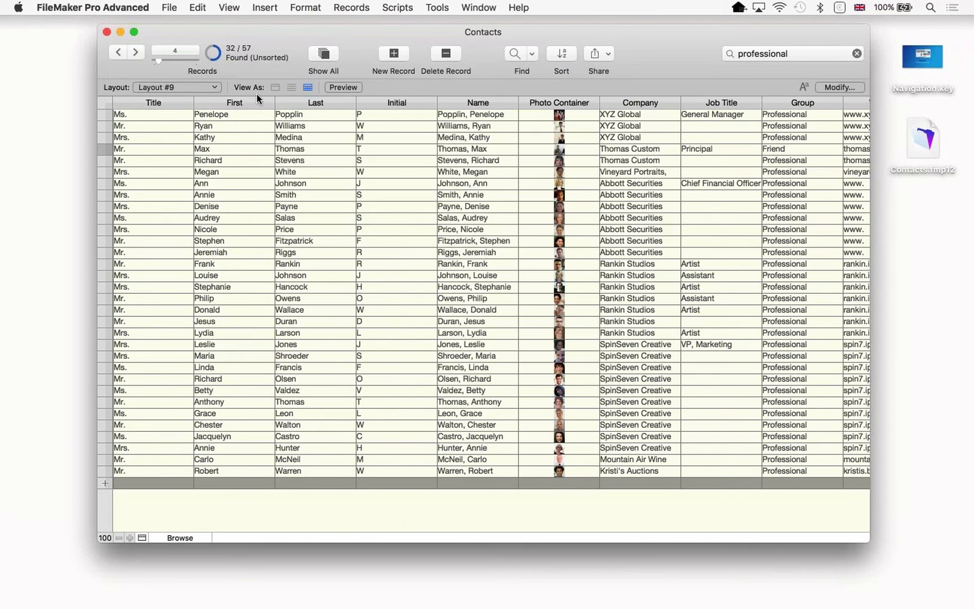
Sort the found records by the First field in ascending order
left_click(562, 53)
left_click(292, 149)
double_click(292, 150)
left_click(541, 122)
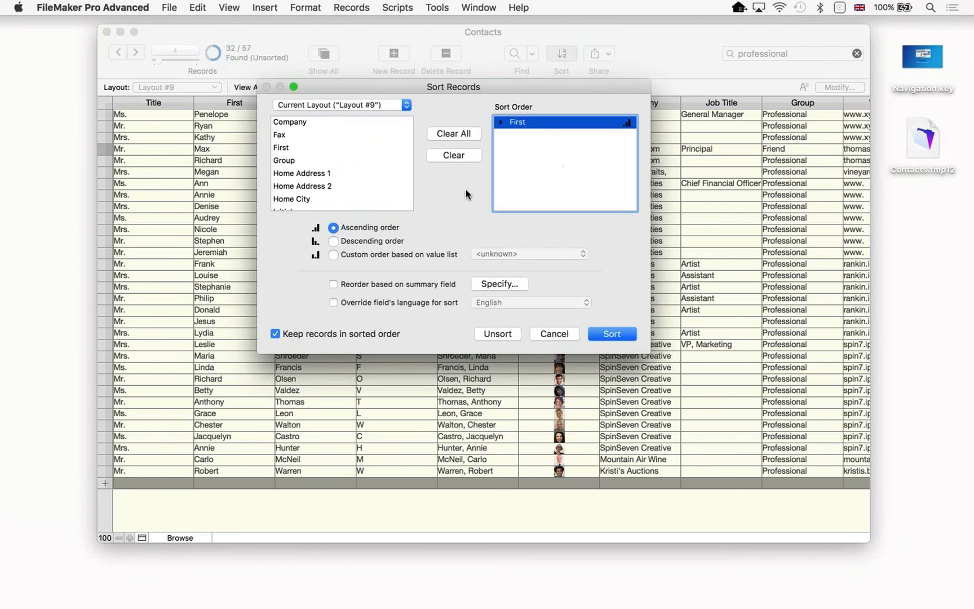
left_click(612, 334)
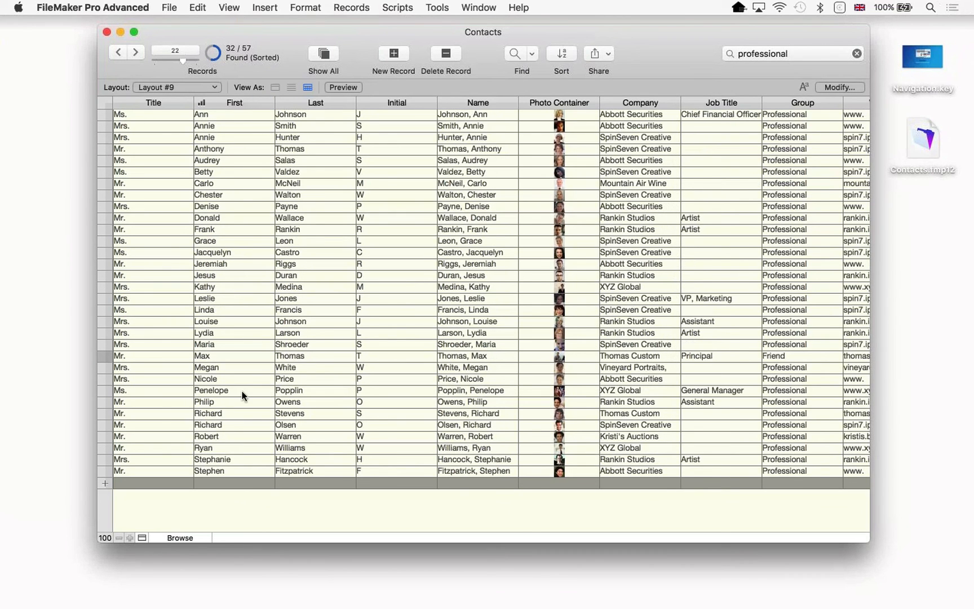
Change the sort on the First field to descending order and re-sort the records
scroll(226, 123, "down", 2)
scroll(223, 137, "up", 2)
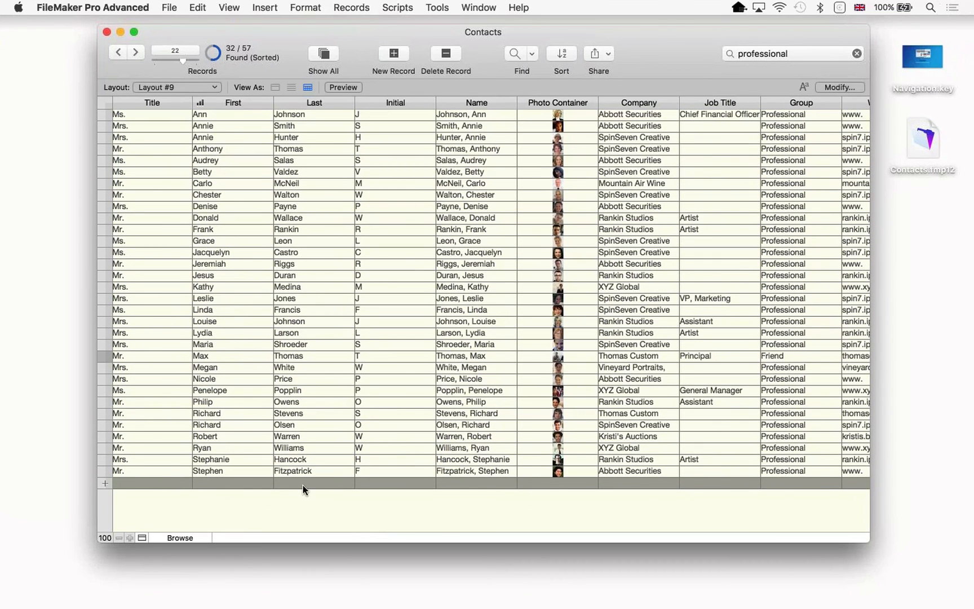
left_click(562, 54)
left_click(527, 122)
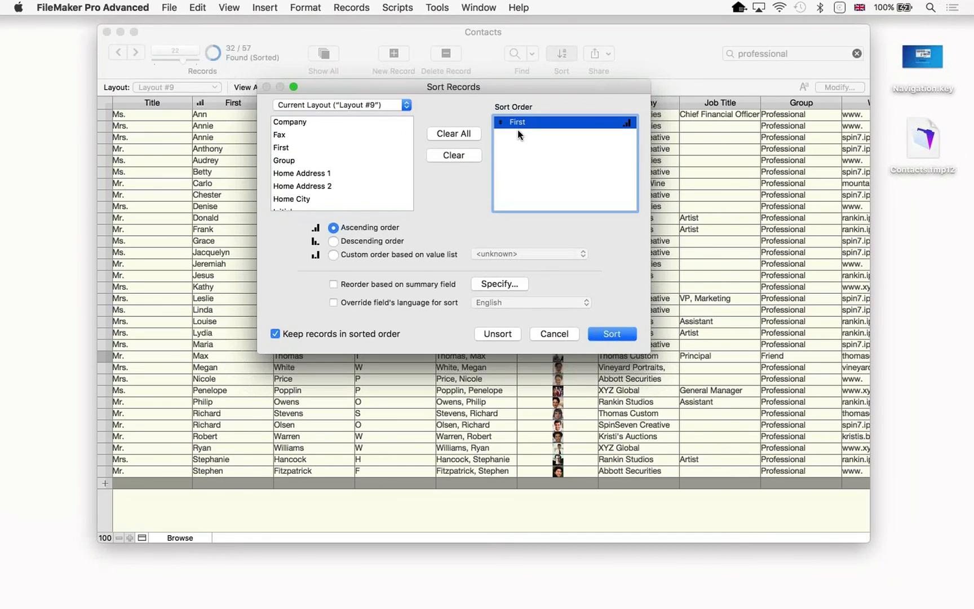
left_click(350, 242)
left_click(608, 336)
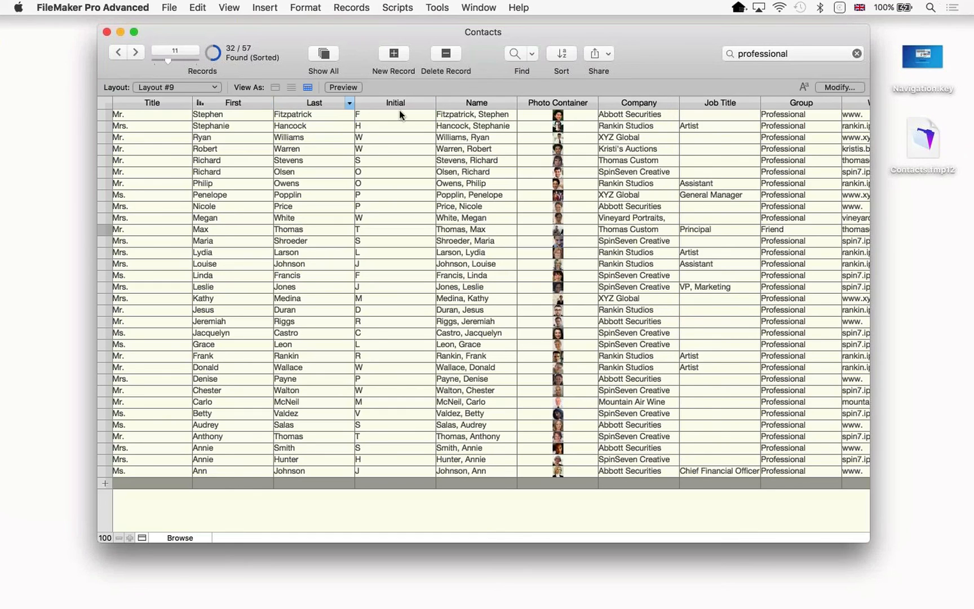
Sort the found records by the Last field in ascending order, in descending order, and in ascending order again
left_click(349, 103)
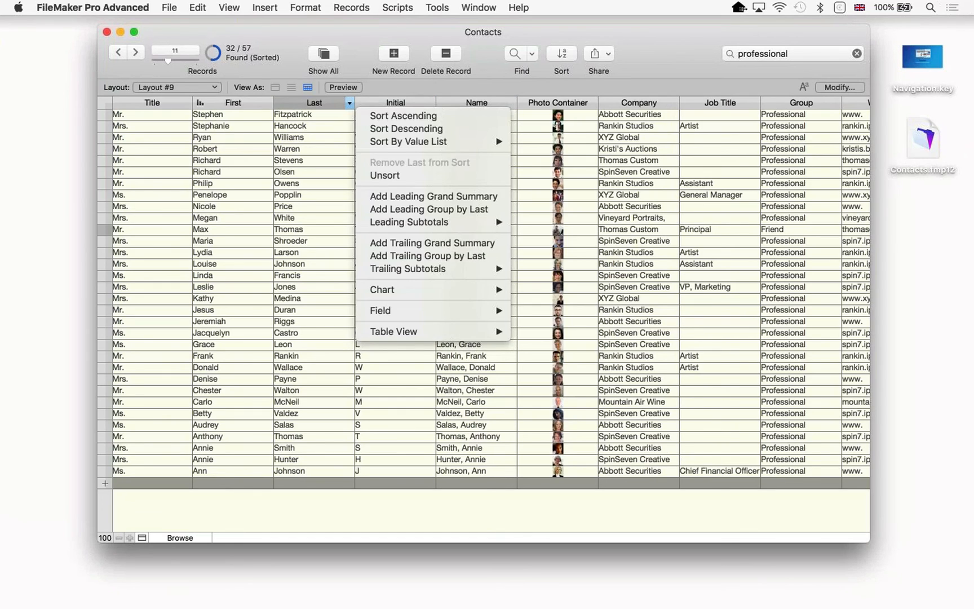
left_click(414, 117)
left_click(349, 103)
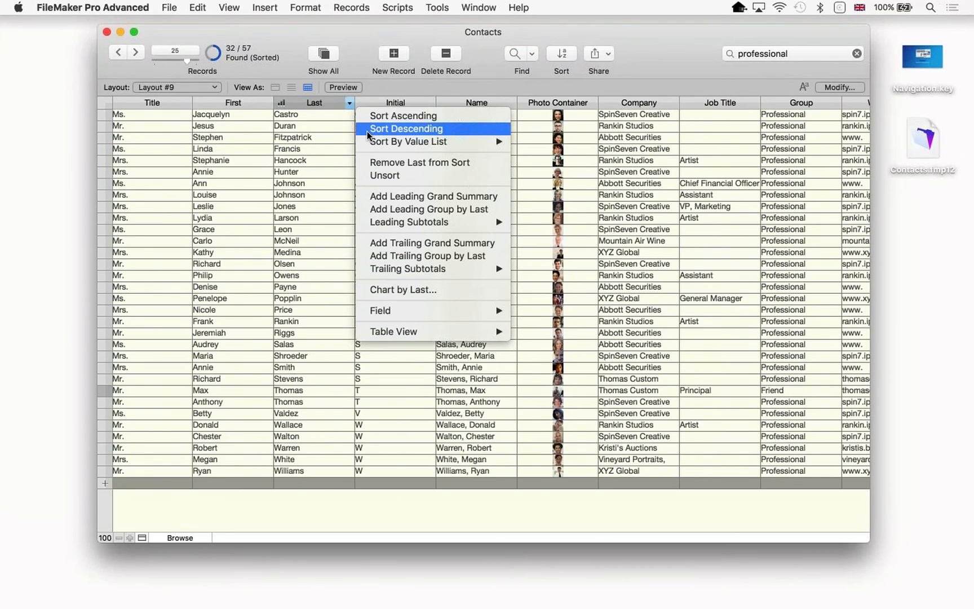
left_click(367, 131)
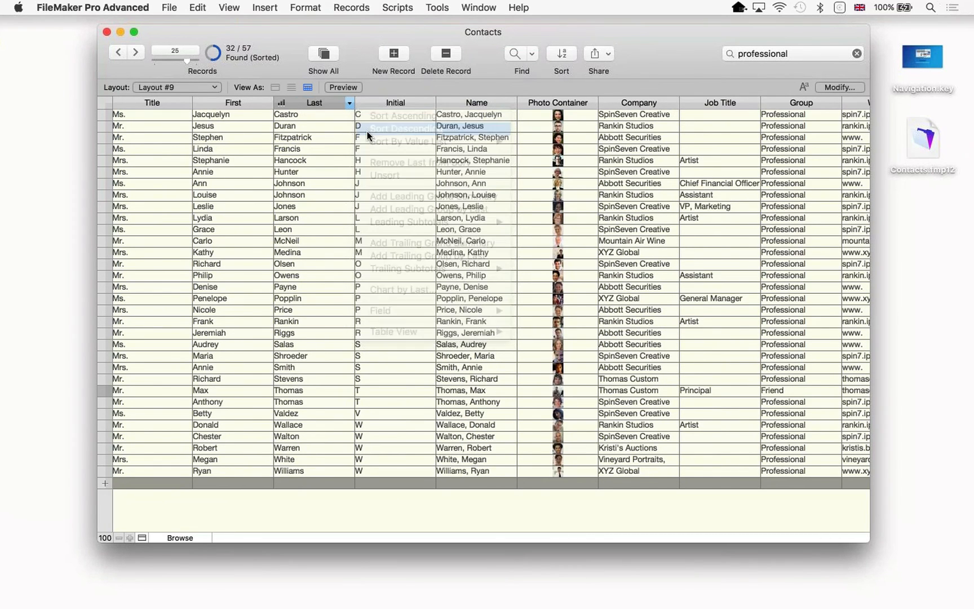
left_click(348, 103)
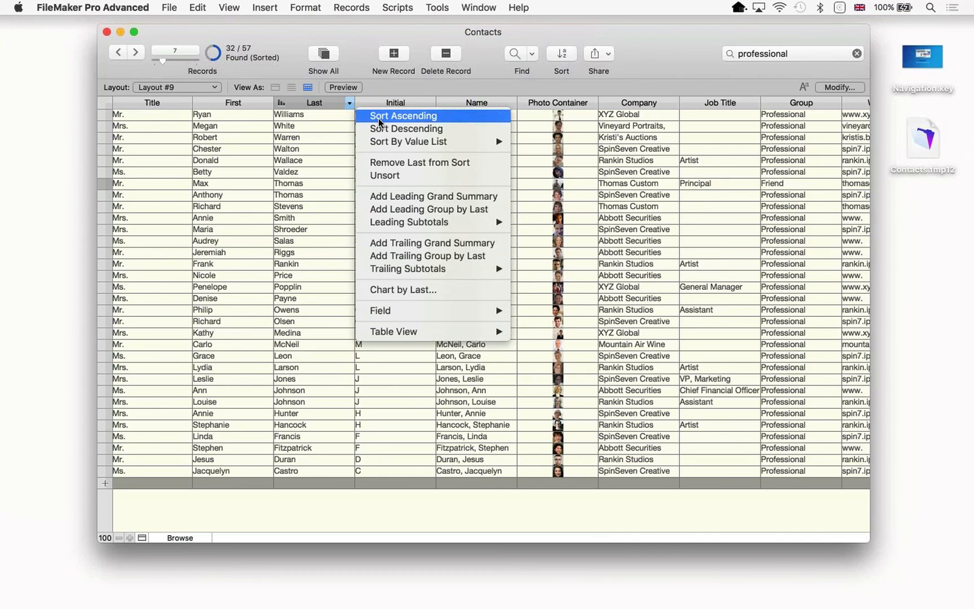
left_click(378, 117)
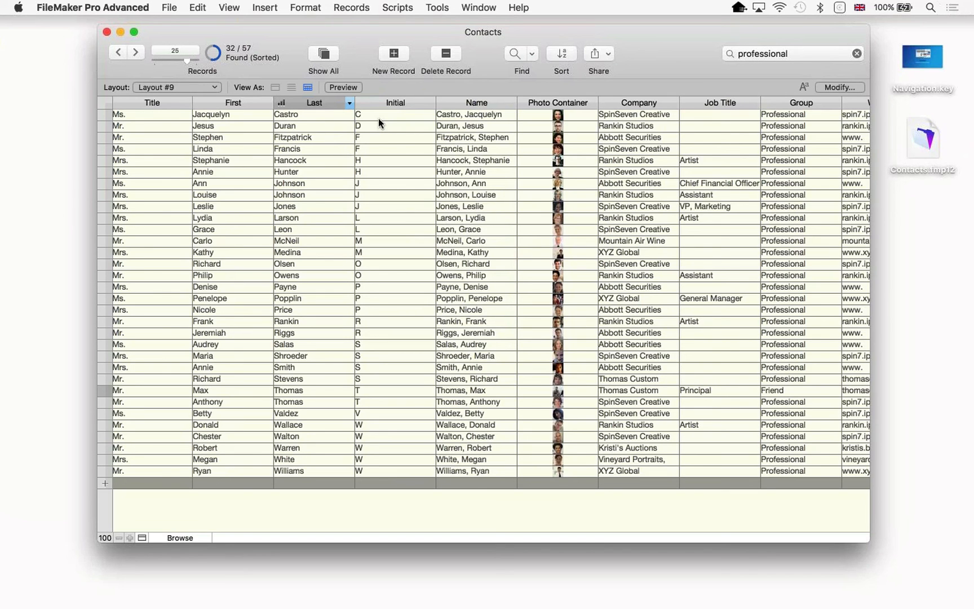
Sort the found records by the Work City field in ascending order
scroll(656, 180, "right", 8)
scroll(649, 180, "left", 5)
scroll(619, 188, "right", 8)
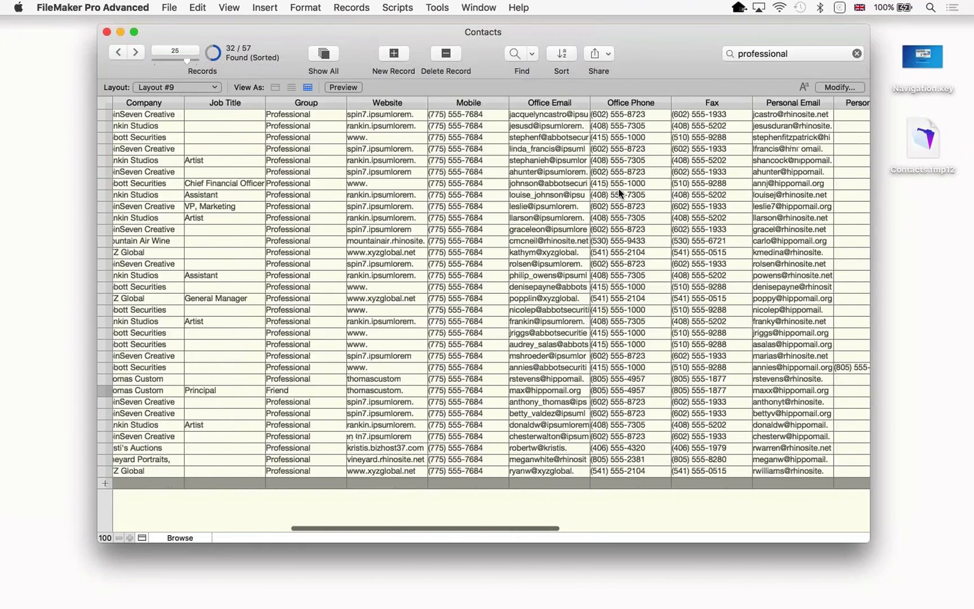
scroll(618, 188, "right", 5)
scroll(619, 188, "right", 4)
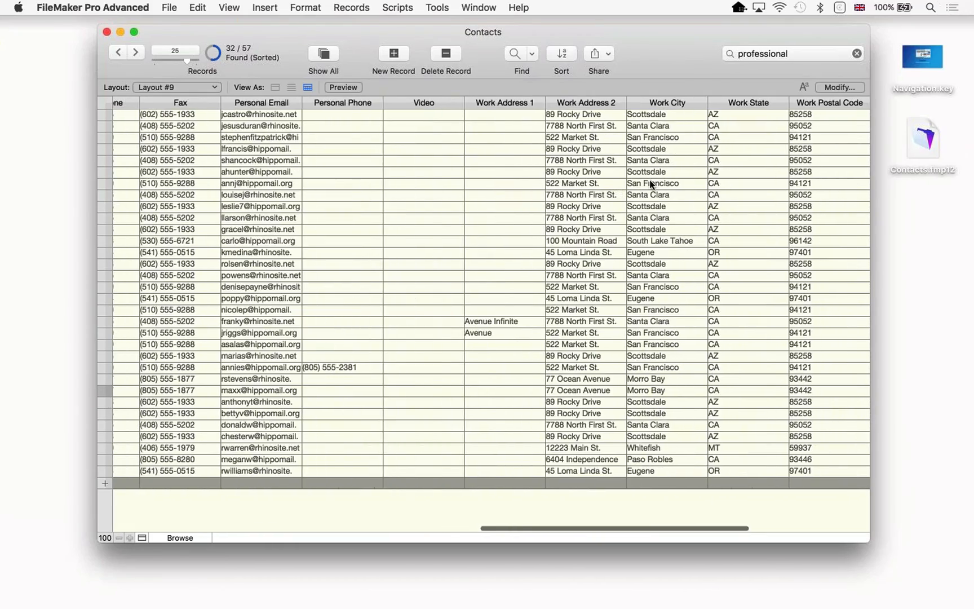
scroll(649, 181, "right", 5)
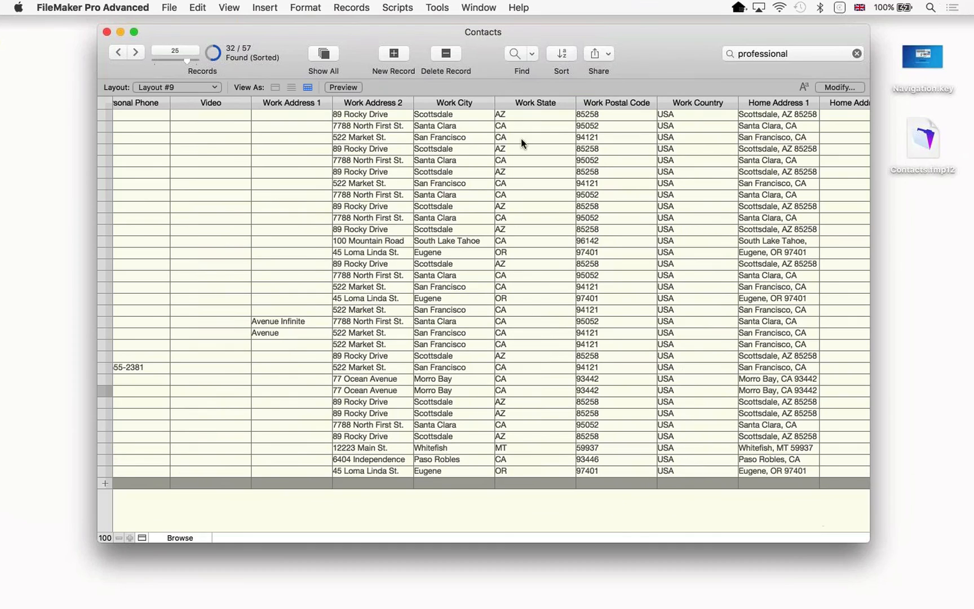
left_click(489, 104)
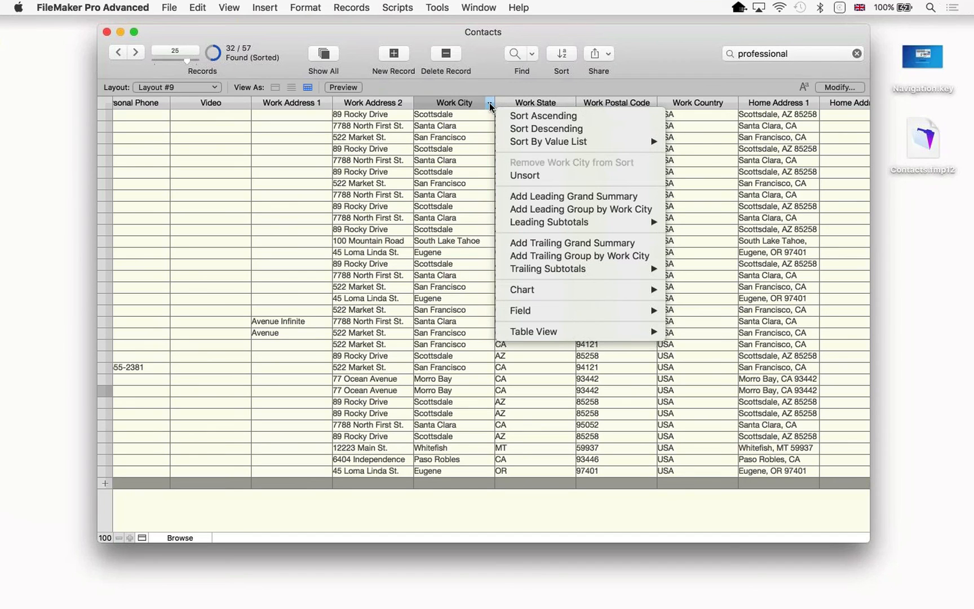
left_click(541, 115)
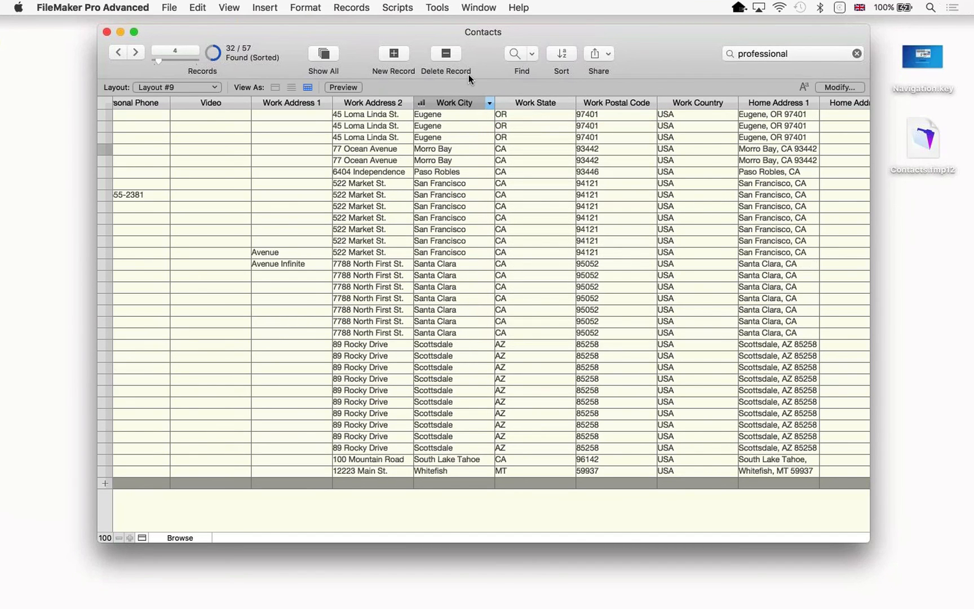
Create a chart by Work City and set its type to Bar
left_click(489, 104)
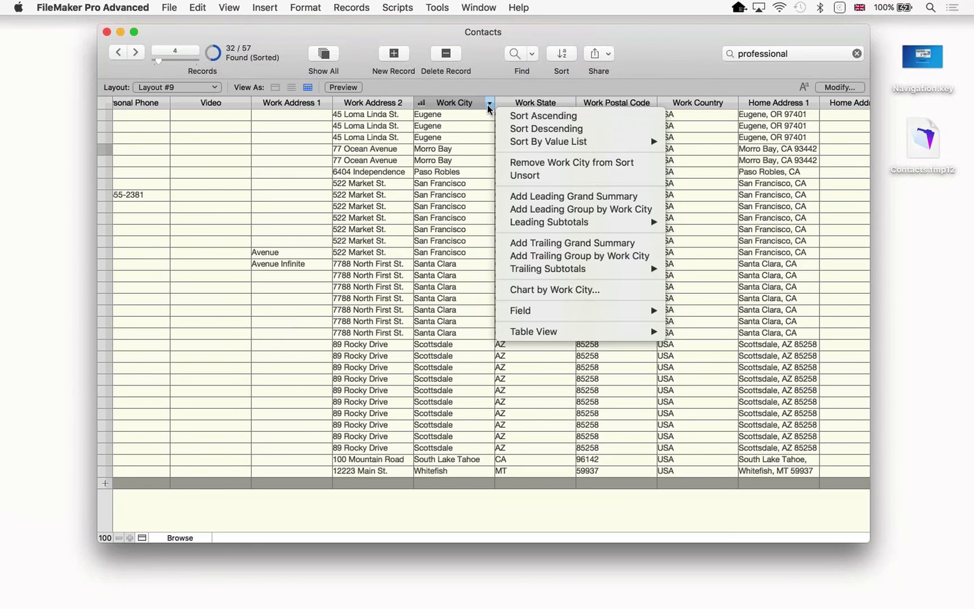
left_click(537, 290)
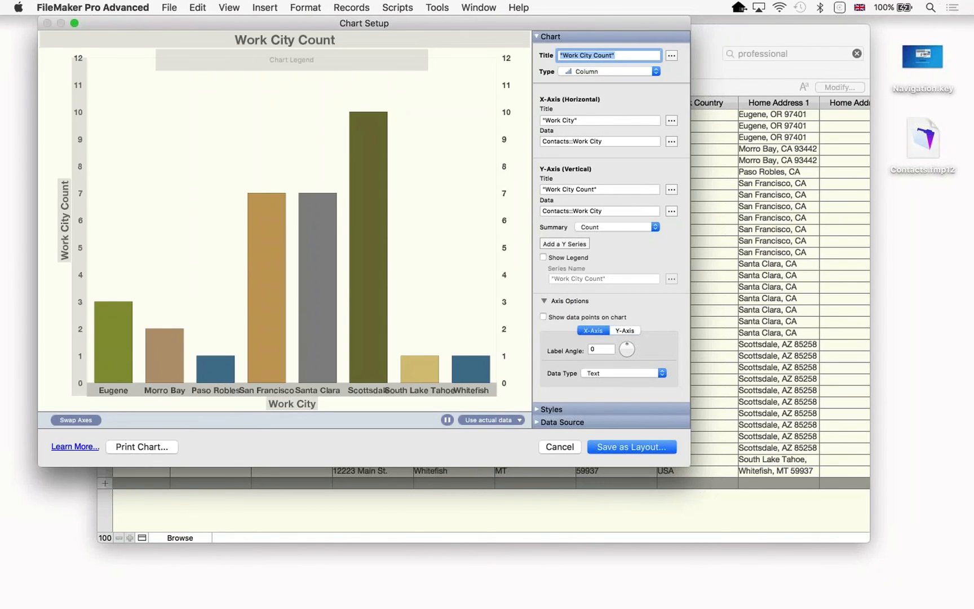
left_click(609, 72)
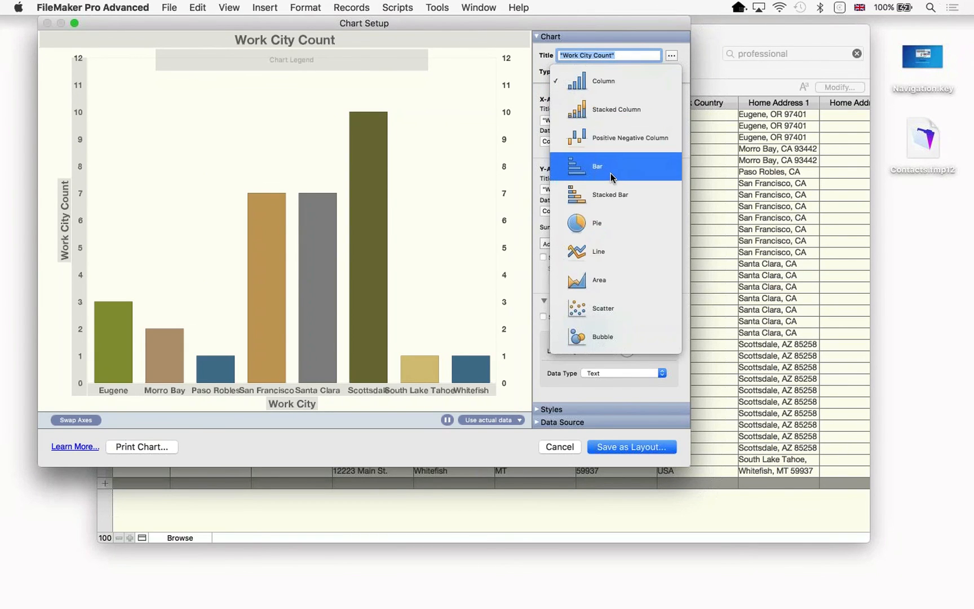
left_click(612, 166)
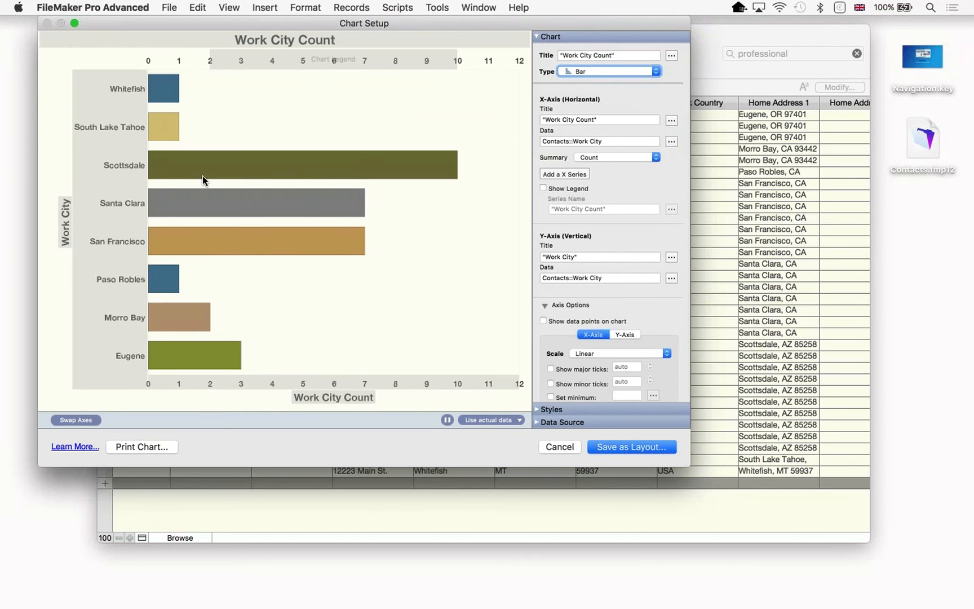
Save the Work City bar chart as a layout and shift its new window slightly
left_click(628, 441)
left_click(610, 221)
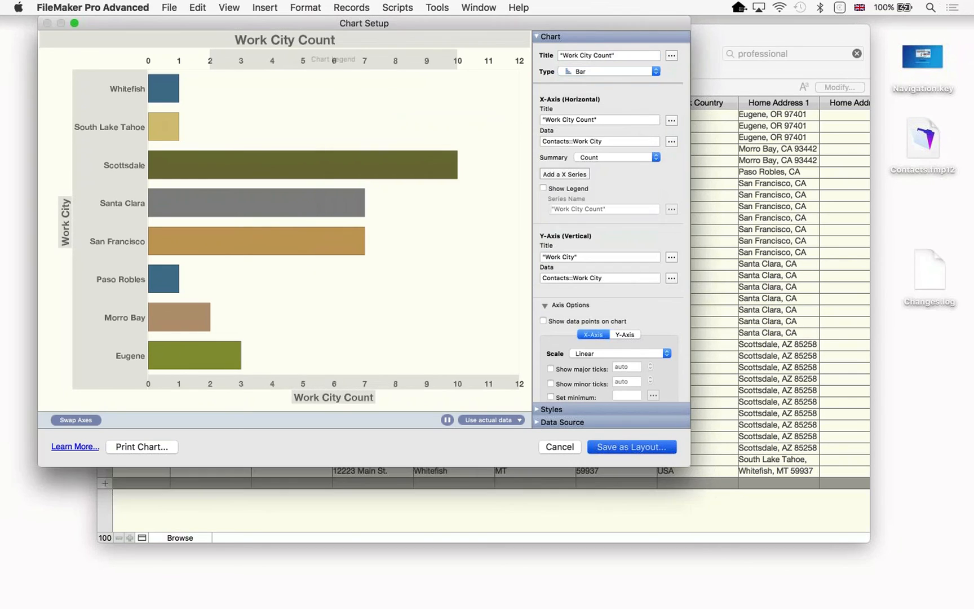
scroll(681, 305, "down", 5)
scroll(681, 305, "up", 5)
scroll(705, 281, "down", 1)
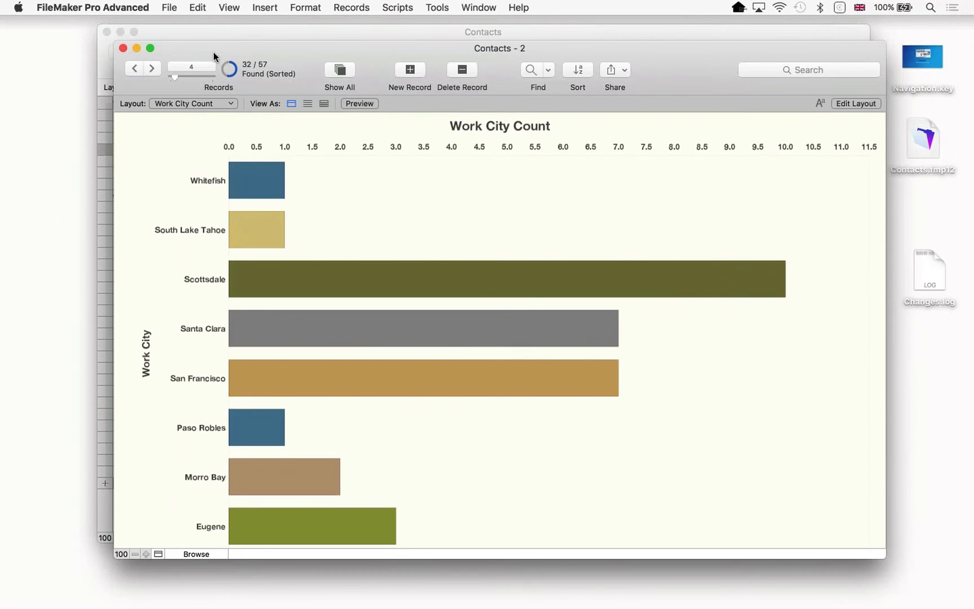
left_click_drag(186, 42, 159, 37)
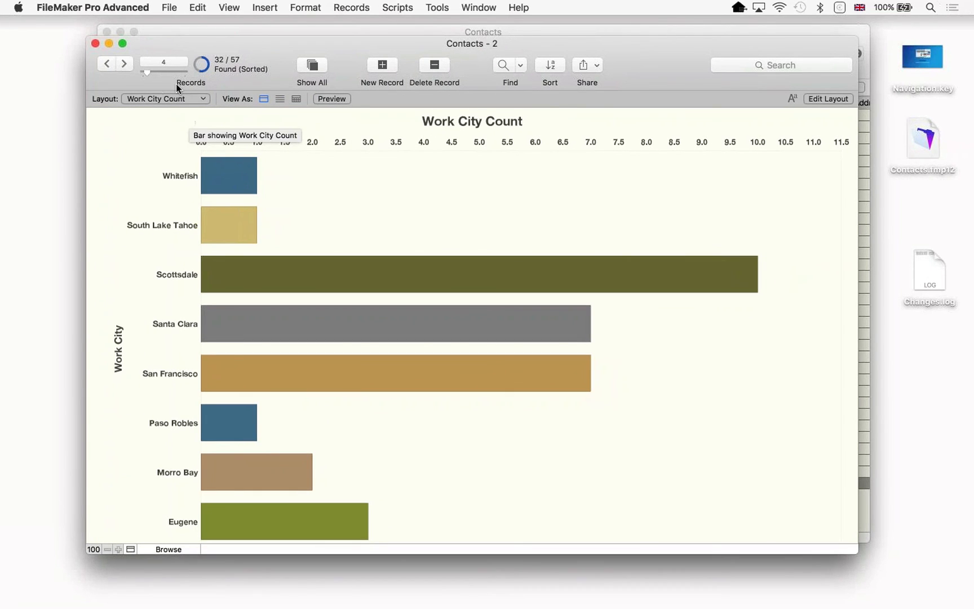
Return to the original Contacts window and switch it from Layout #9 to the Desktop Contacts layout
left_click(187, 31)
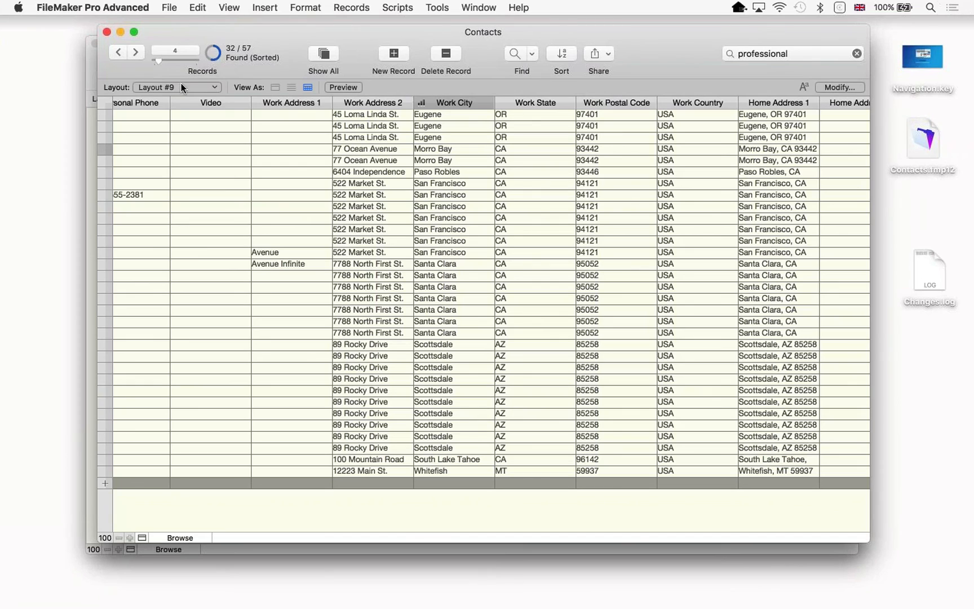
left_click(181, 84)
left_click(186, 85)
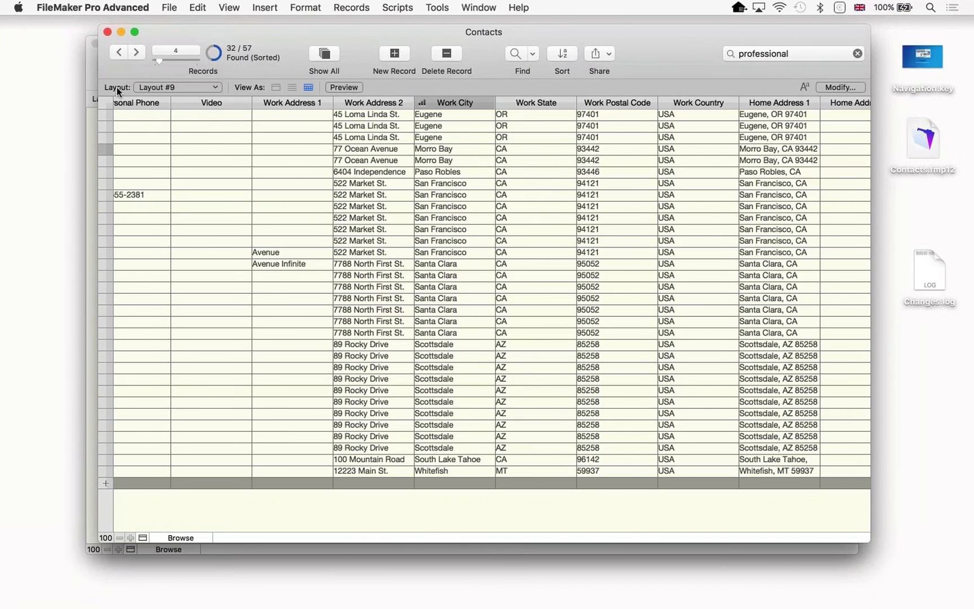
left_click(161, 86)
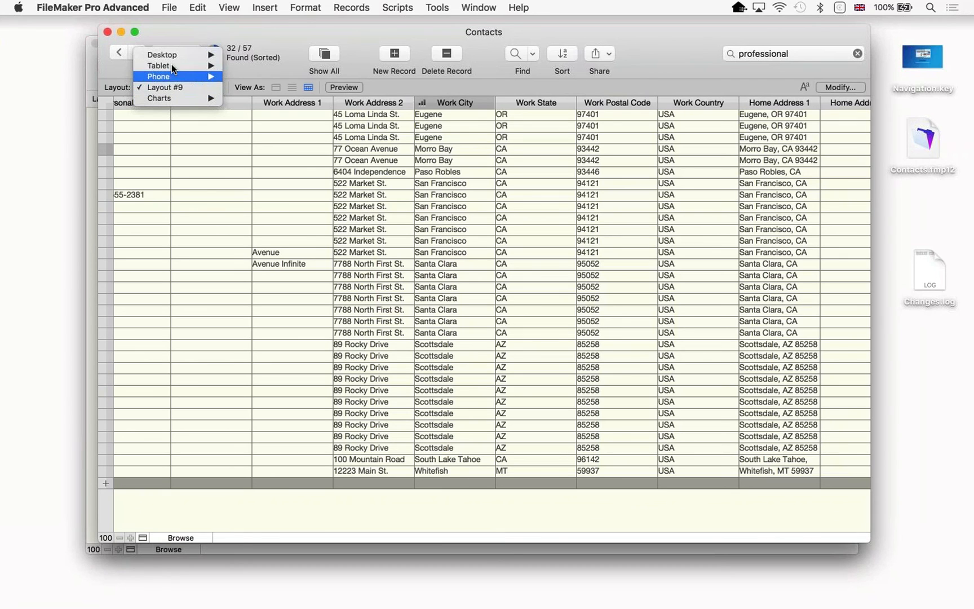
mouse_move(173, 58)
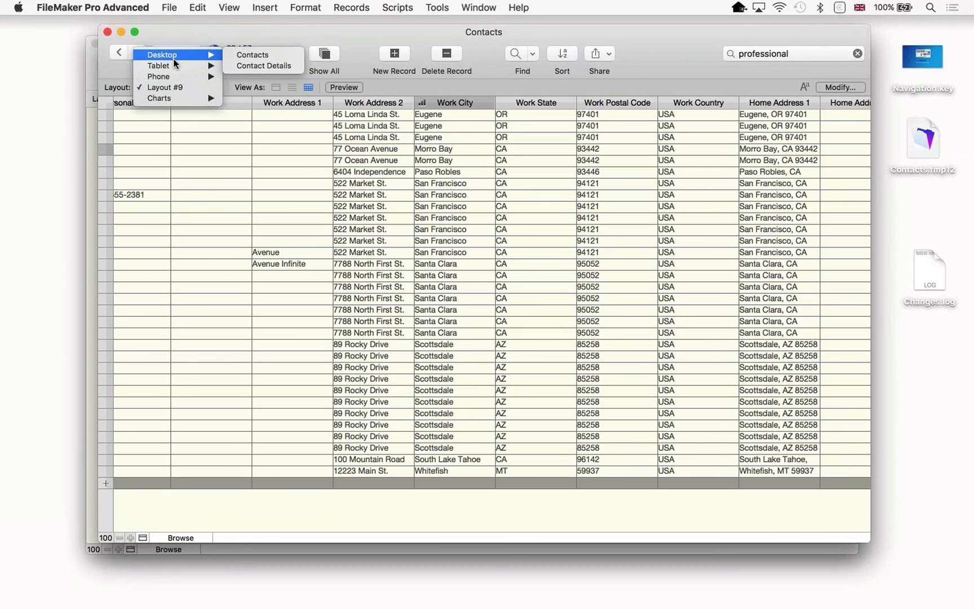
left_click(255, 55)
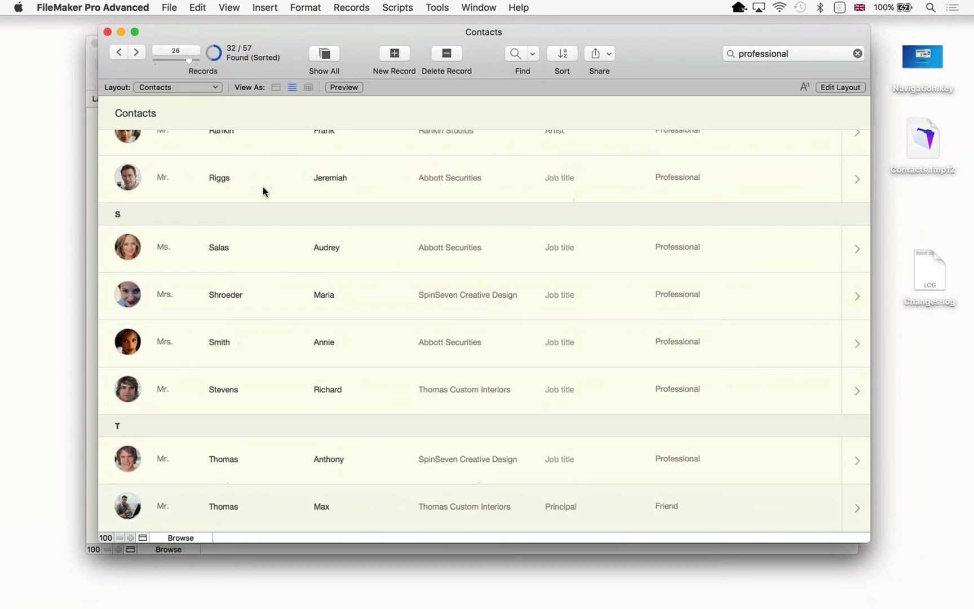
View the details of the Rankin Studios artist in group H, return to the contact list, and open the details of the contact in group D
scroll(263, 192, "up", 5)
scroll(263, 192, "up", 10)
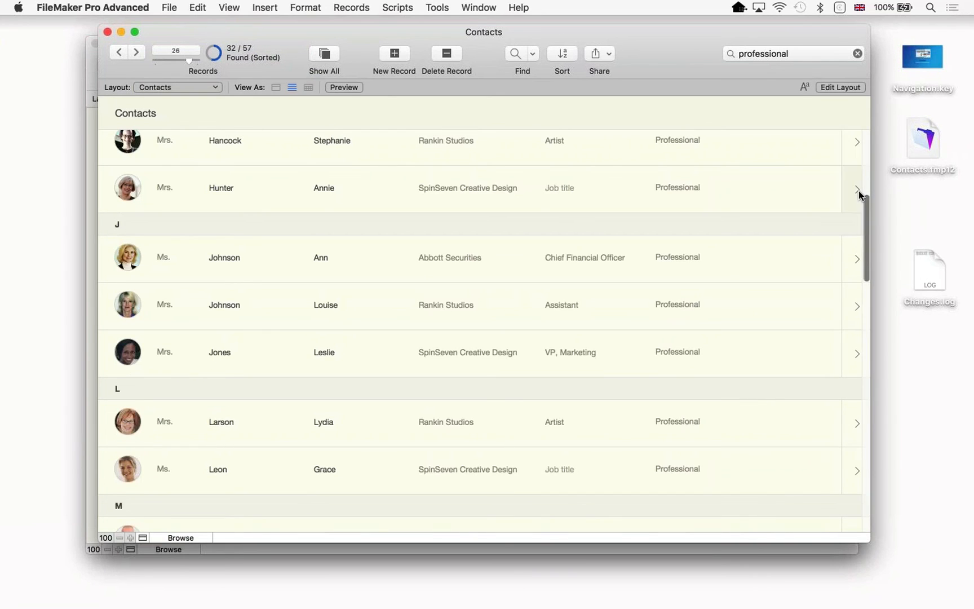
left_click(855, 140)
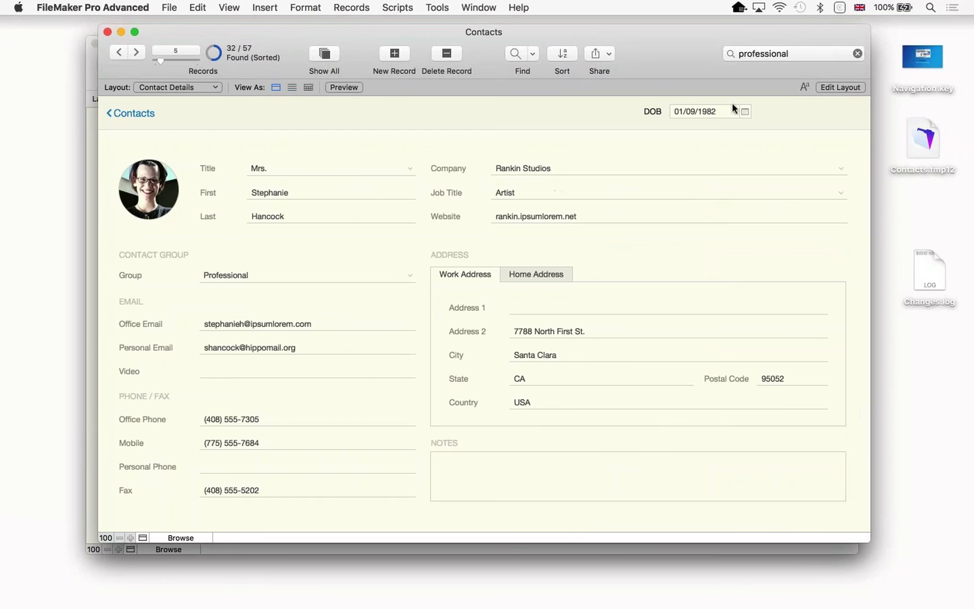
left_click(142, 113)
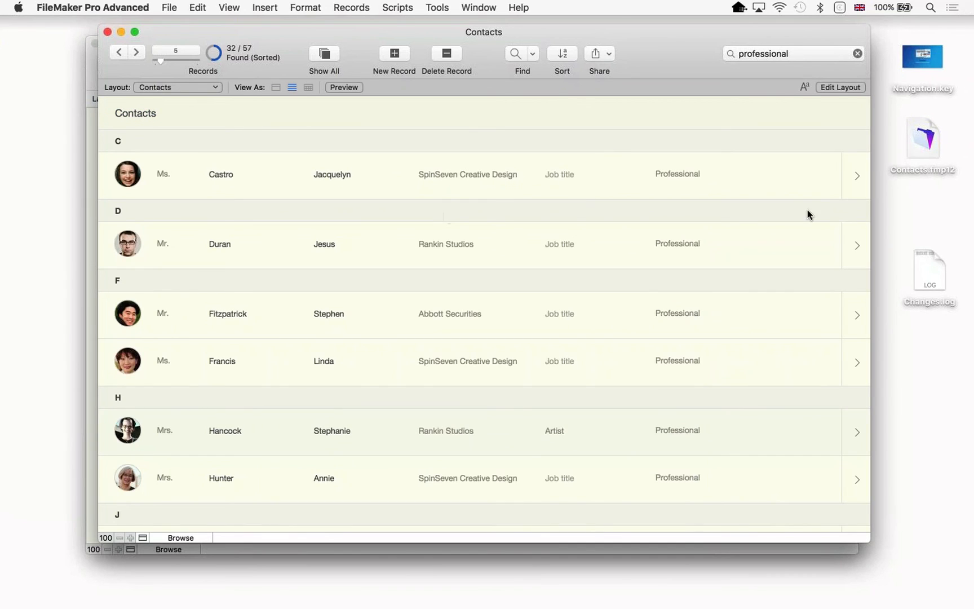
left_click(853, 244)
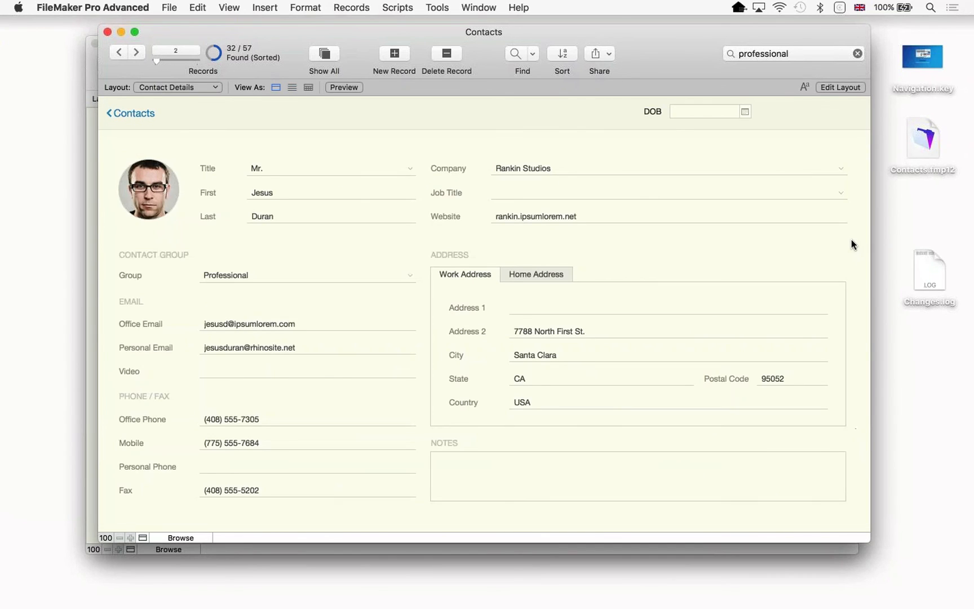
Inspect the Contacts button's setup and action while editing the Contact Details layout, and exit layout editing without changes
left_click(838, 87)
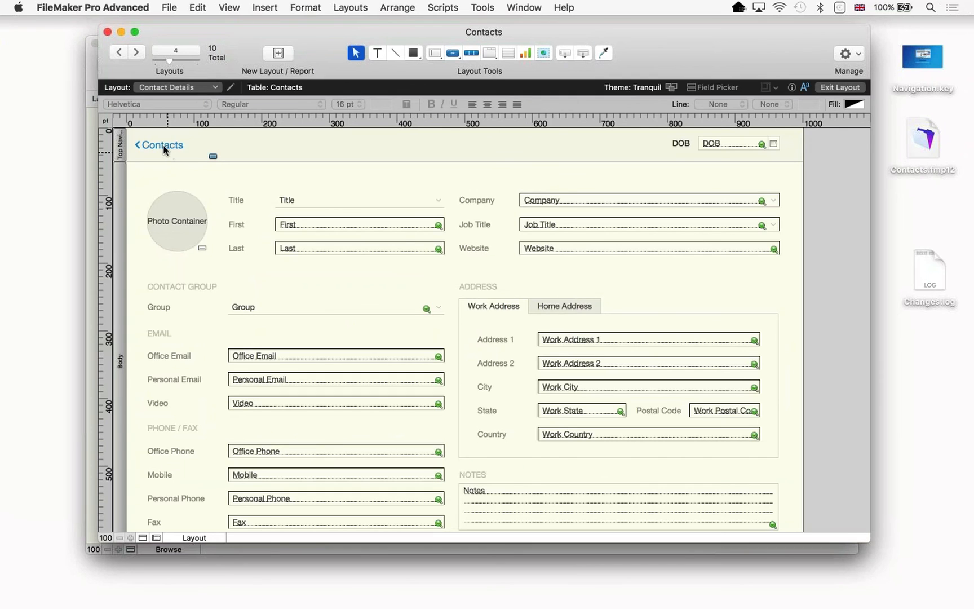
left_click(165, 149)
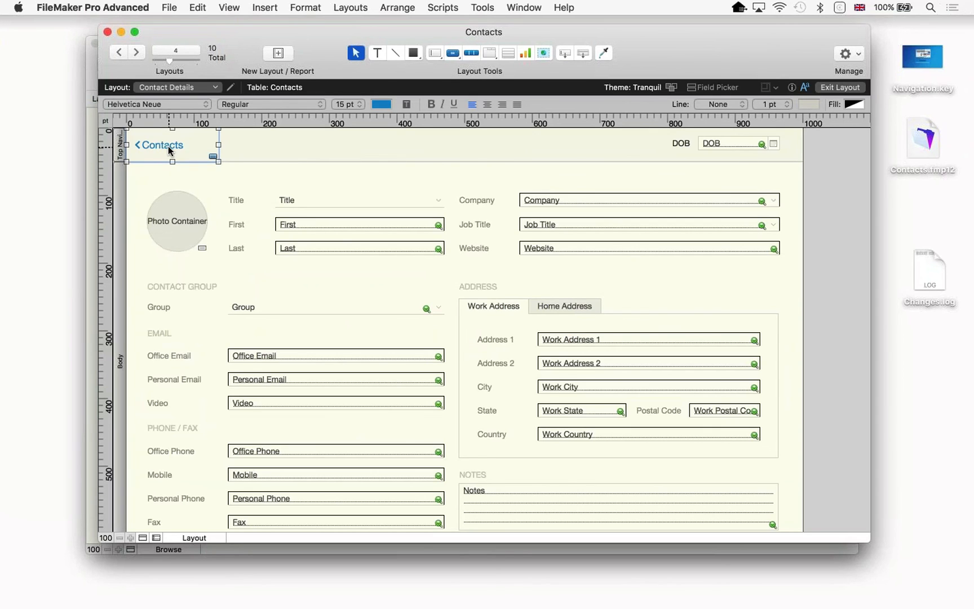
left_click(213, 157)
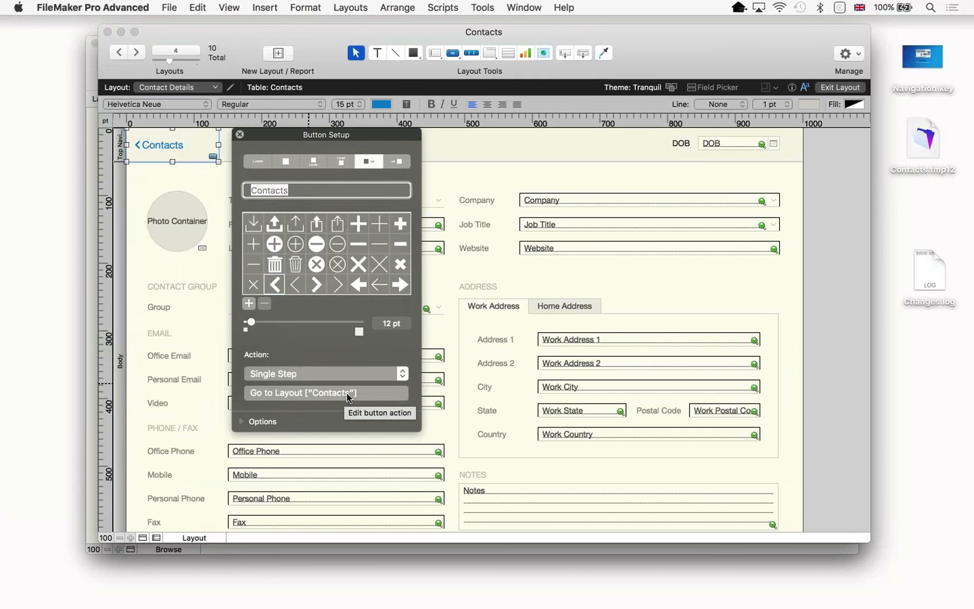
left_click(239, 134)
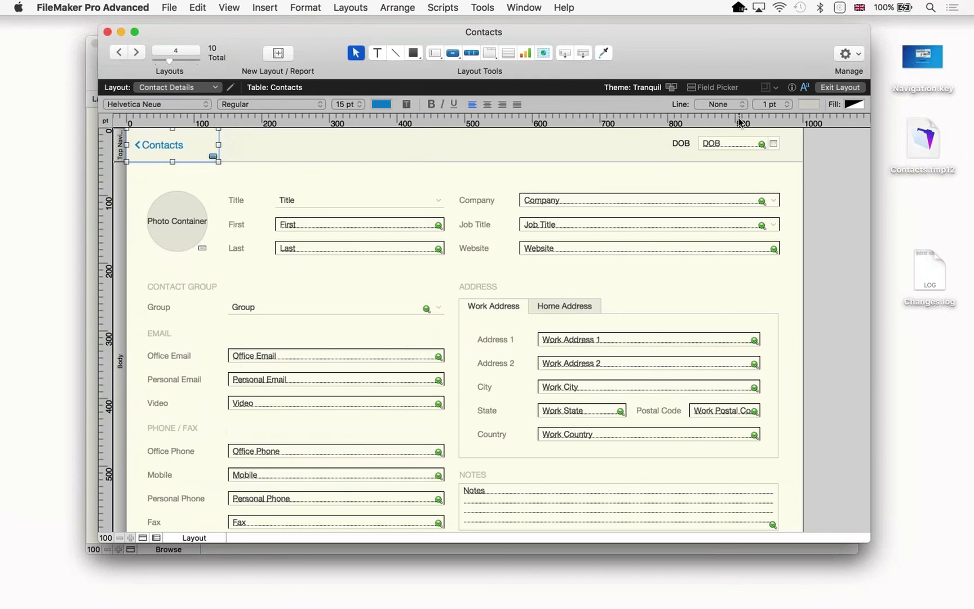
left_click(844, 87)
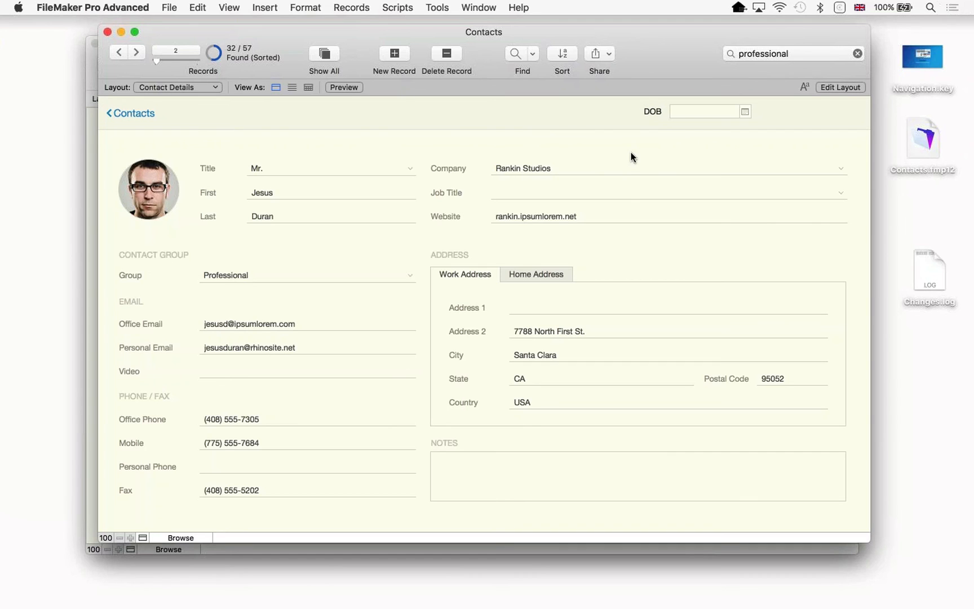
mouse_move(351, 39)
left_mouse_down()
mouse_move(388, 43)
mouse_move(351, 43)
left_mouse_up()
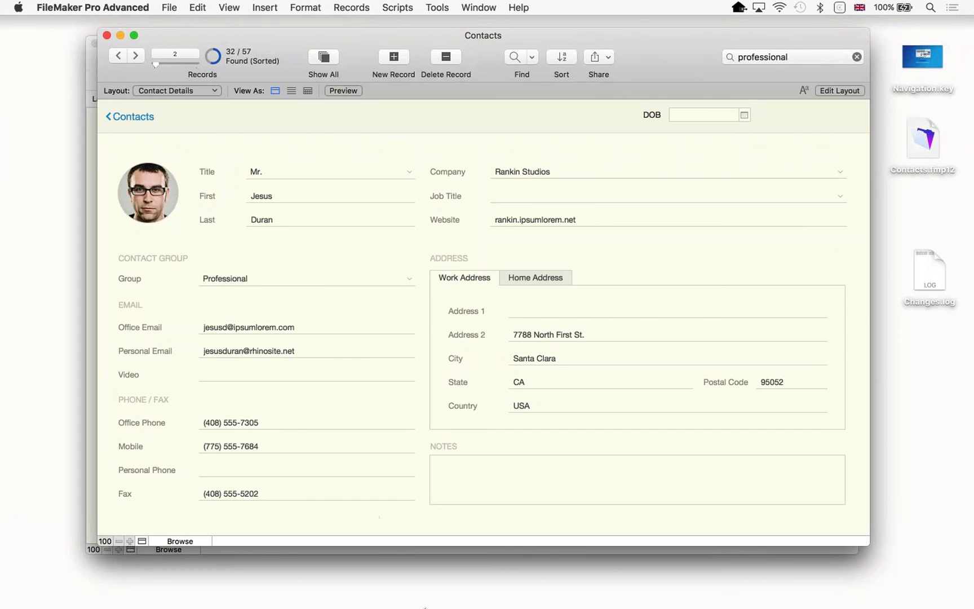
left_click(516, 586)
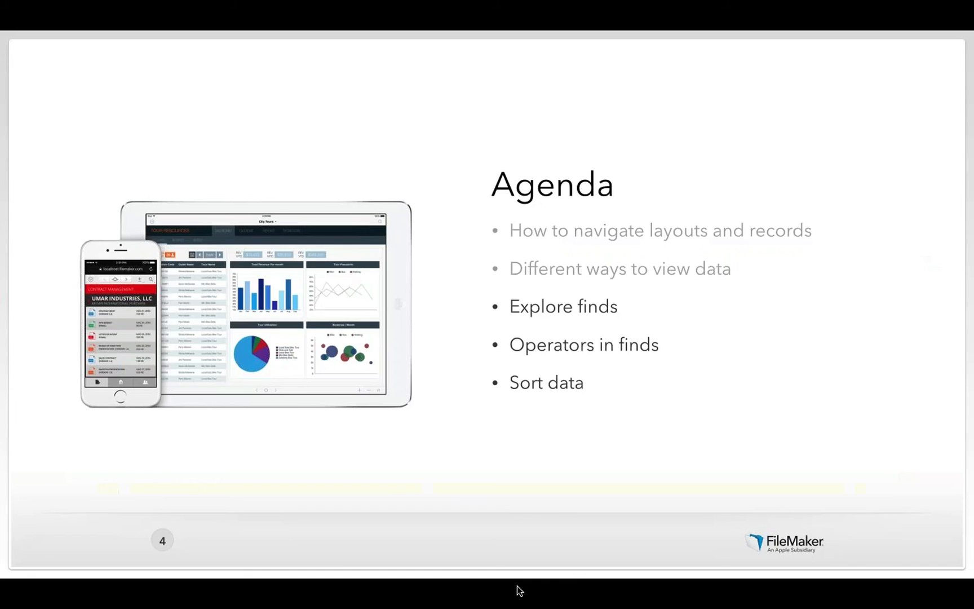
key("Right")
key("Right")
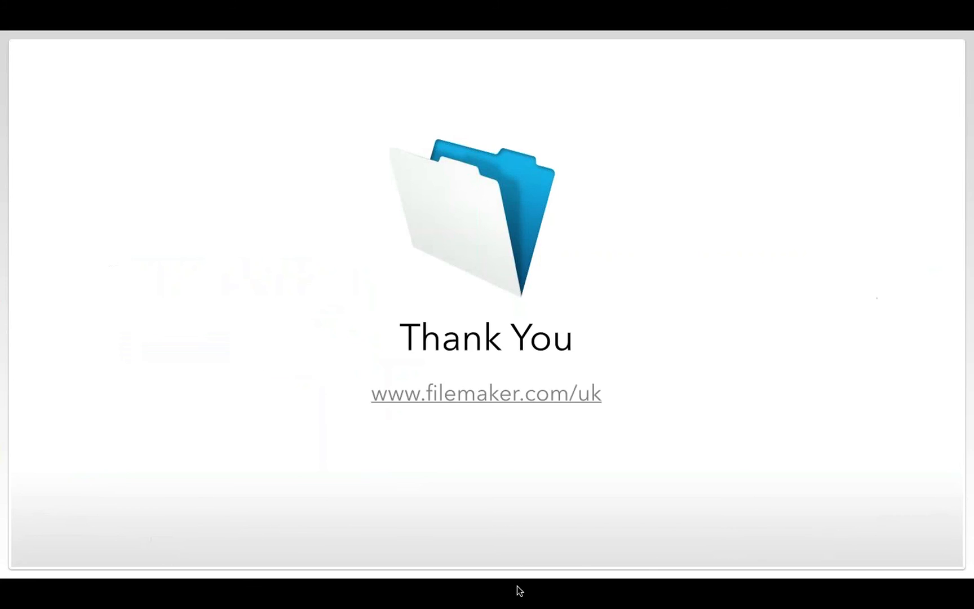